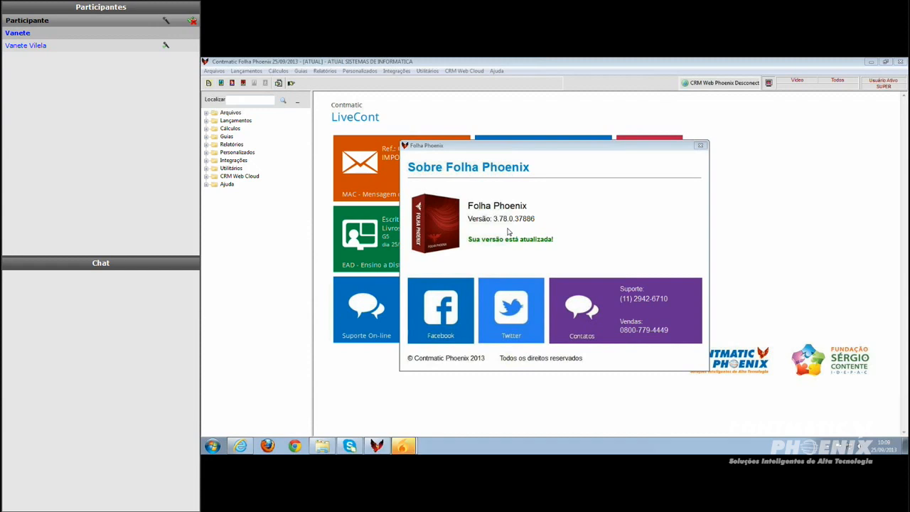
Close the About window and open the Novidades release notes
left_click(700, 146)
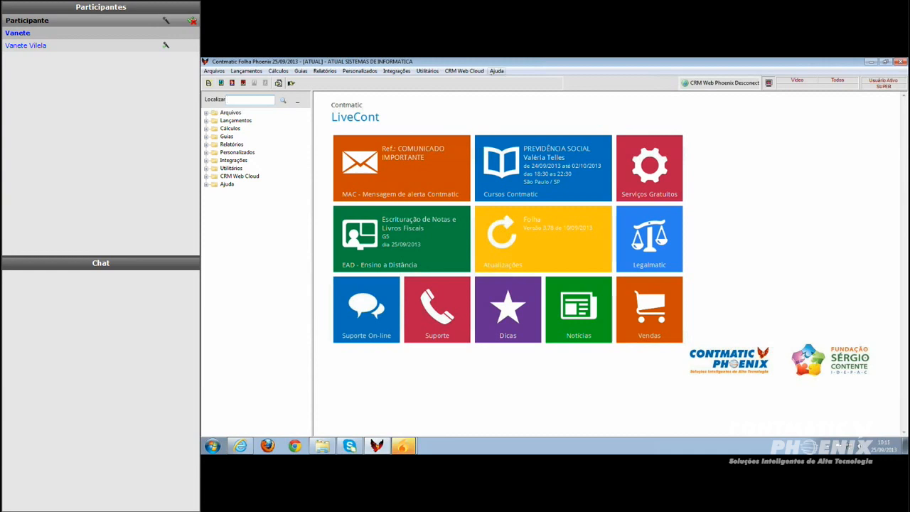
left_click(498, 72)
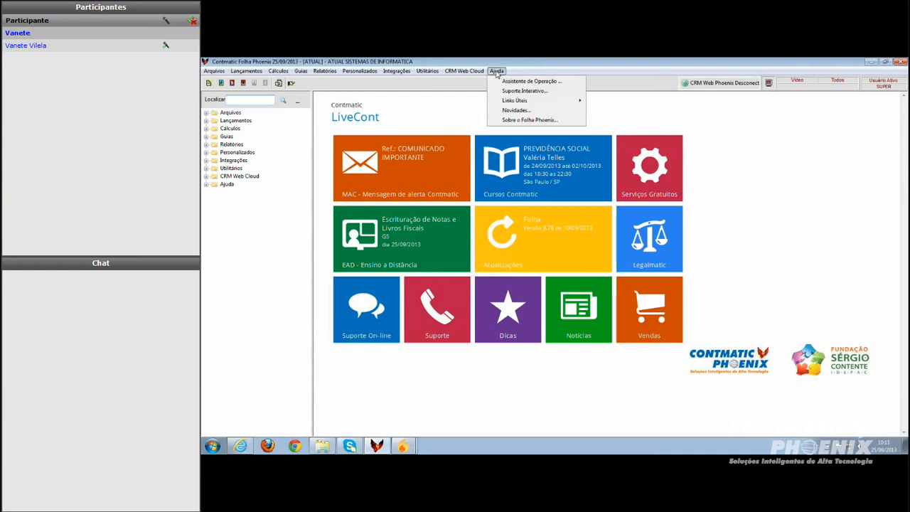
left_click(517, 111)
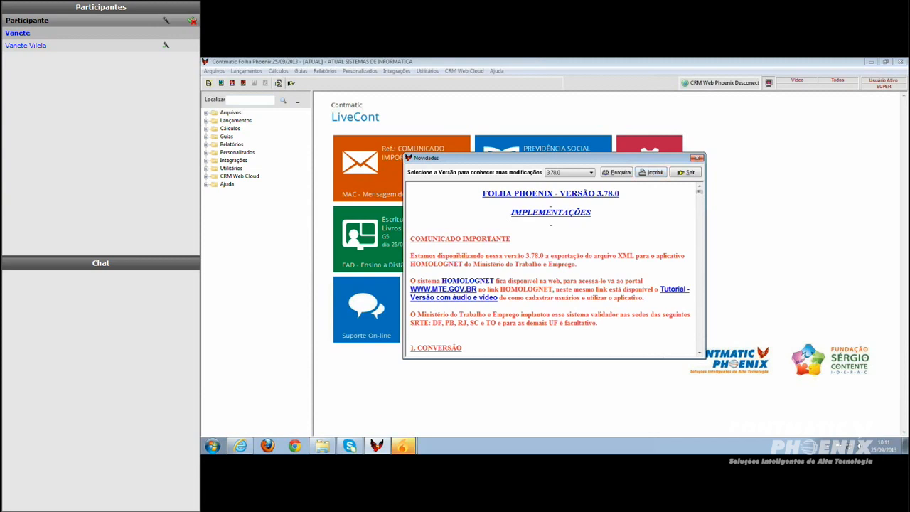
Reopen the Novidades release notes and select version 3.78.0
left_click(687, 173)
left_click(497, 71)
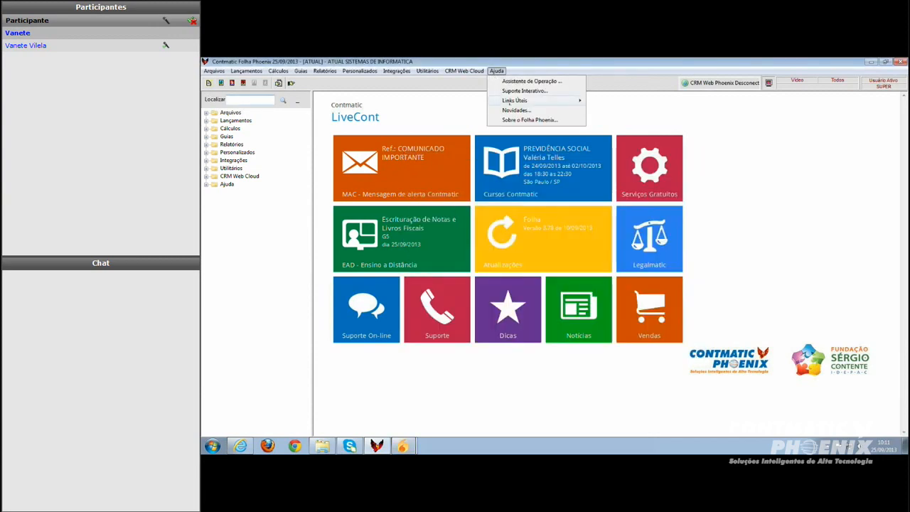
left_click(512, 111)
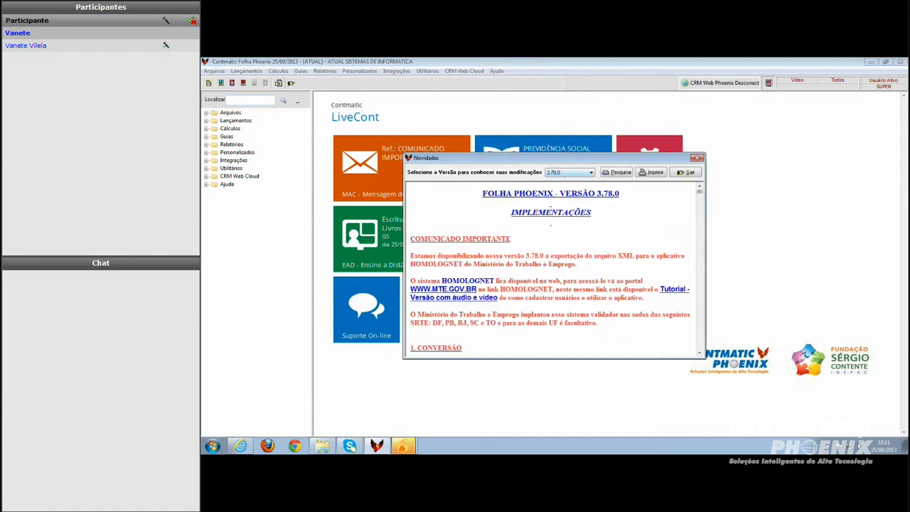
left_click(591, 173)
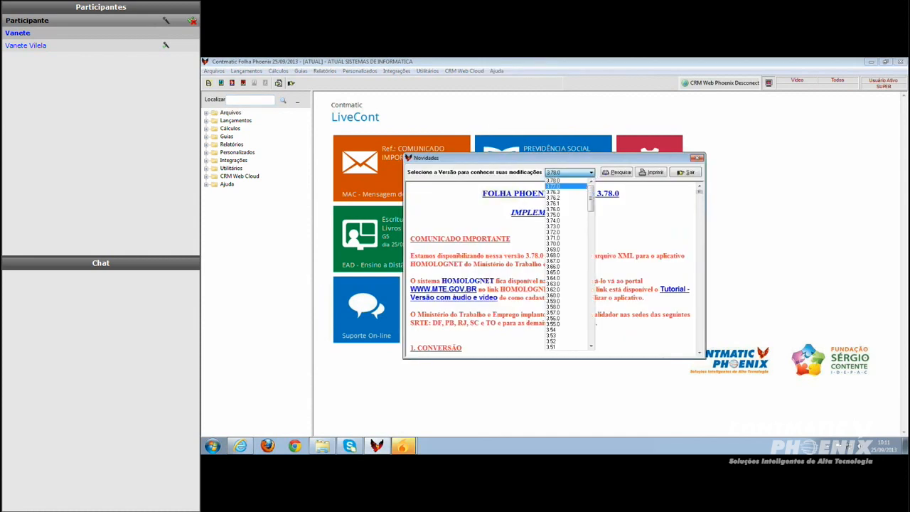
left_click(560, 181)
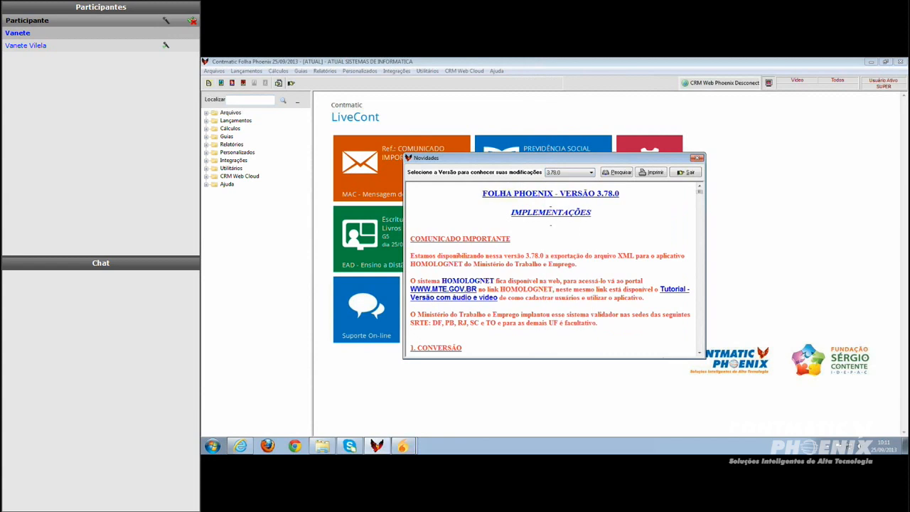
Read through the version 3.78.0 release notes on conversion and the salary history payment type
scroll(702, 193, "down", 3)
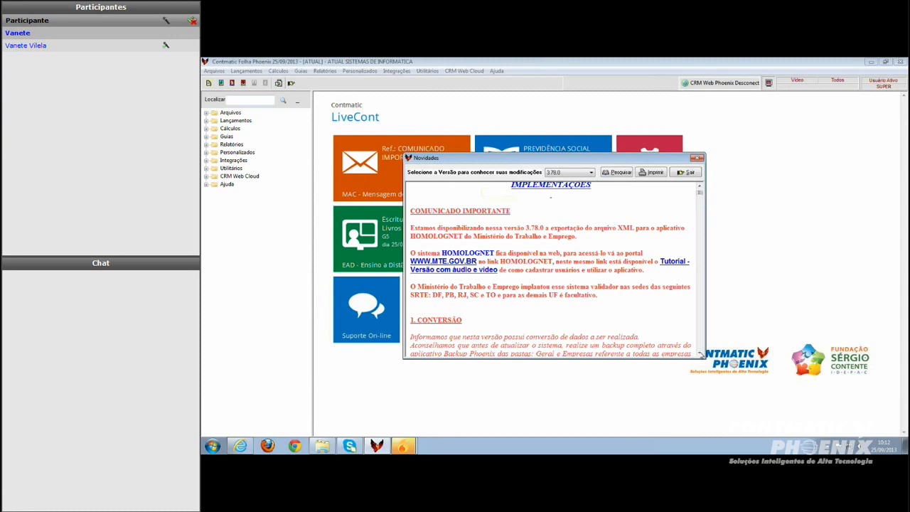
scroll(701, 354, "down", 5)
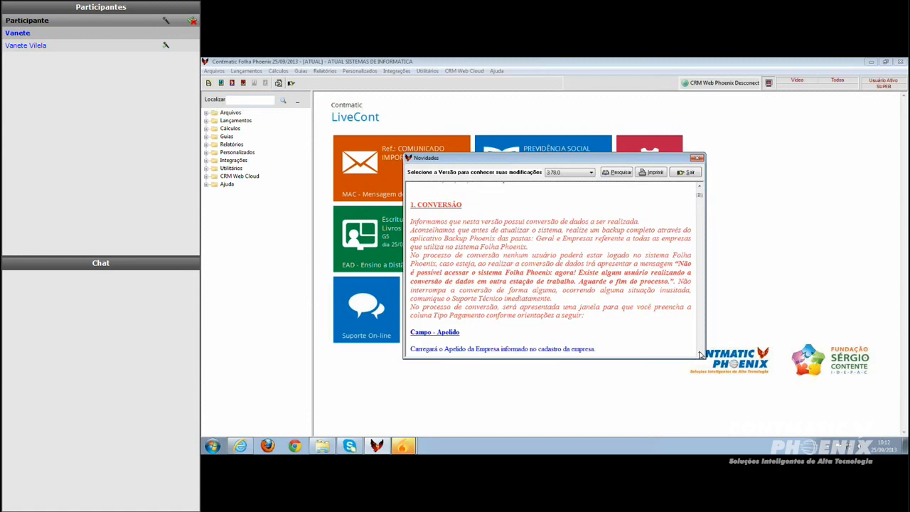
scroll(700, 354, "down", 5)
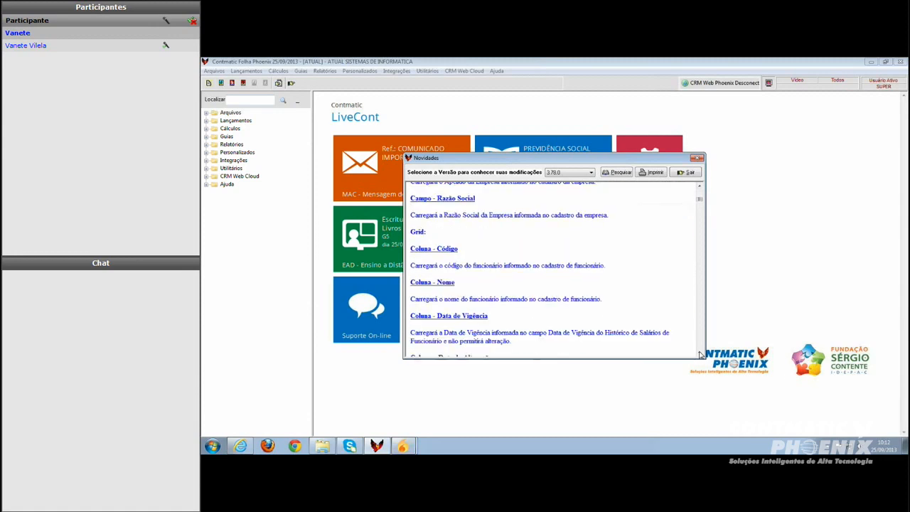
scroll(701, 354, "down", 5)
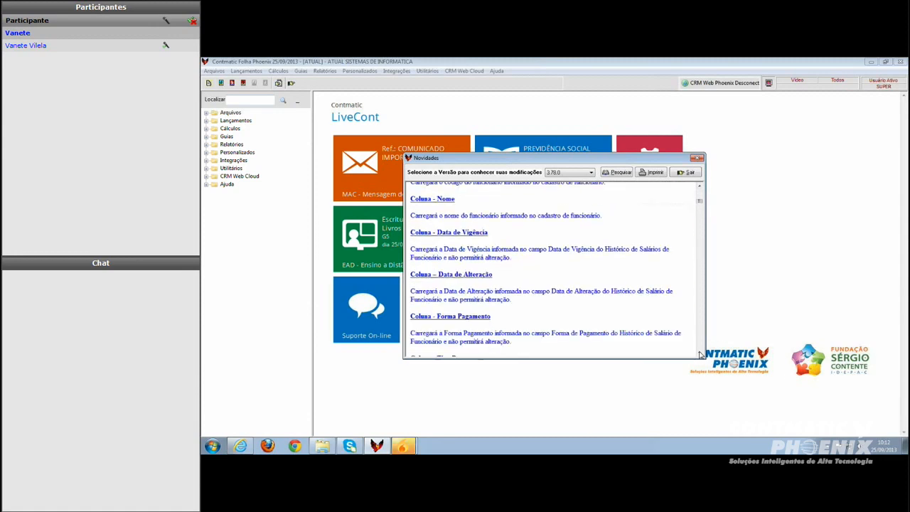
scroll(701, 354, "down", 1)
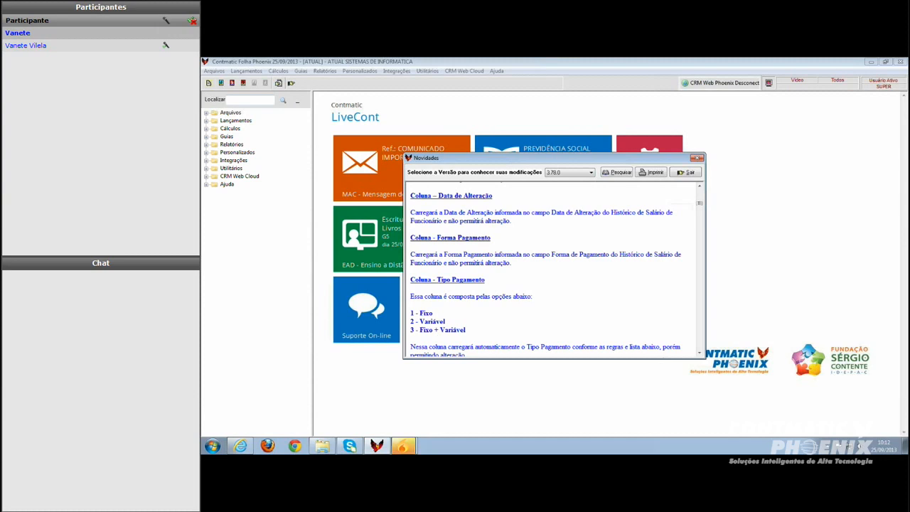
scroll(701, 355, "down", 2)
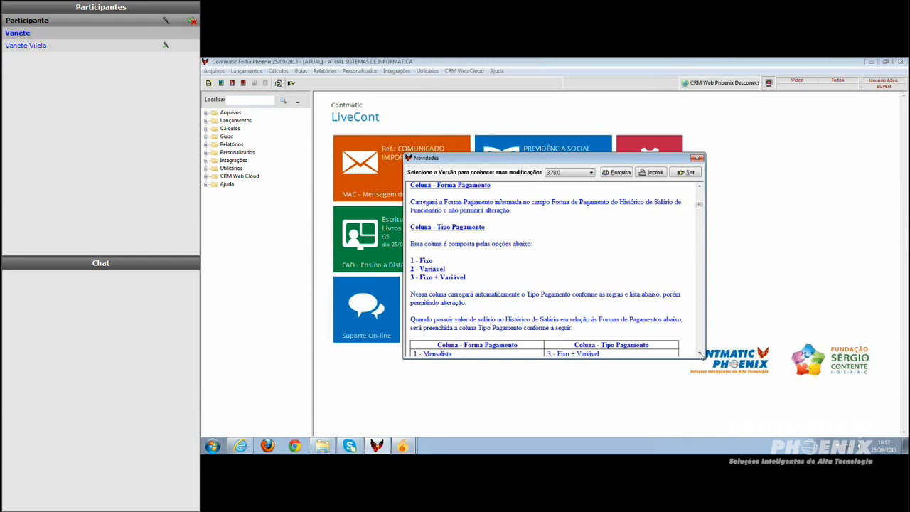
scroll(701, 356, "down", 2)
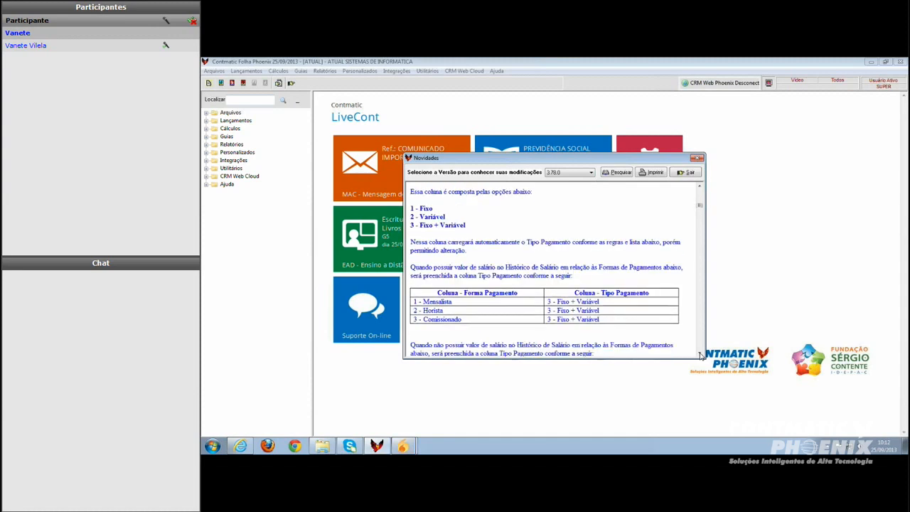
scroll(701, 356, "down", 4)
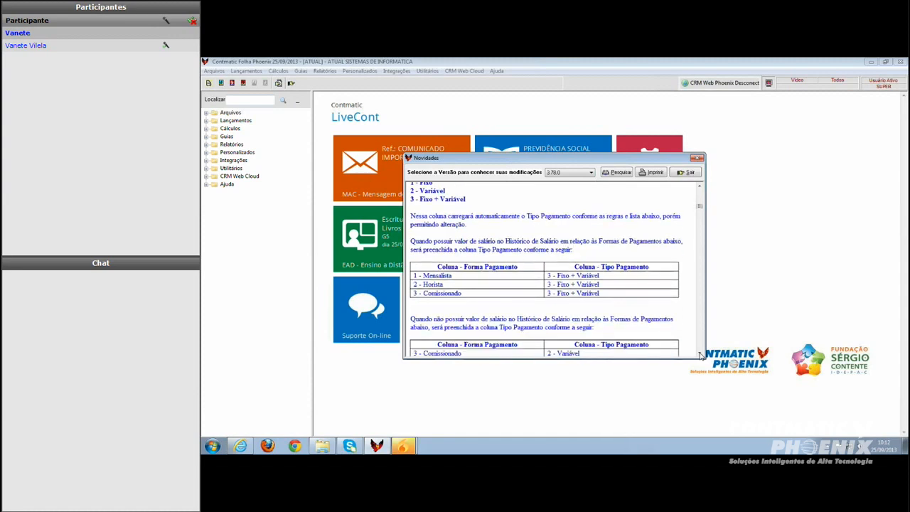
scroll(701, 356, "down", 6)
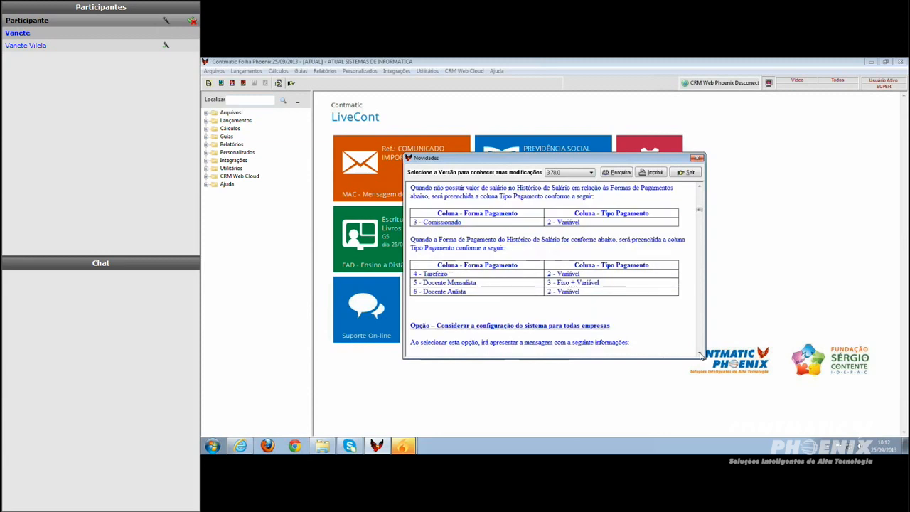
scroll(701, 355, "down", 5)
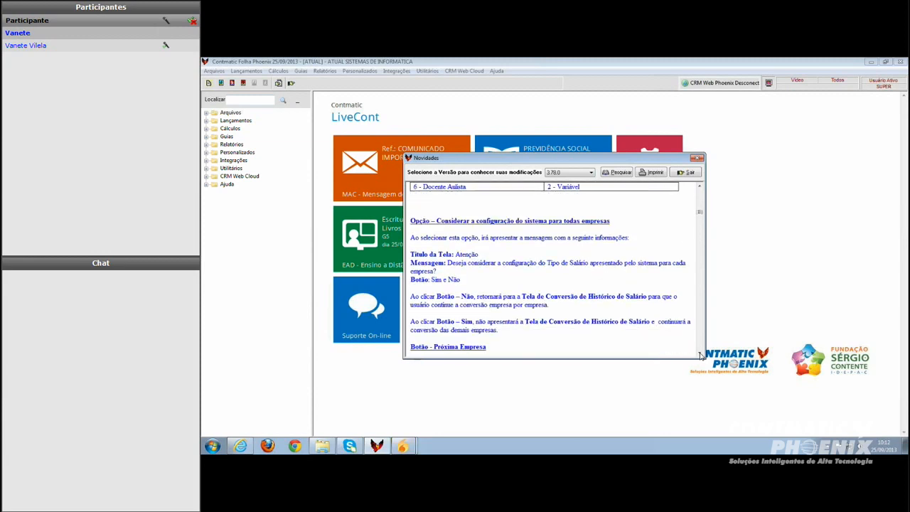
scroll(700, 355, "down", 2)
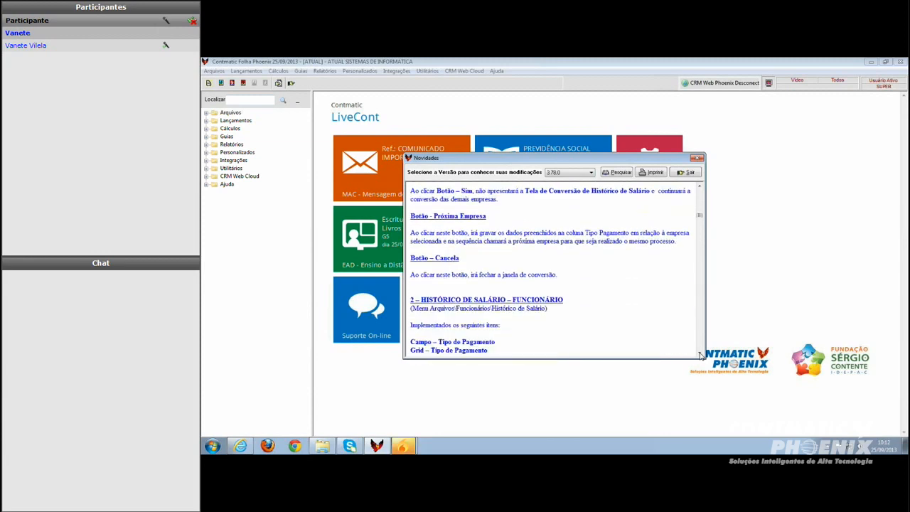
scroll(700, 356, "down", 3)
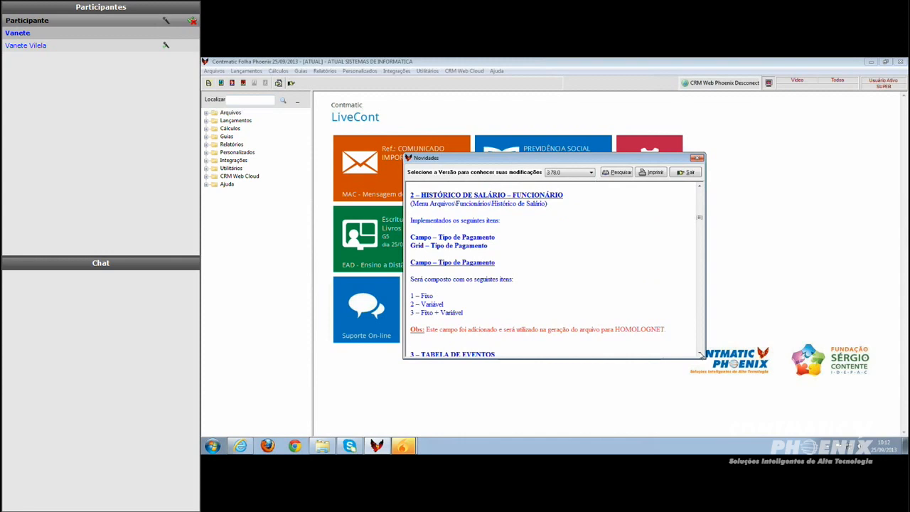
Close the release notes and open the employee register
left_click(688, 173)
left_click(214, 71)
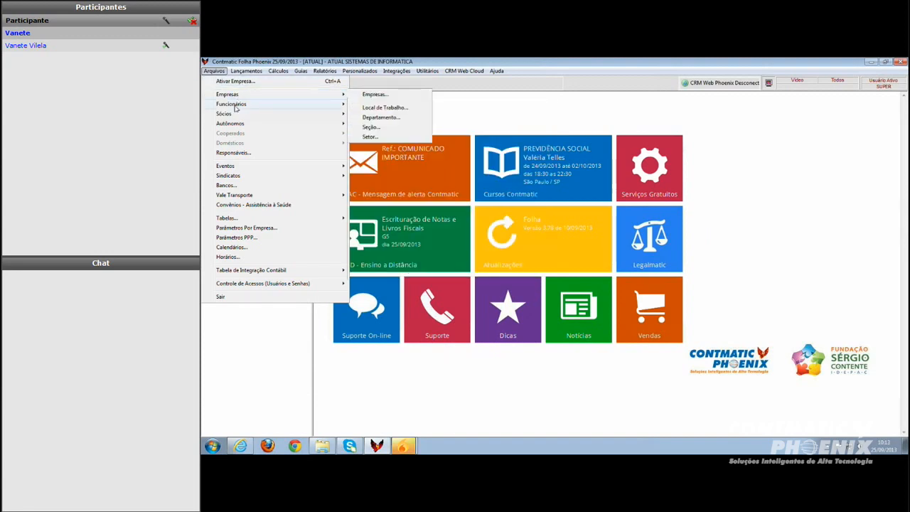
mouse_move(235, 105)
left_click(377, 105)
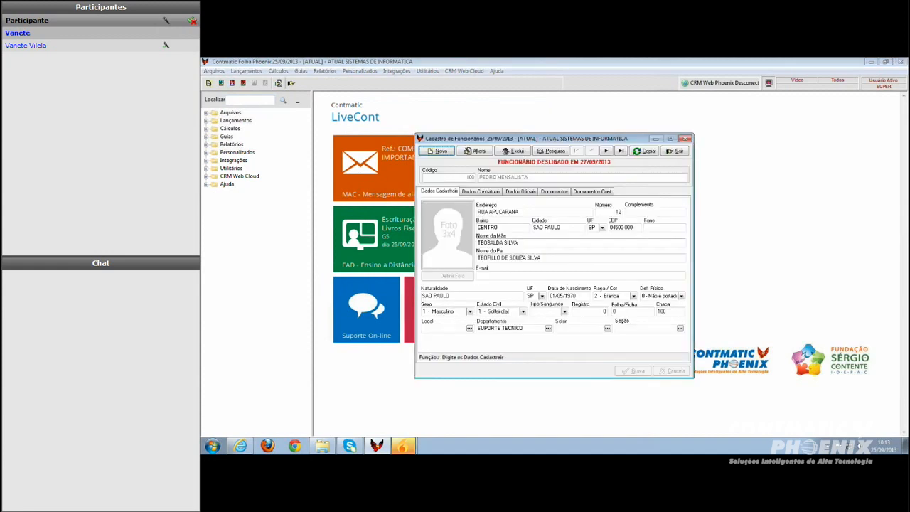
Open the current employee's salary changes from the contract data tab, then exit both windows
left_click(492, 196)
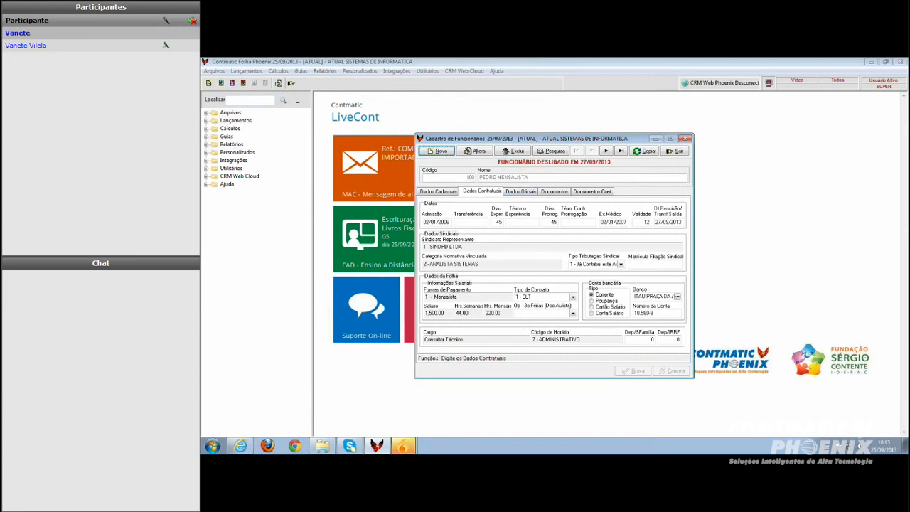
right_click(523, 200)
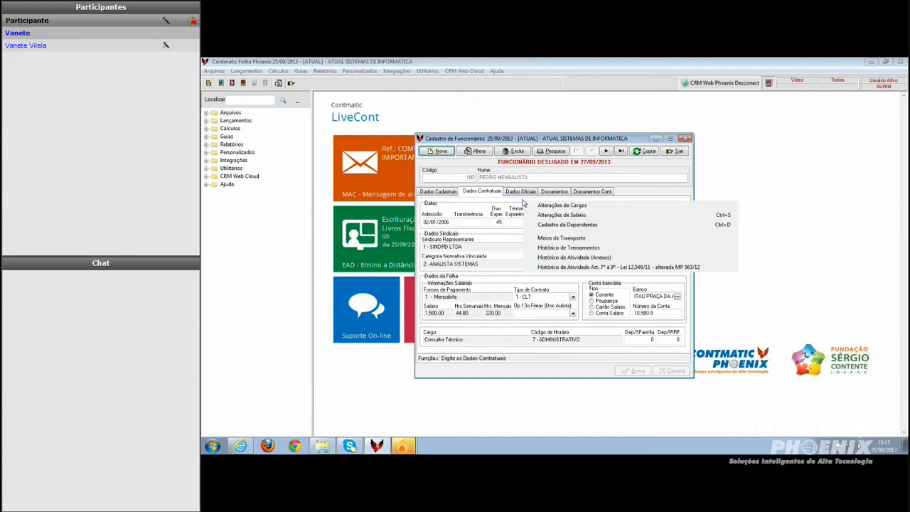
left_click(545, 215)
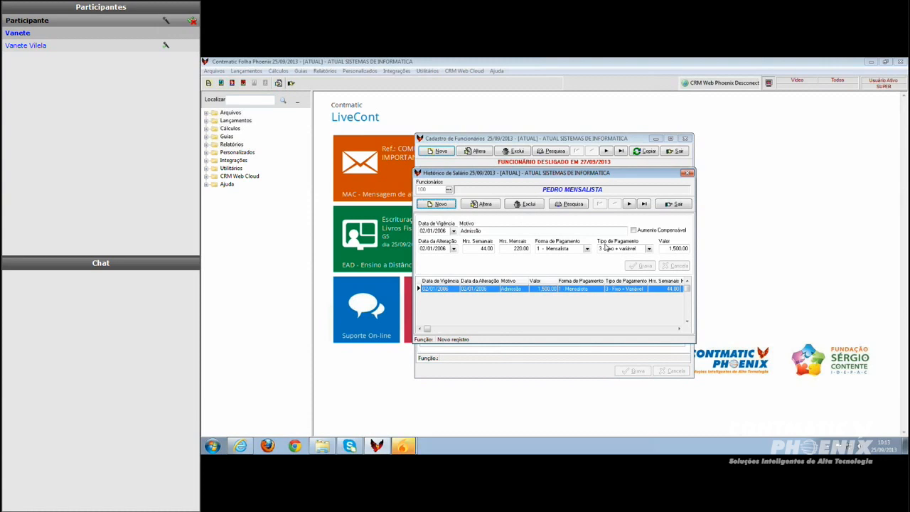
left_click(675, 205)
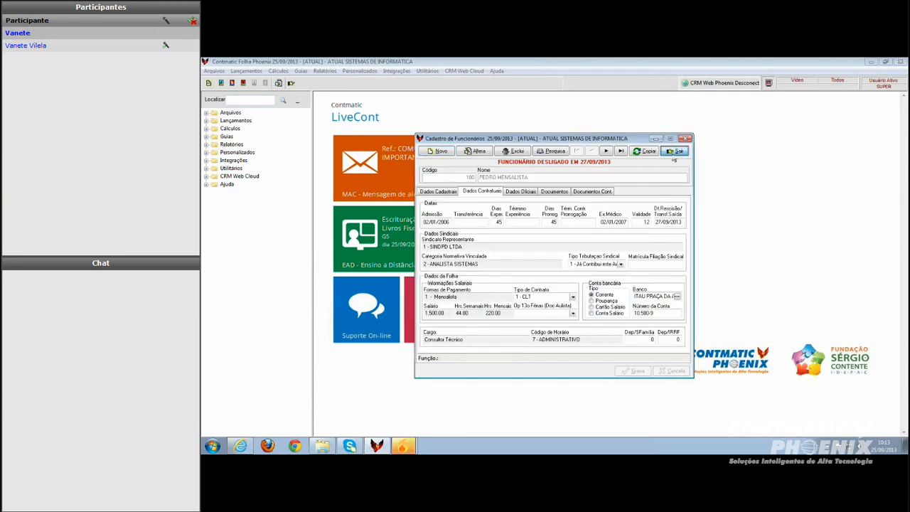
left_click(675, 151)
Open the salary history from the employees menu, dismissing the employee search
left_click(213, 71)
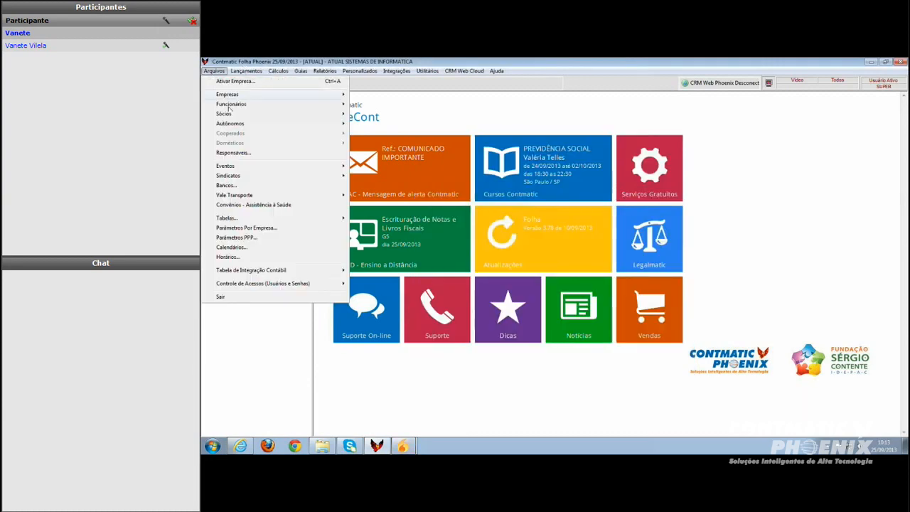
mouse_move(231, 105)
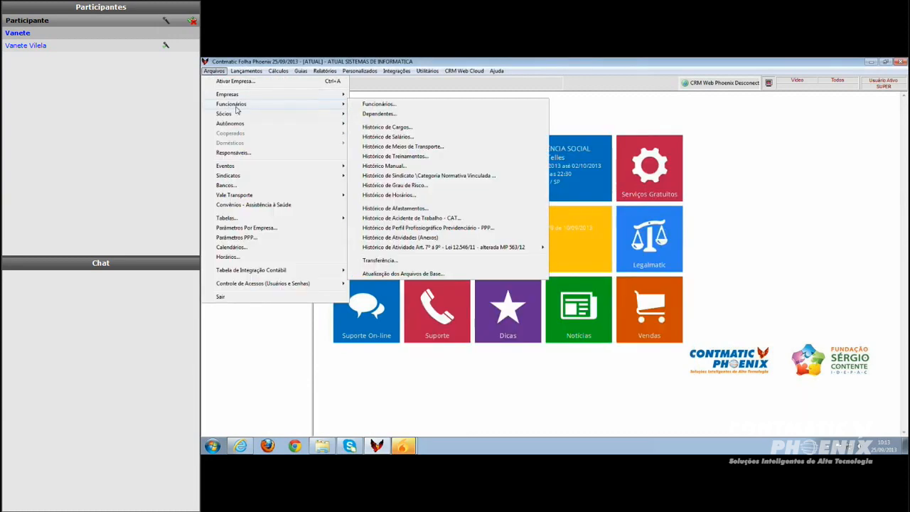
left_click(384, 137)
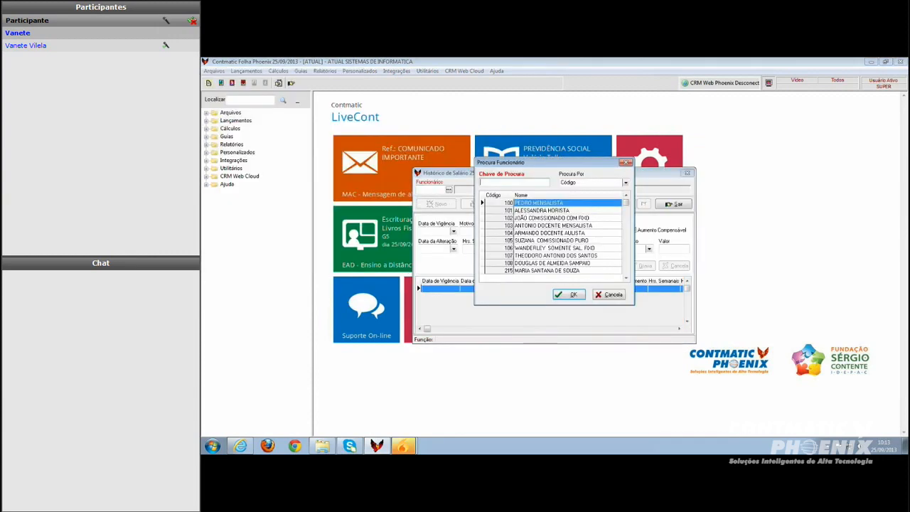
key("Escape")
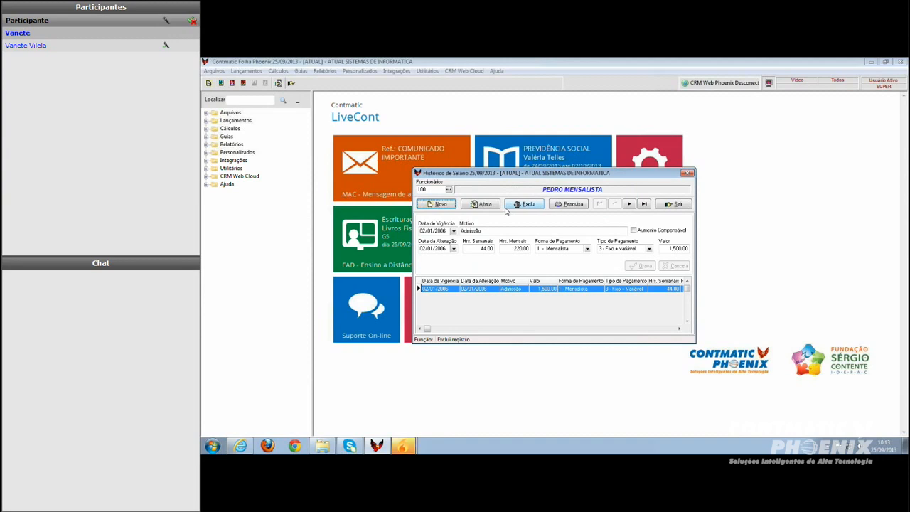
Edit the salary record, open the Tipo de Pagamento options, then cancel and exit
left_click(484, 204)
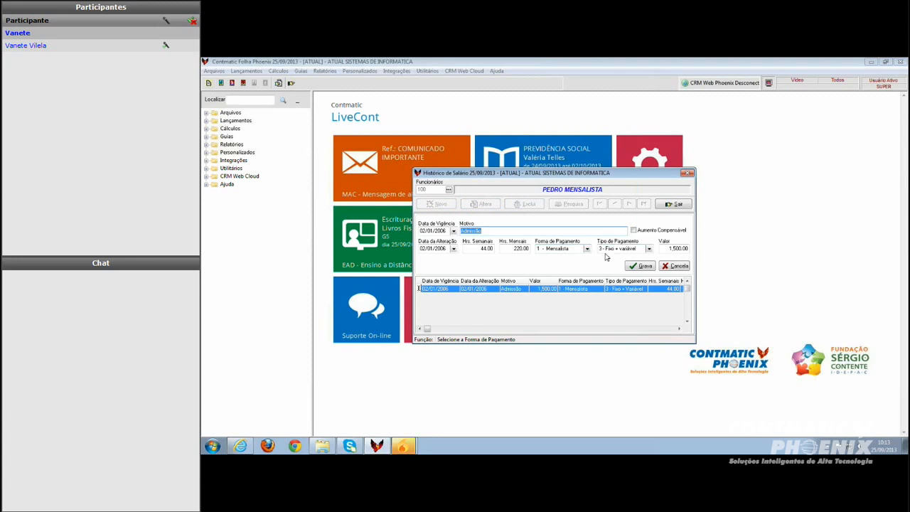
left_click(649, 249)
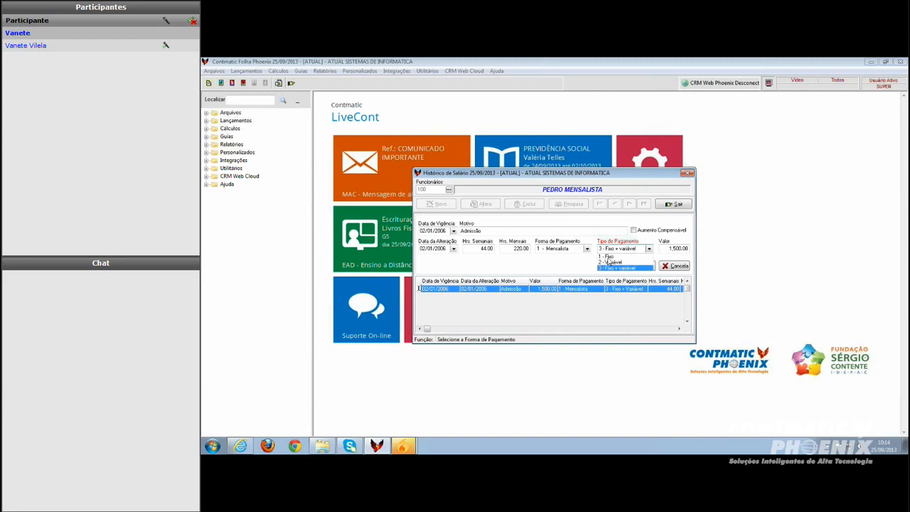
left_click(675, 266)
left_click(670, 205)
Open the employee register and advance to the next employee
left_click(215, 71)
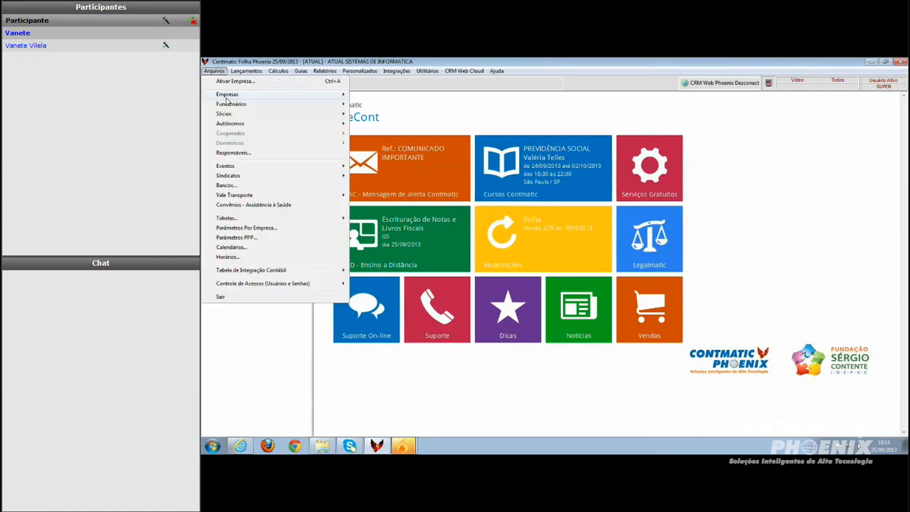
mouse_move(231, 104)
left_click(379, 104)
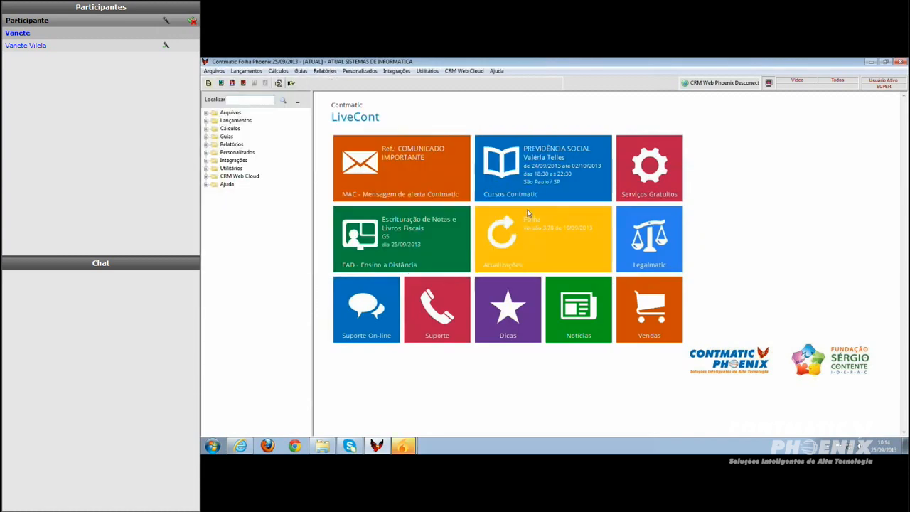
left_click(606, 150)
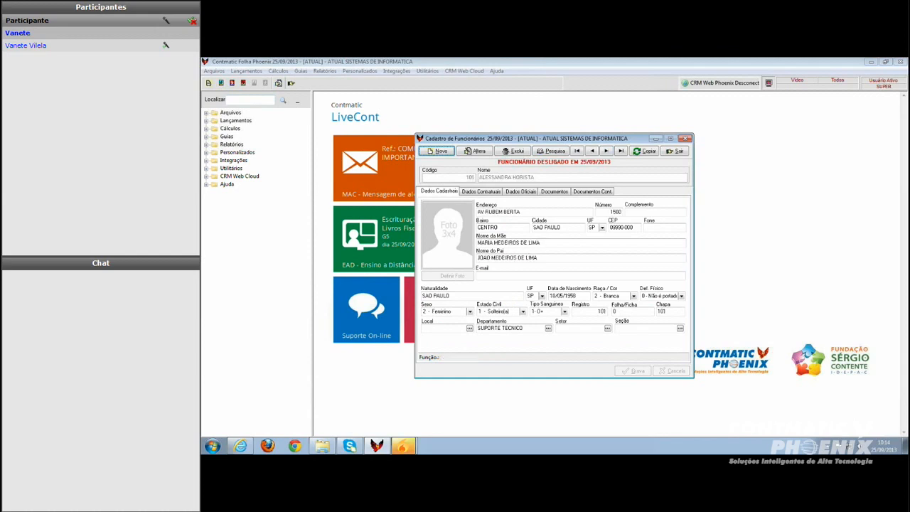
Open the hourly employee's salary history, exit it, and advance to the next employee
right_click(507, 202)
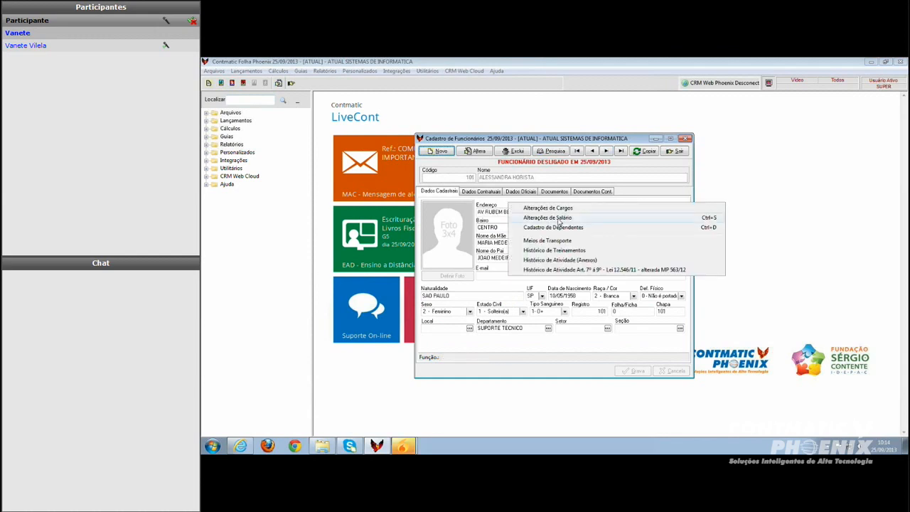
left_click(559, 219)
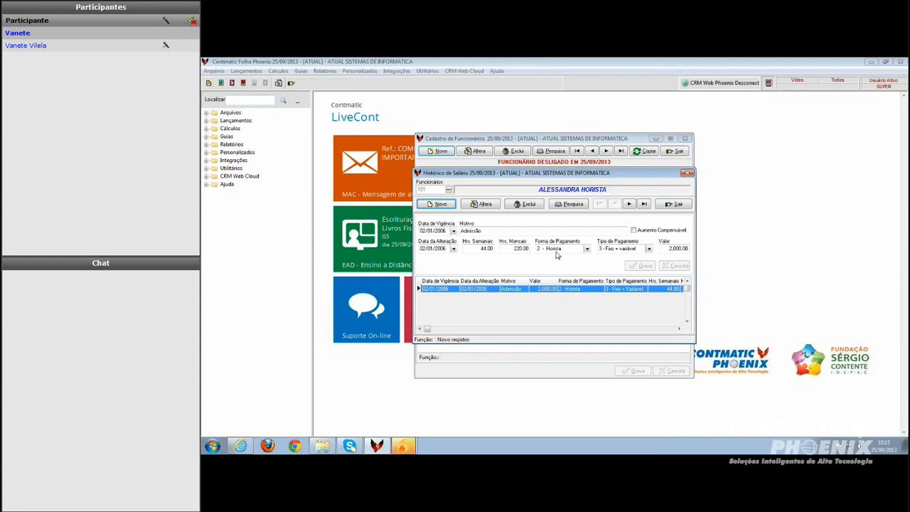
left_click(663, 204)
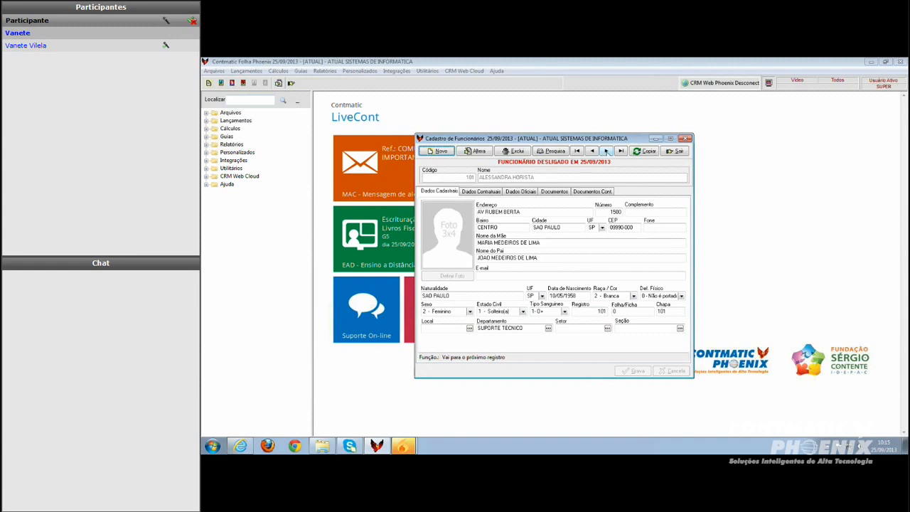
left_click(606, 150)
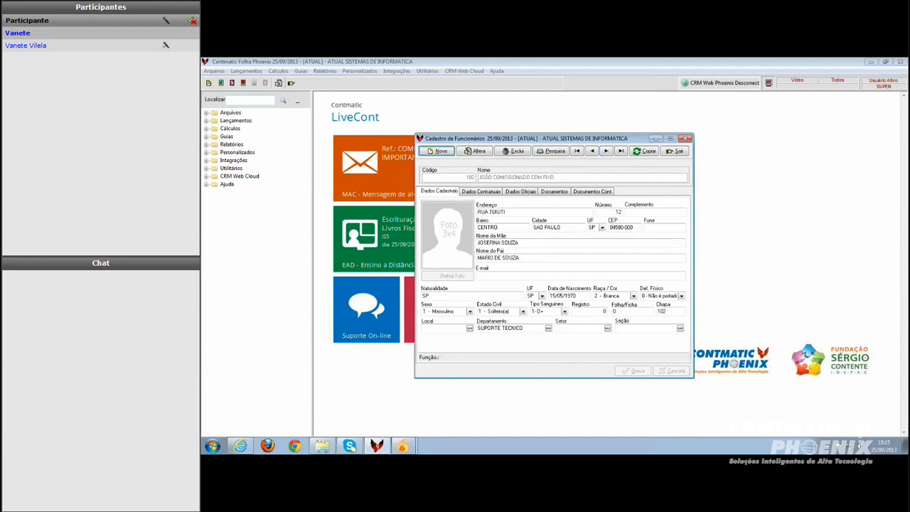
Open the commissioned-with-fixed-pay employee's salary history, exit it, and advance to the next employee
right_click(530, 211)
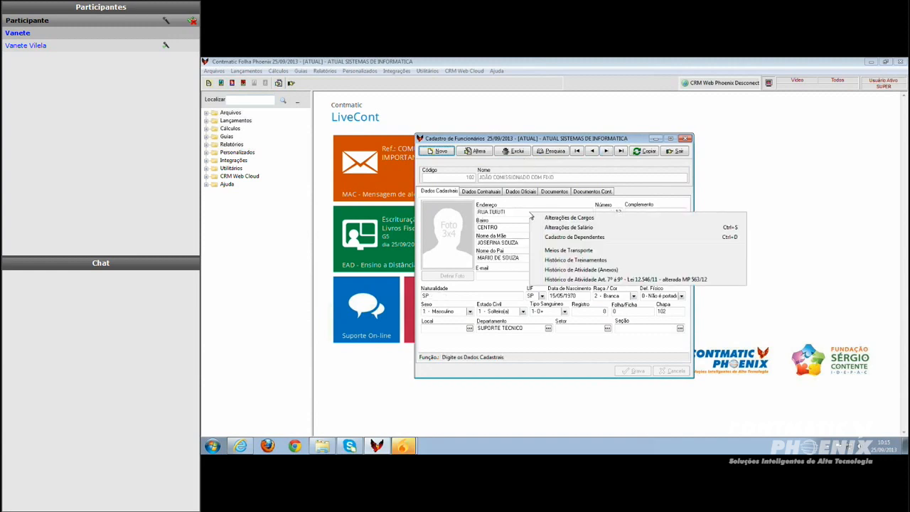
left_click(552, 228)
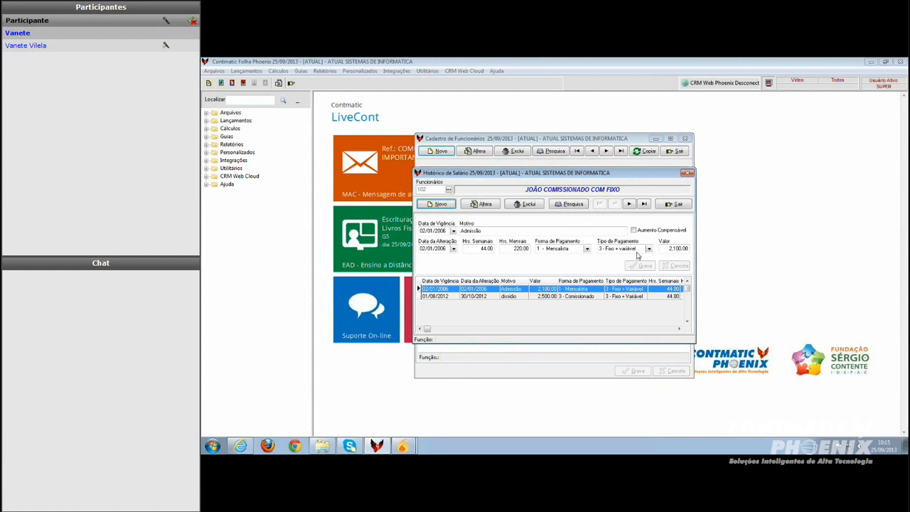
left_click(674, 205)
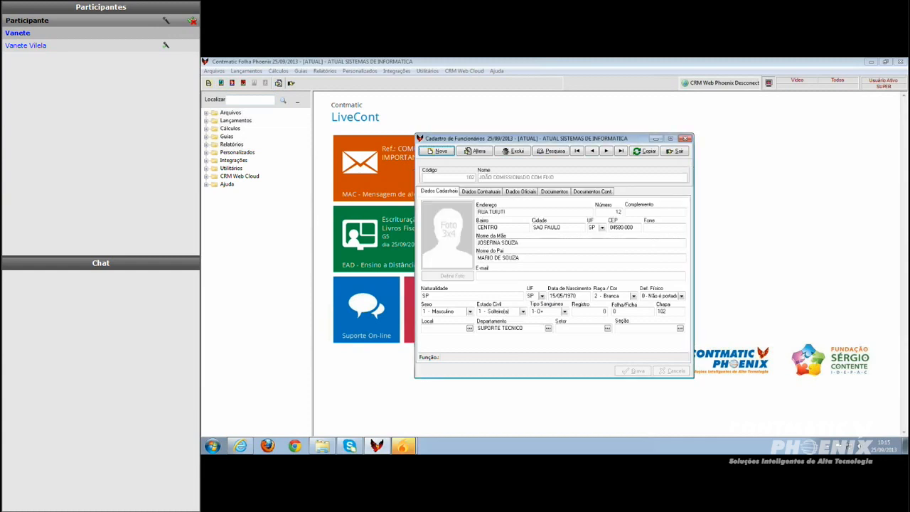
left_click(606, 151)
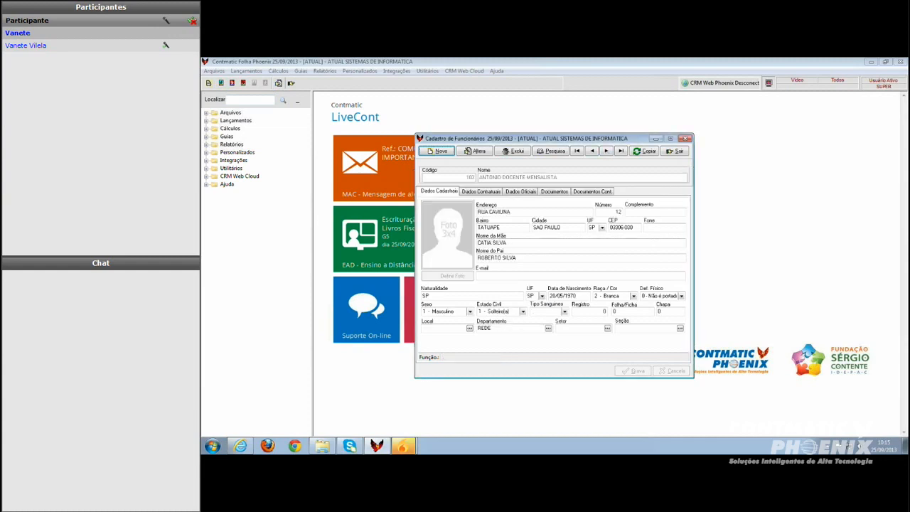
Open the monthly-paid teacher's salary history, exit it, and advance to the next employee
right_click(532, 196)
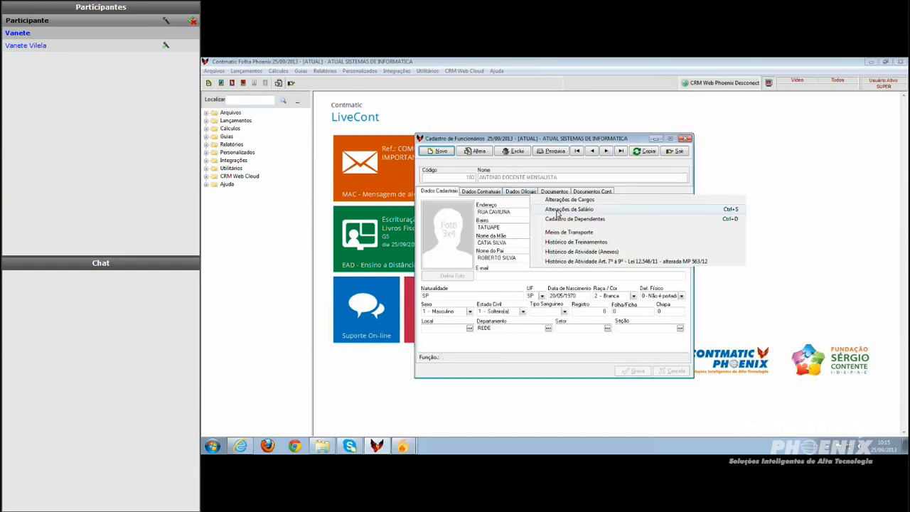
left_click(562, 210)
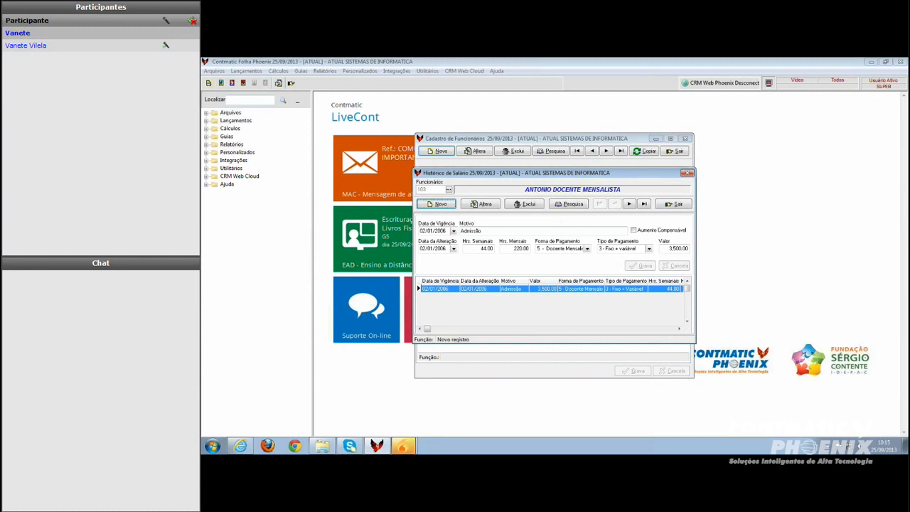
left_click(679, 204)
left_click(607, 152)
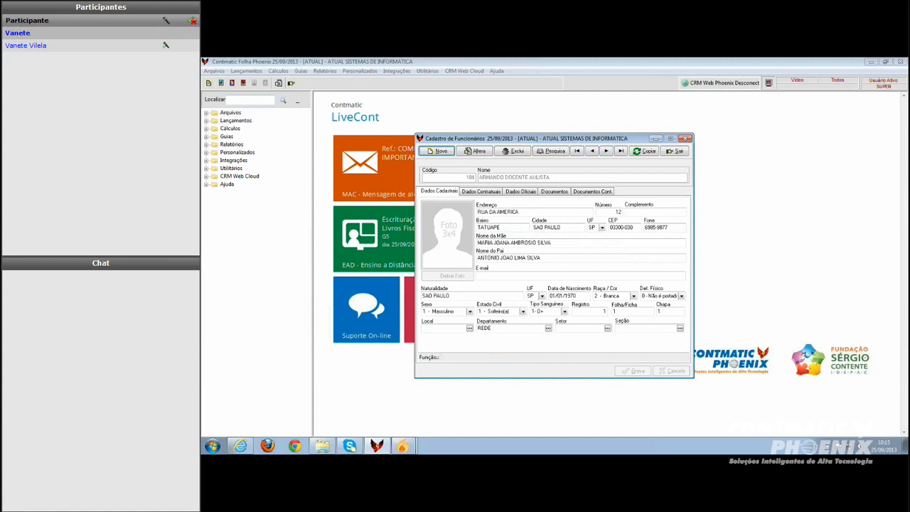
Open the per-class teacher's salary history, exit it, and advance to the next employee
right_click(536, 207)
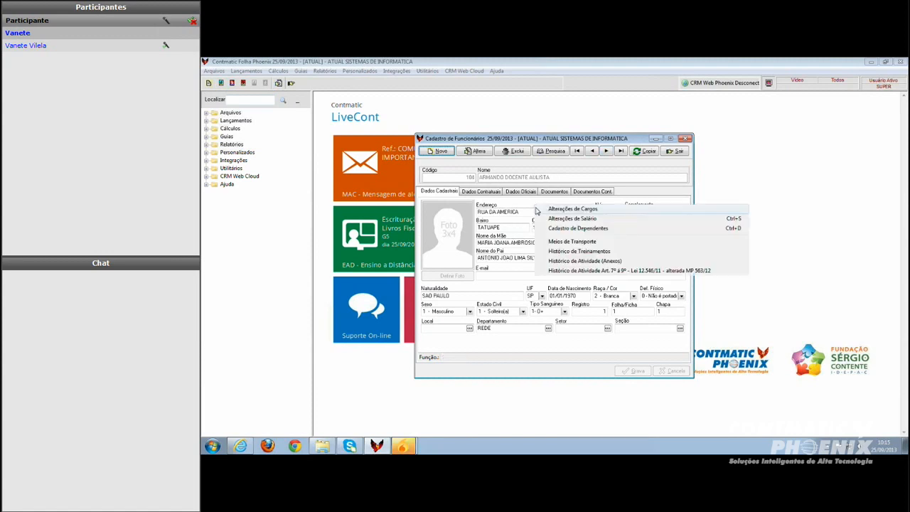
left_click(559, 220)
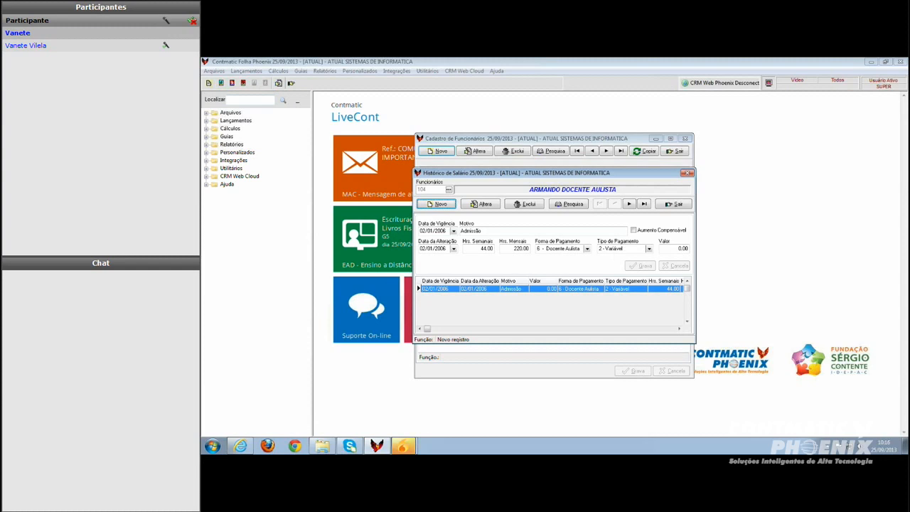
left_click(674, 204)
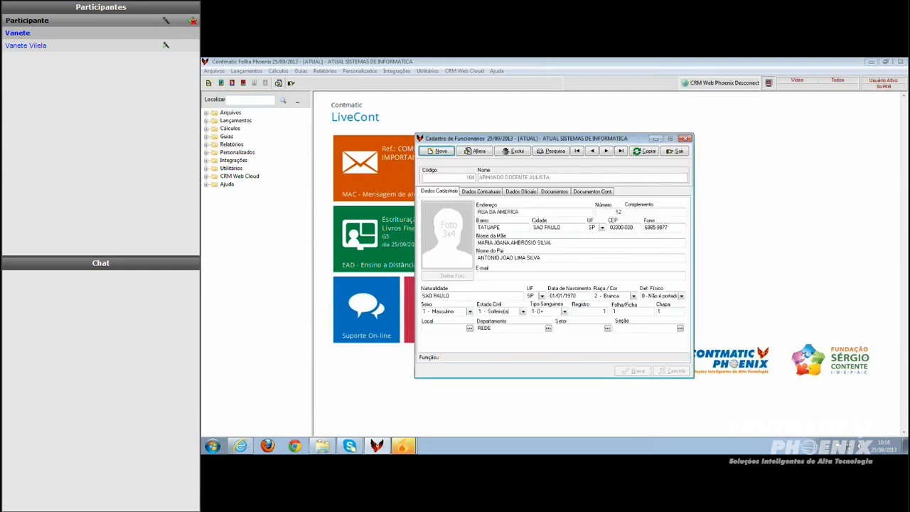
left_click(606, 152)
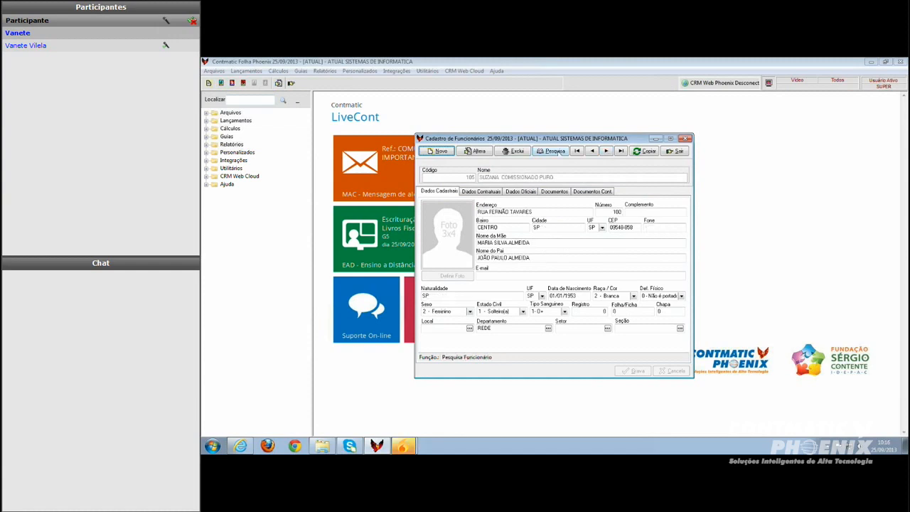
Open the commission-only employee's salary history, exit it, and advance to the next employee
right_click(500, 206)
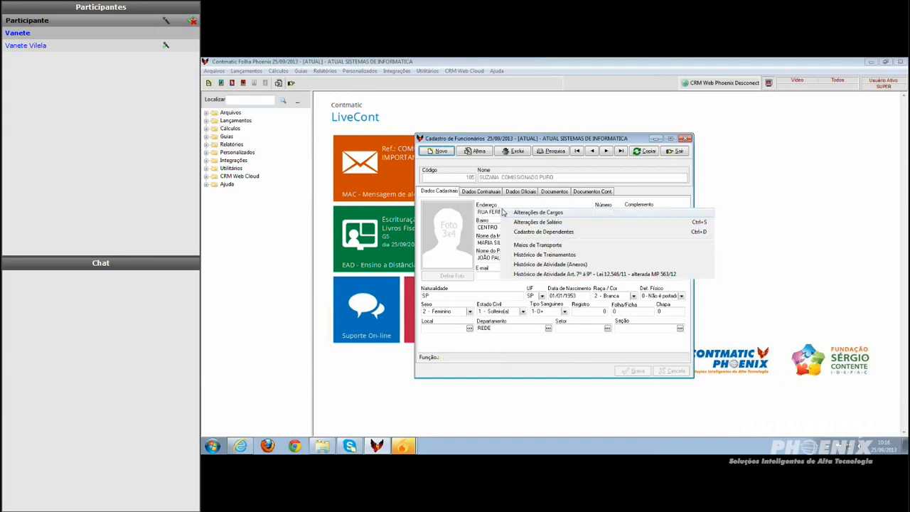
left_click(540, 224)
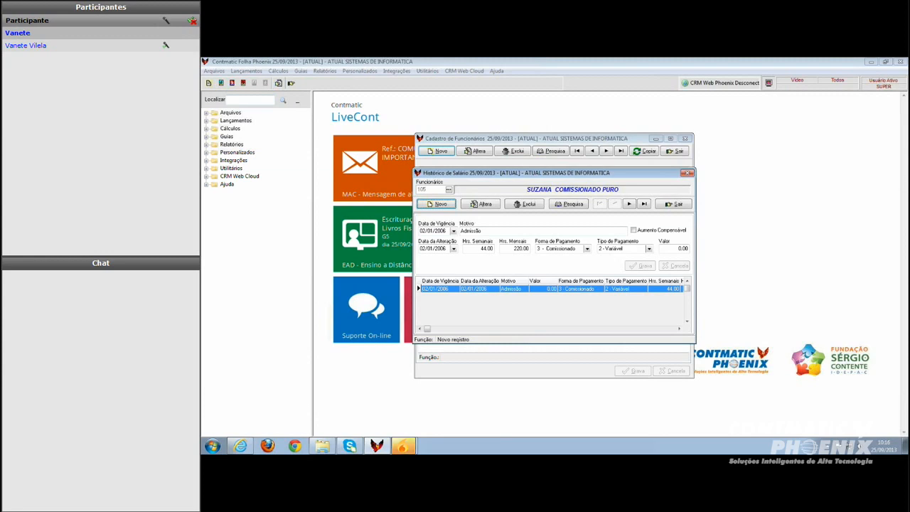
left_click(679, 205)
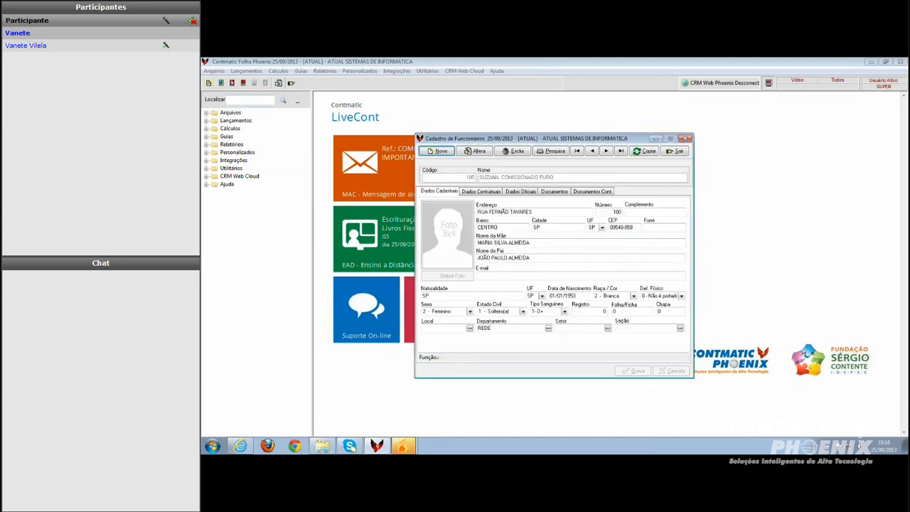
left_click(606, 151)
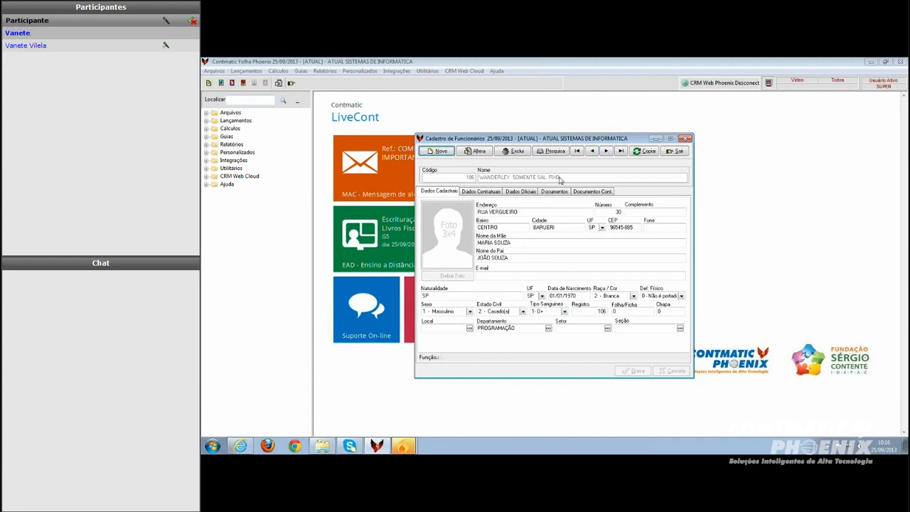
Open the fixed-salary-only employee's salary history, exit it, and close the employee register
right_click(540, 226)
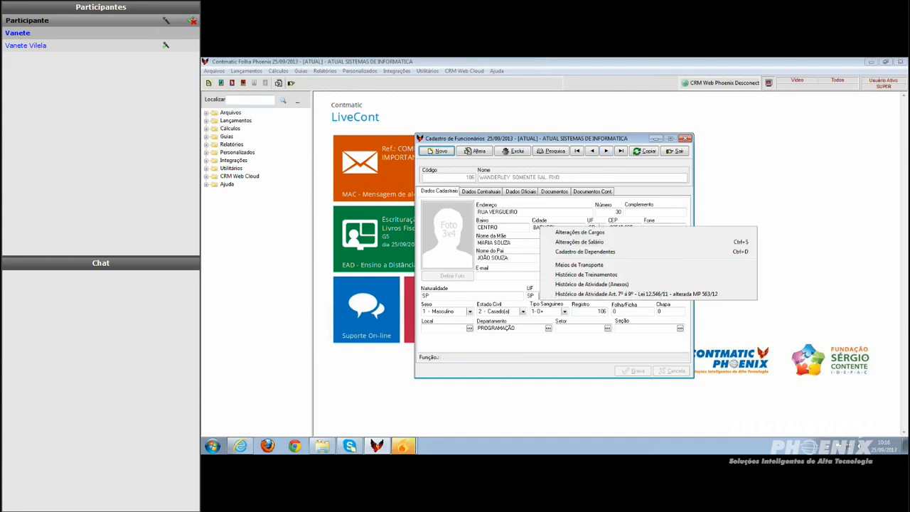
left_click(573, 242)
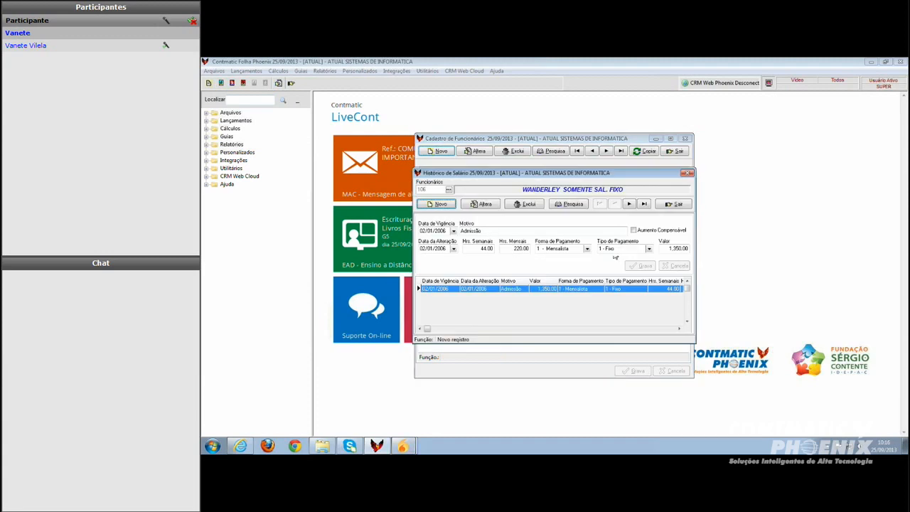
left_click(673, 204)
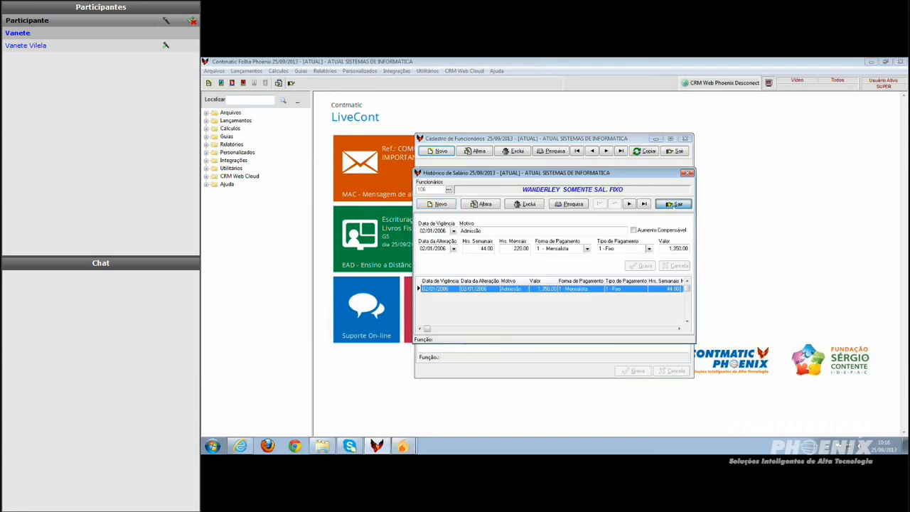
left_click(607, 151)
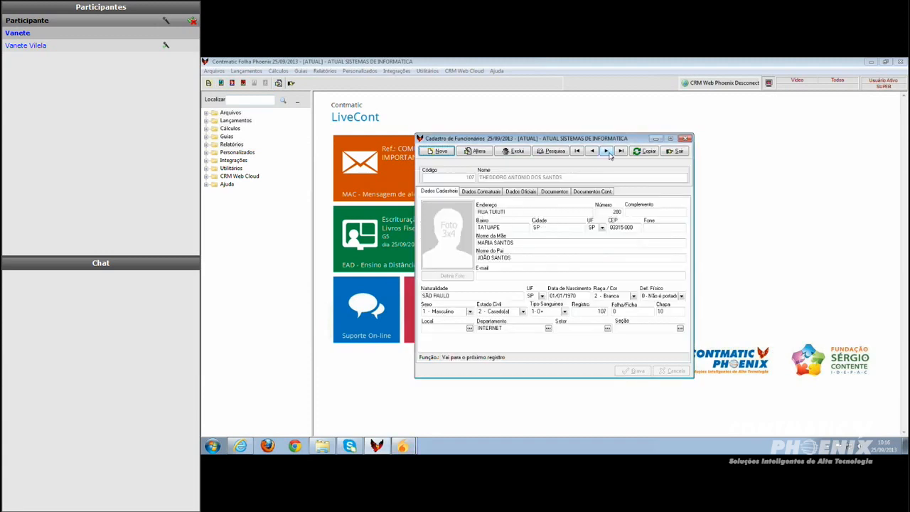
left_click(592, 151)
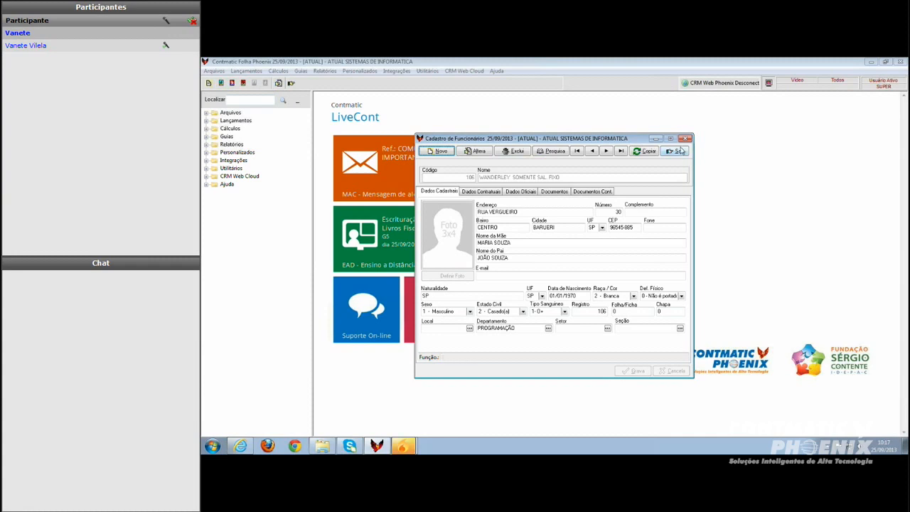
left_click(681, 152)
Open the Contmatic events list and view the Biênio event's details, then close them
left_click(214, 70)
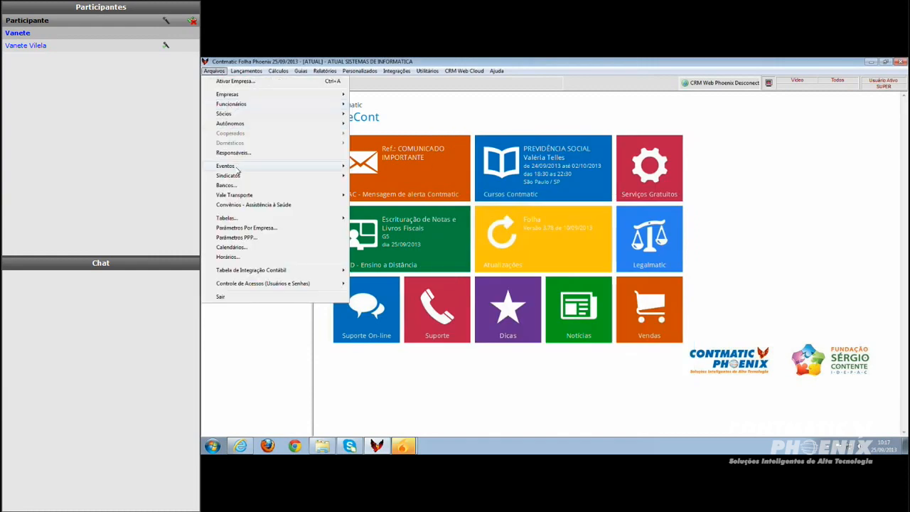
mouse_move(239, 168)
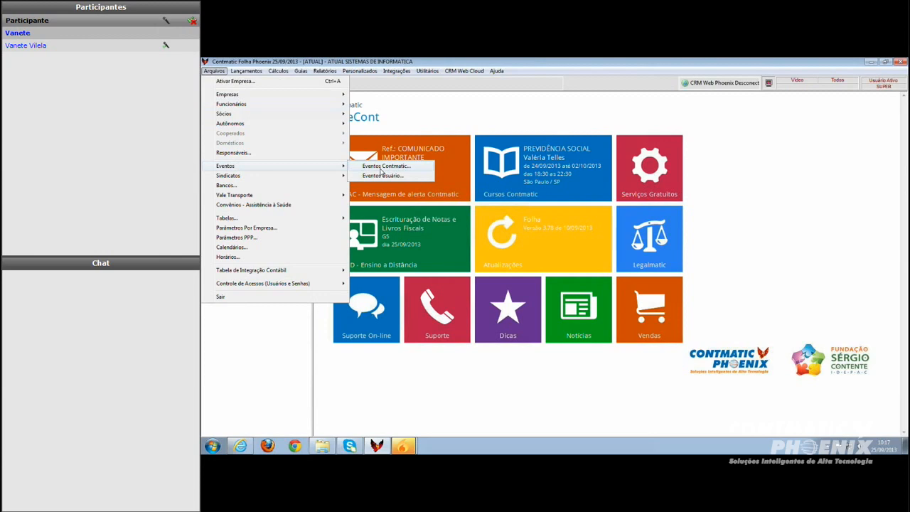
left_click(384, 167)
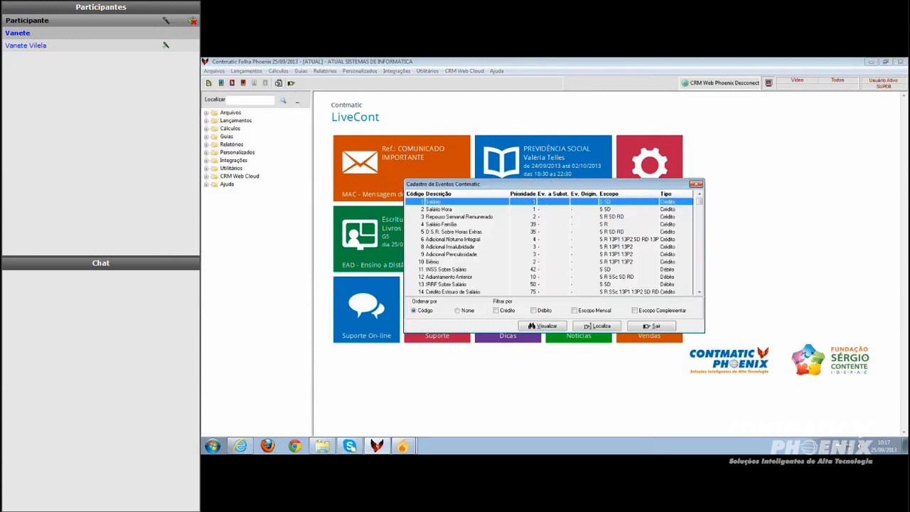
double_click(433, 262)
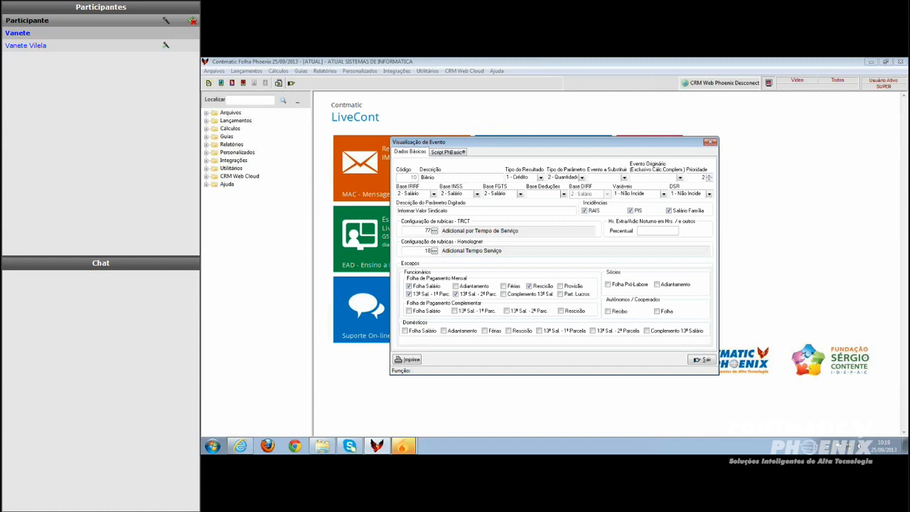
left_click(701, 360)
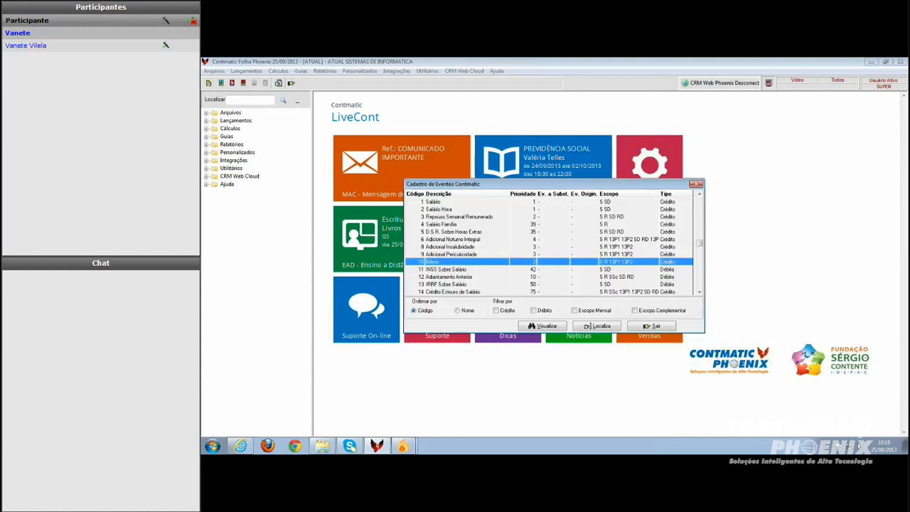
Scroll the events list and view the Faltas (Dias) event's details, then close them
left_click(701, 292)
left_click(701, 292)
left_click(701, 293)
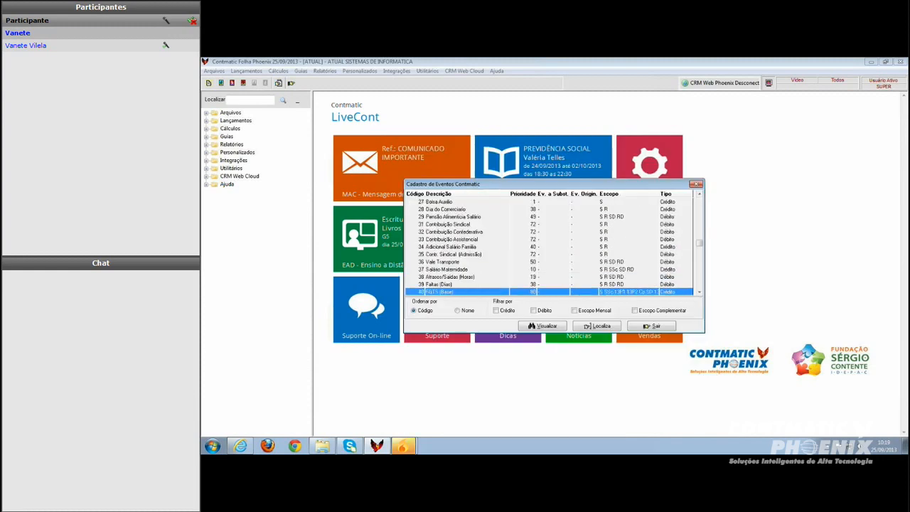
left_click(442, 284)
double_click(442, 285)
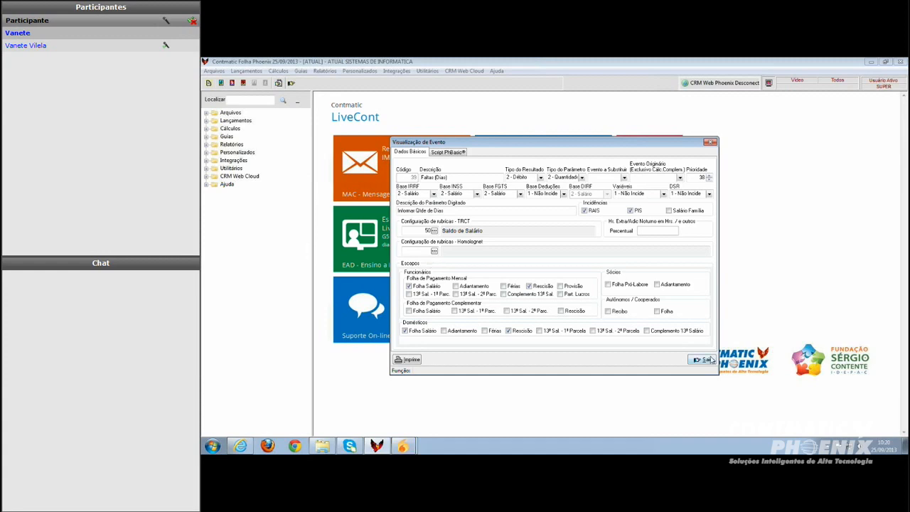
left_click(711, 361)
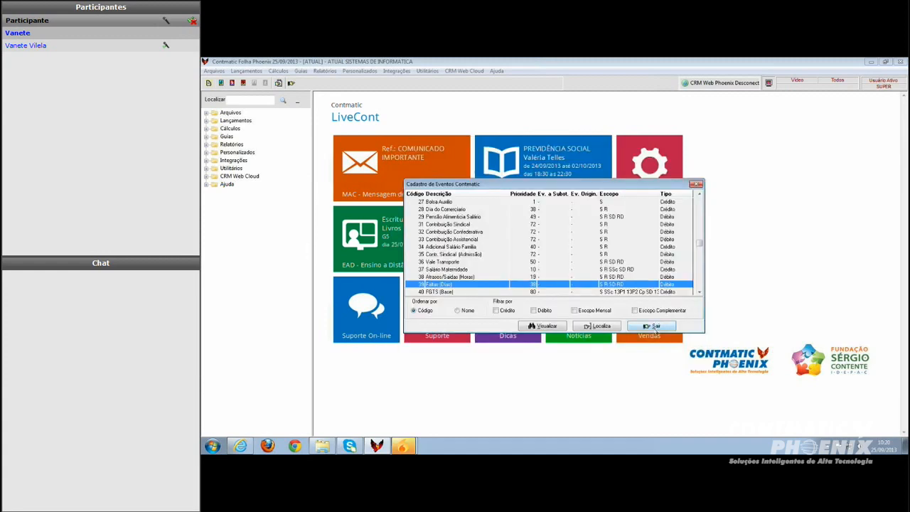
Close the Contmatic events list, open the user events list and view the Biênio Valor event's settings, then cancel and close it
left_click(654, 325)
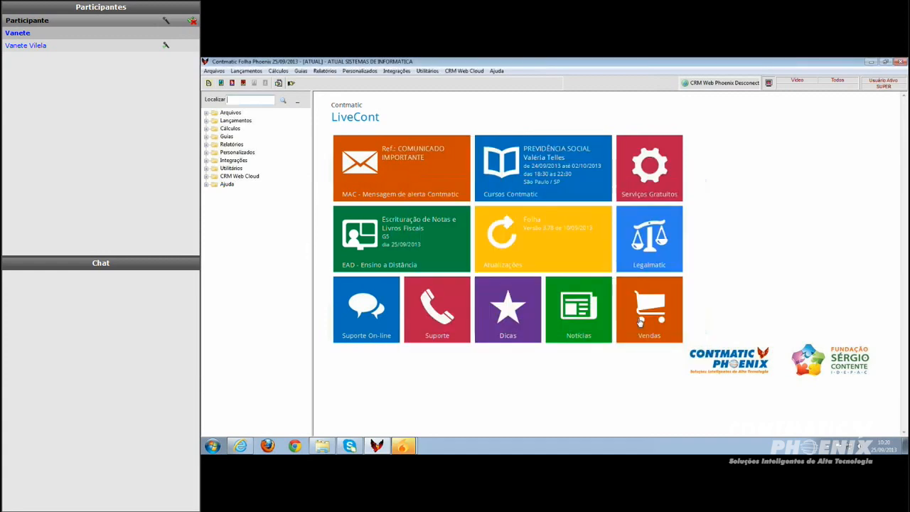
left_click(214, 71)
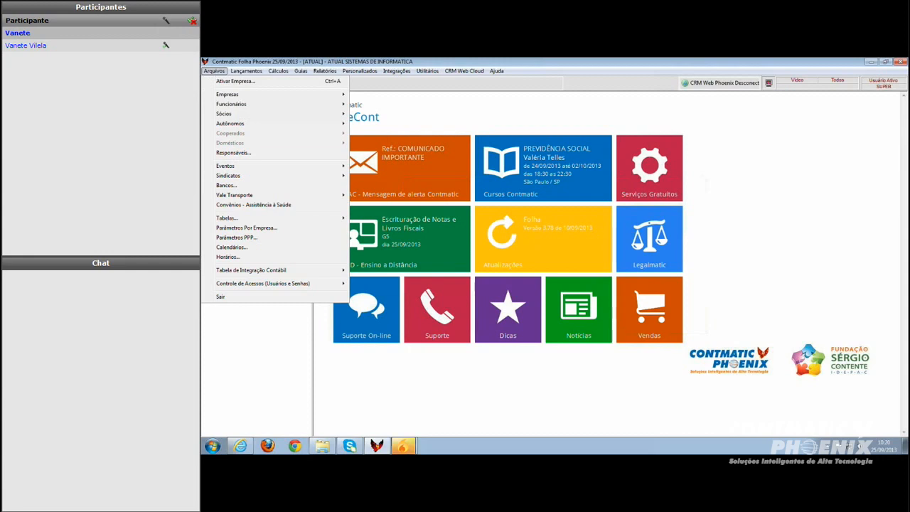
mouse_move(234, 169)
mouse_move(264, 168)
left_click(370, 178)
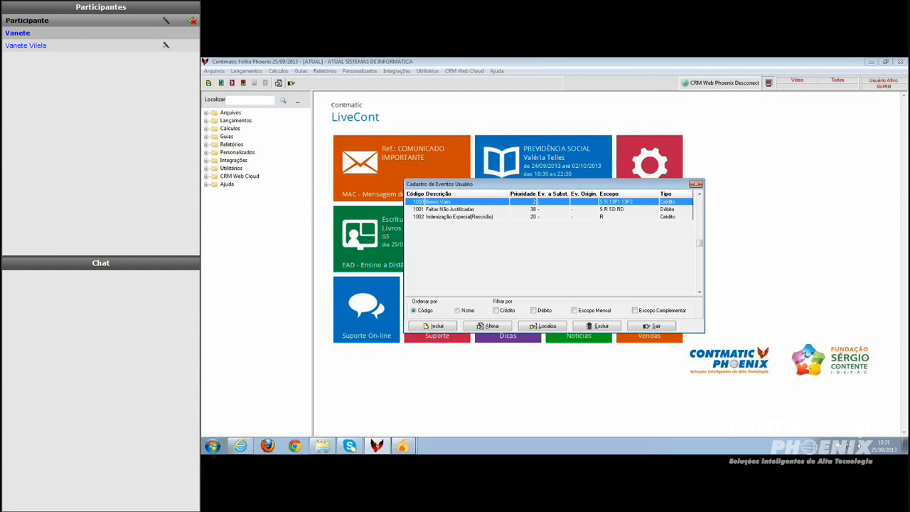
double_click(465, 205)
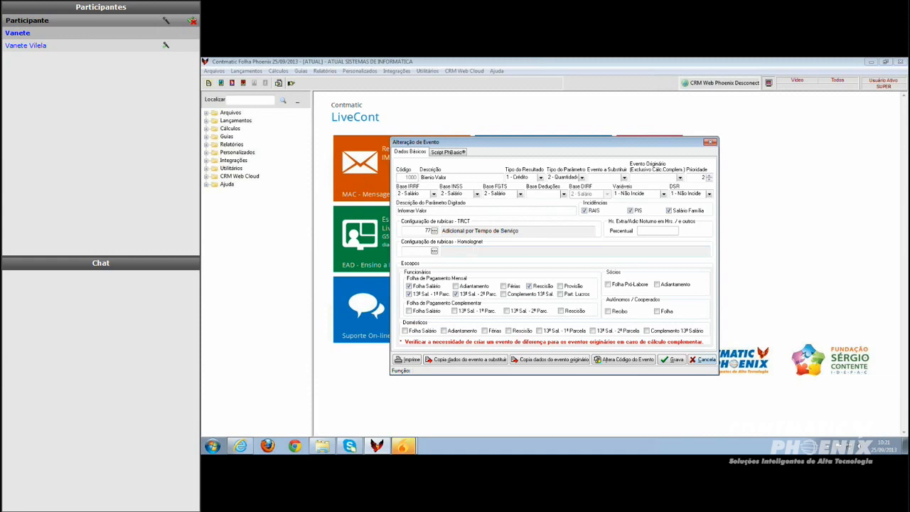
left_click(703, 360)
left_click(656, 327)
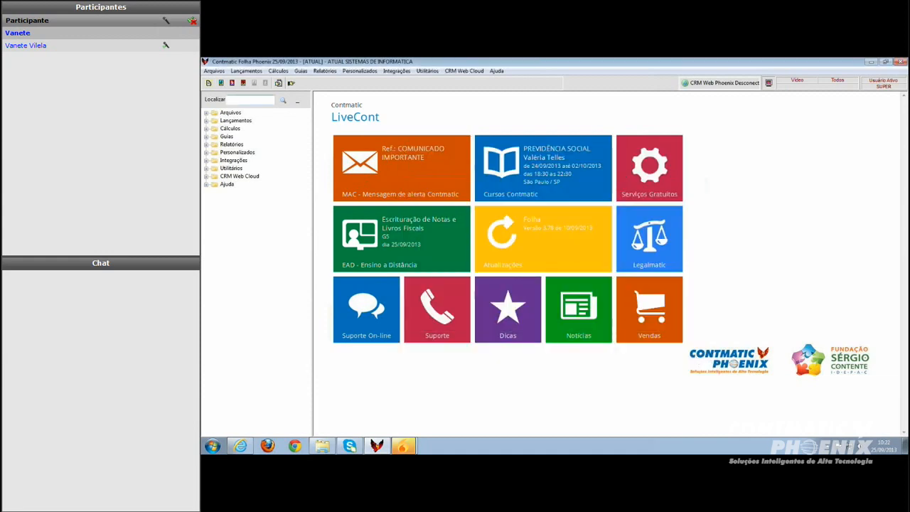
Reopen the Contmatic events list and view the Biênio event's rubric configuration, then close the details and the list
left_click(214, 71)
mouse_move(306, 166)
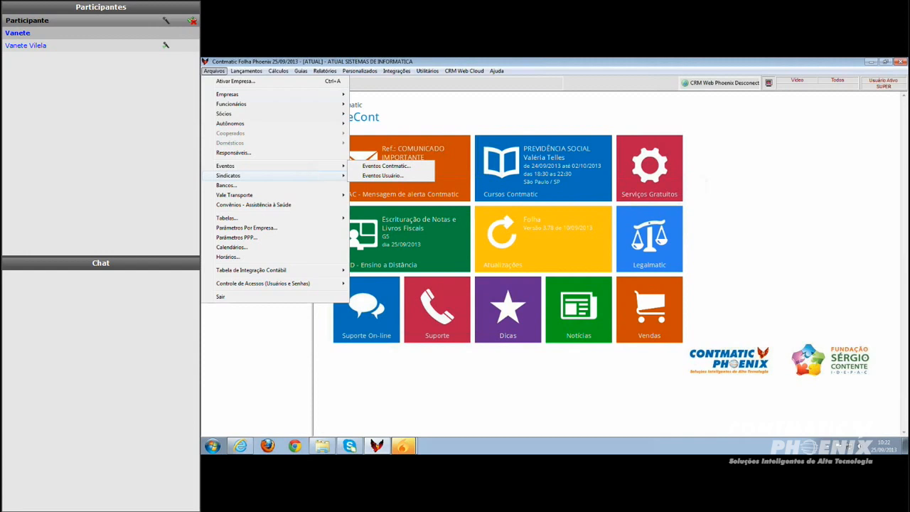
left_click(386, 166)
left_click(438, 263)
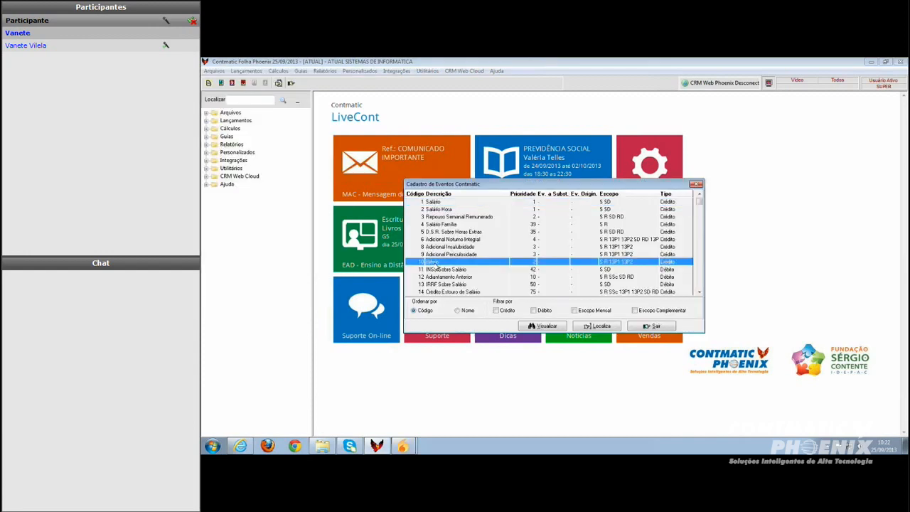
double_click(436, 263)
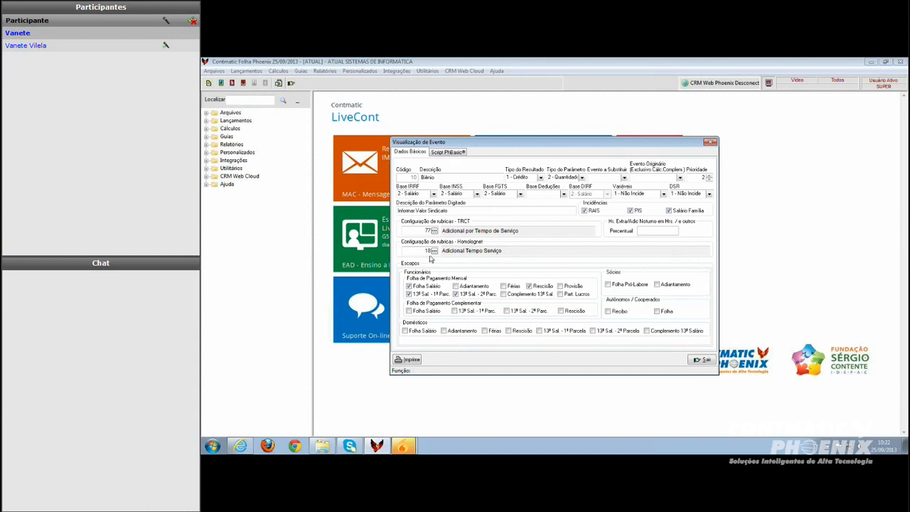
left_click(702, 360)
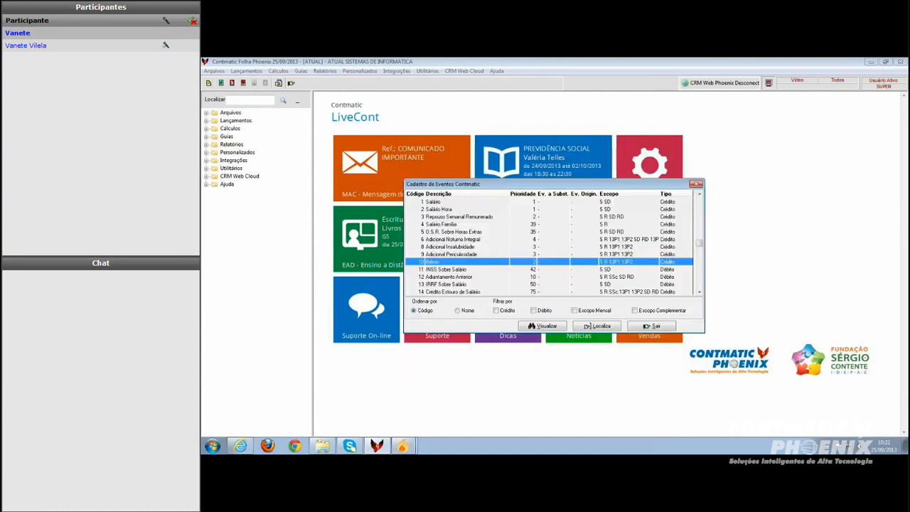
left_click(647, 326)
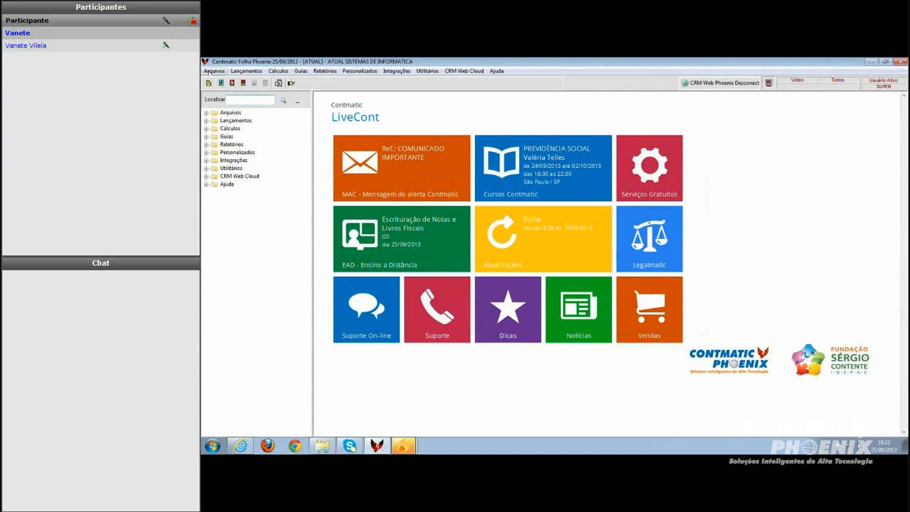
Open the Biênio Valor user event and set its Homolognet rubric to 018 Adicional Tempo Serviço
left_click(213, 70)
mouse_move(246, 168)
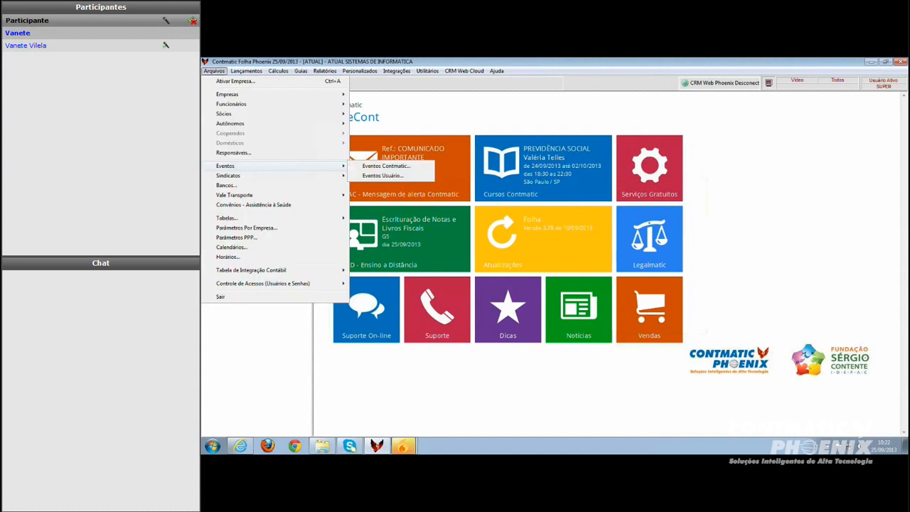
left_click(382, 175)
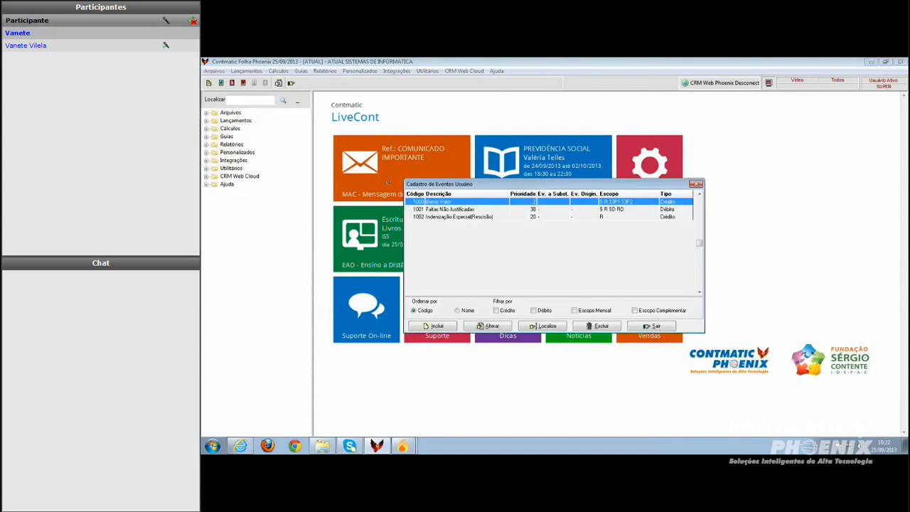
double_click(441, 204)
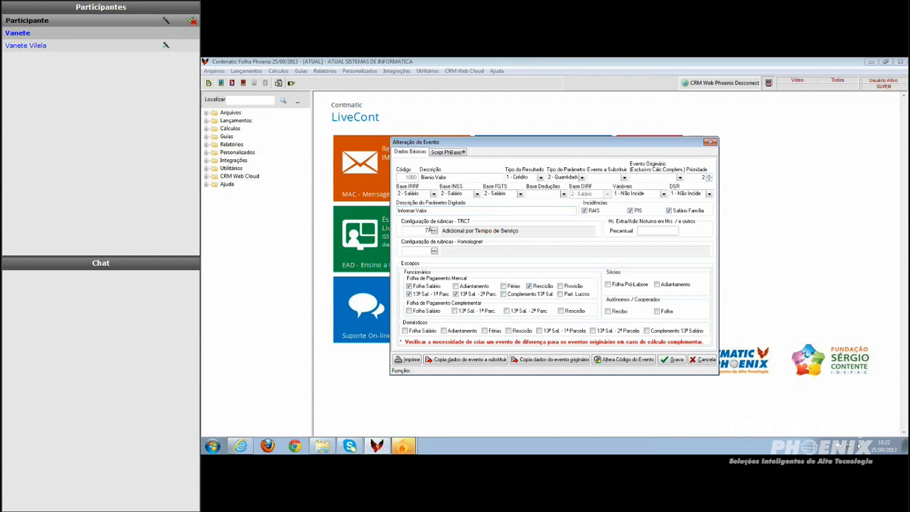
left_click(416, 251)
type("18")
left_click(435, 251)
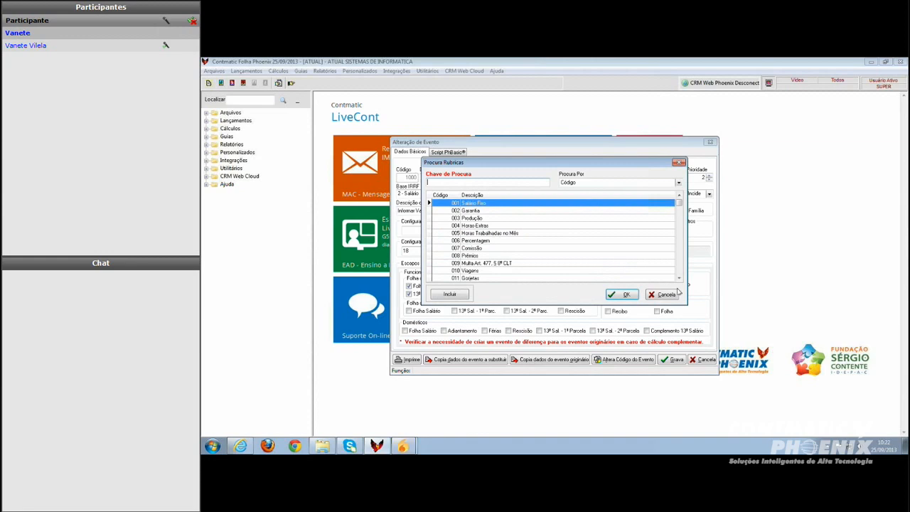
left_click(679, 278)
left_click(679, 278)
left_click(680, 278)
left_click(680, 278)
left_click(679, 279)
left_click(679, 279)
left_click(679, 279)
left_click(679, 279)
left_click(679, 278)
left_click(680, 279)
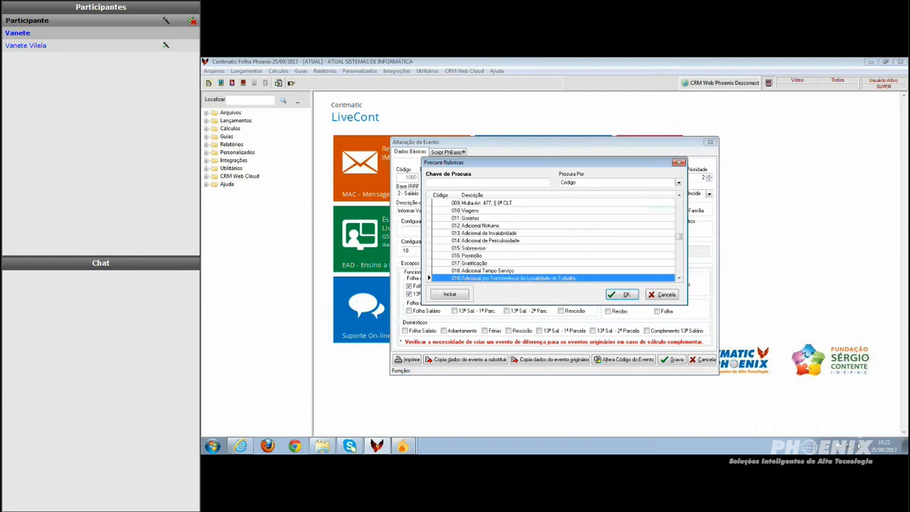
left_click(492, 271)
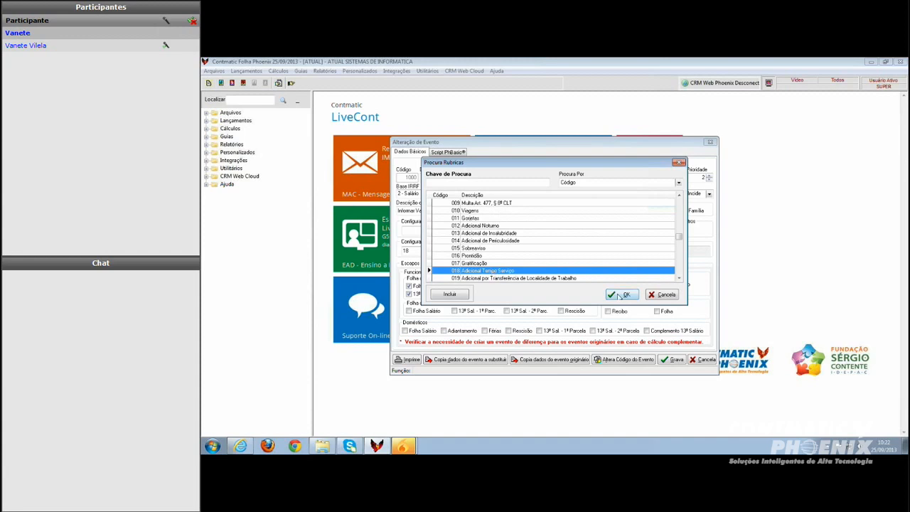
left_click(622, 296)
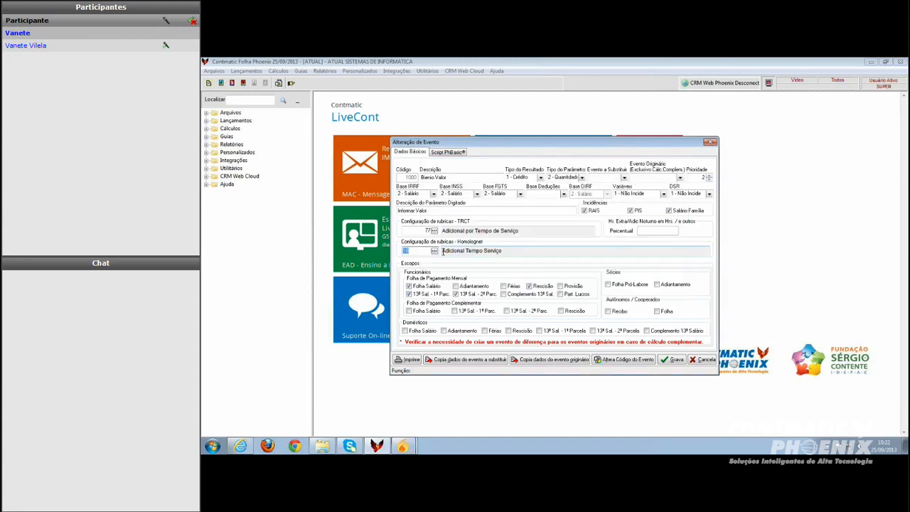
From the rubric lookup, register a new Homolognet rubric 501 named "adicional rescisão", then exit the rubric register
left_click(434, 252)
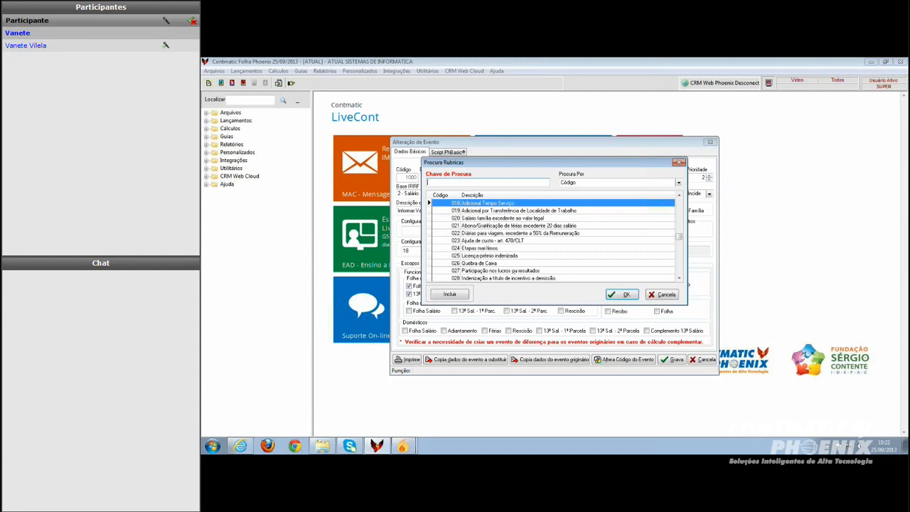
left_click(459, 297)
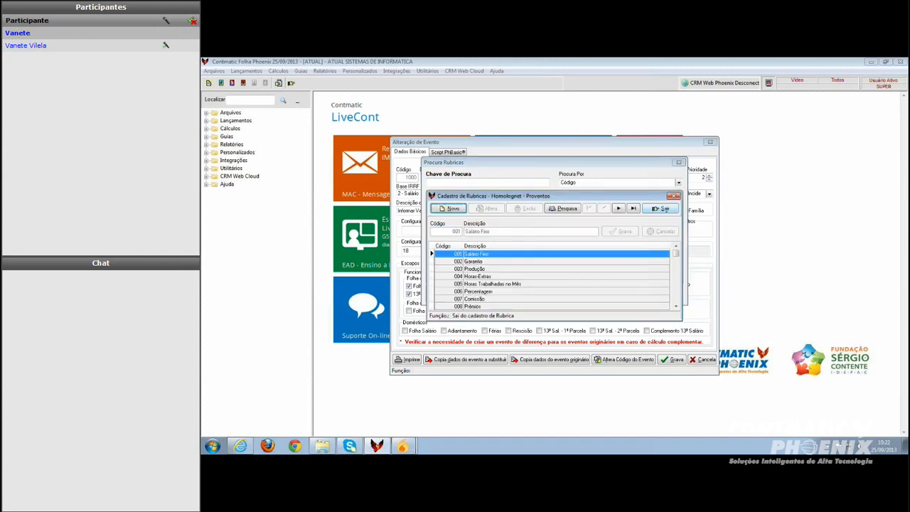
left_click(455, 211)
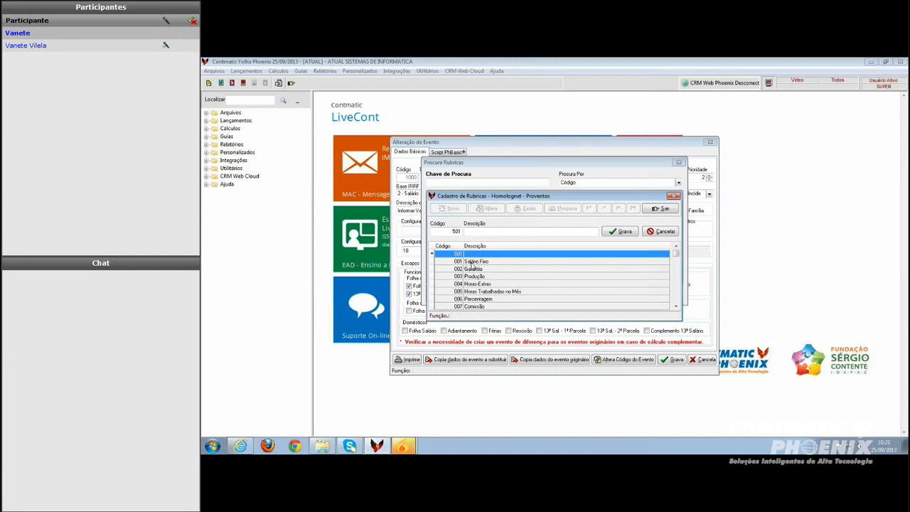
key("Return")
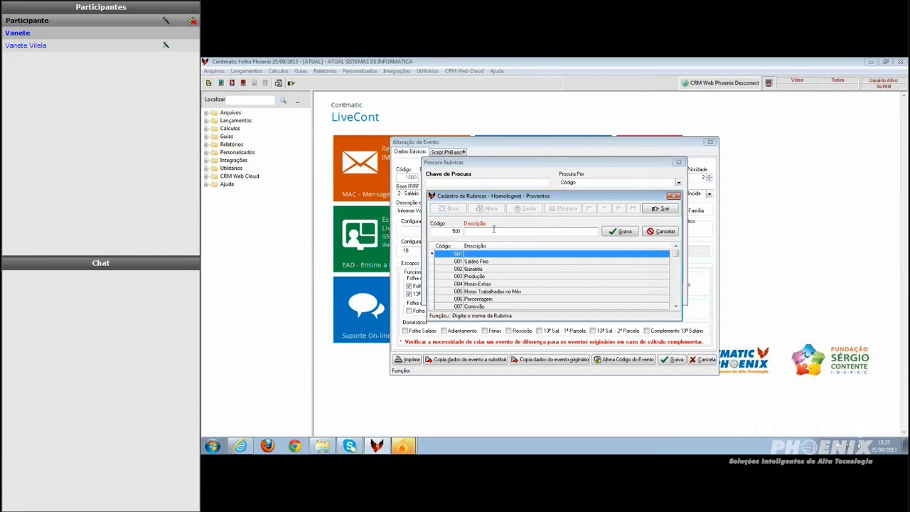
type("adicional")
type(" resid")
type("ê")
key("Return")
key("Return")
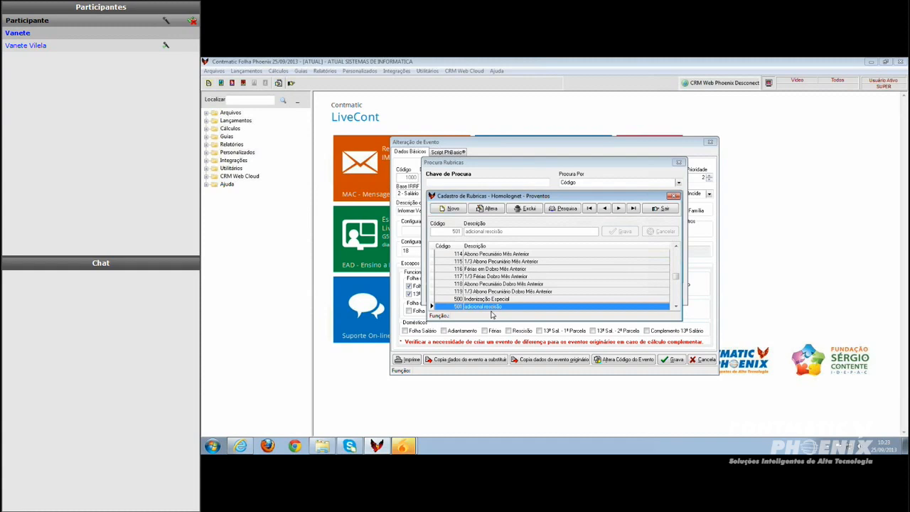
left_click(662, 209)
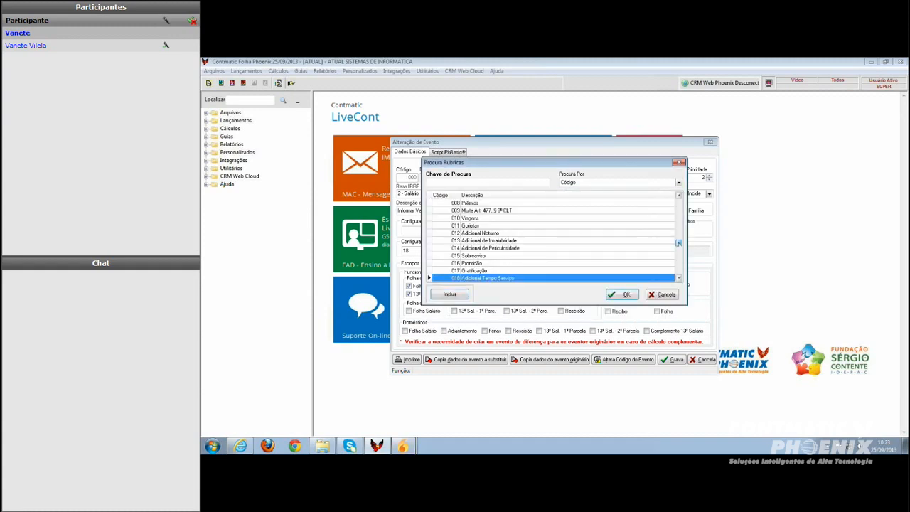
Set the Biênio Valor event's Homolognet rubric to 18 and save the event
double_click(500, 280)
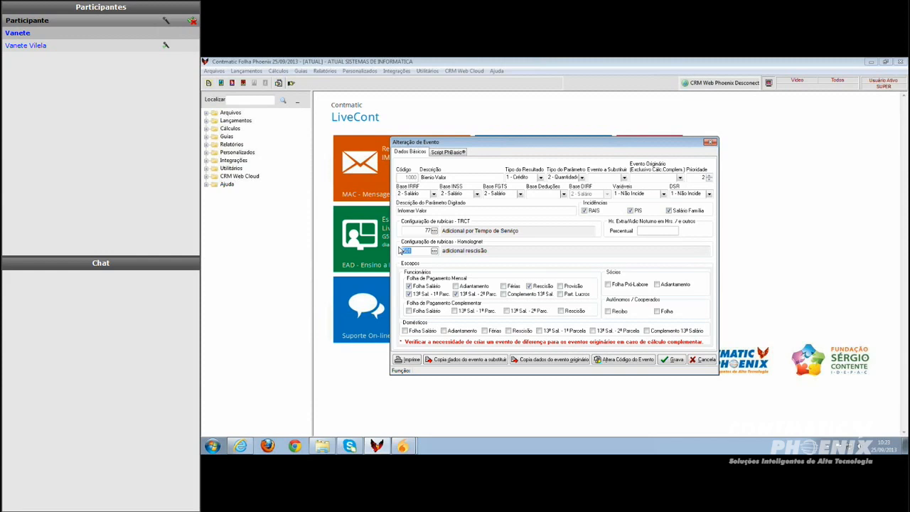
type("18")
left_click(673, 359)
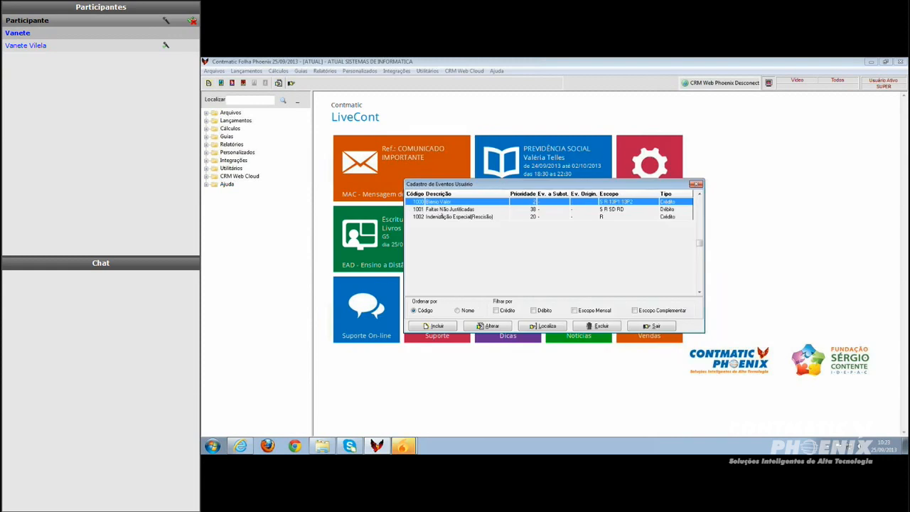
Open the Faltas Não Justificadas user event, review its PhBasic script, then cancel and close the events list
double_click(442, 209)
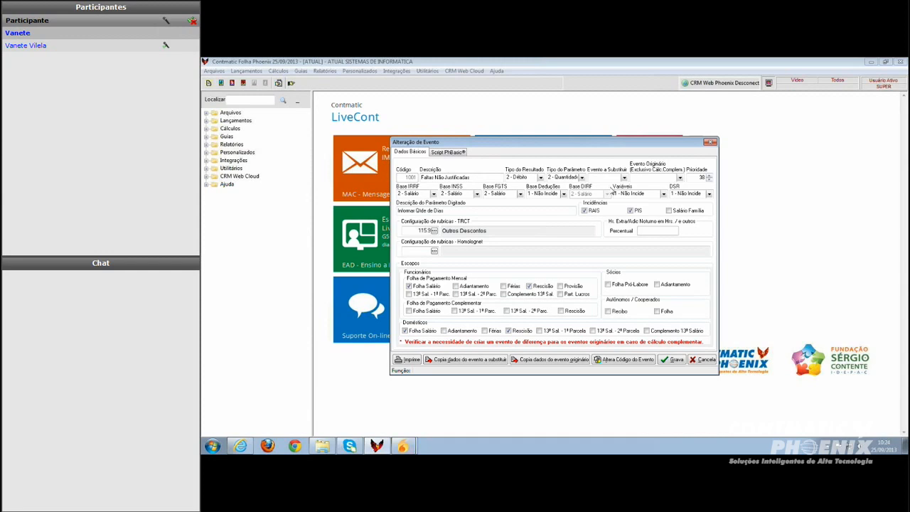
left_click(455, 152)
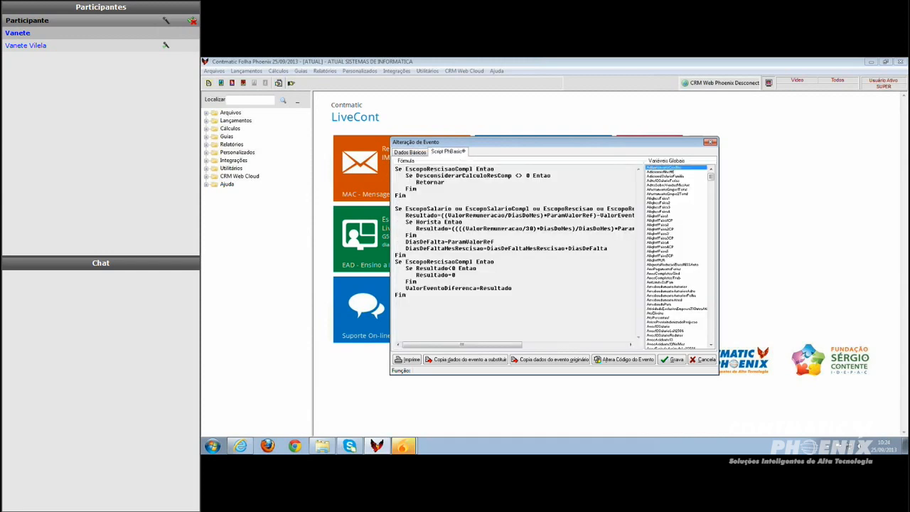
left_click(412, 152)
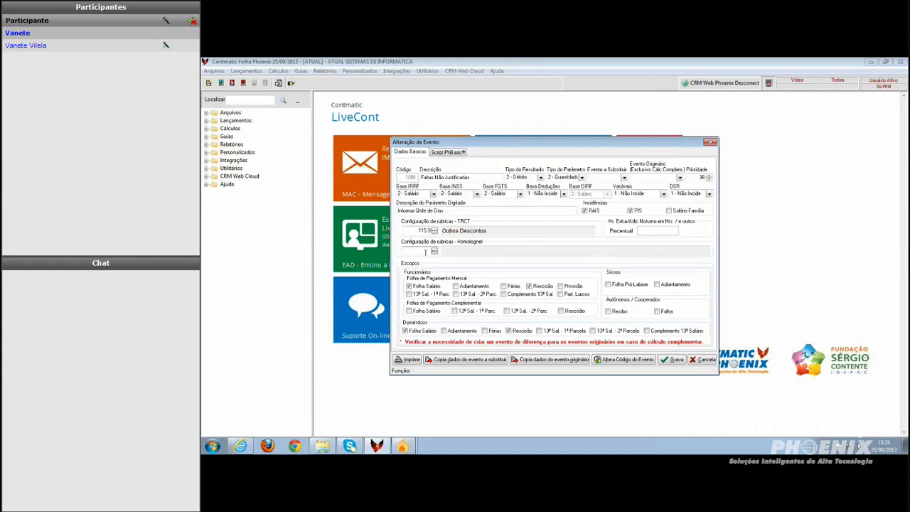
left_click(705, 360)
key("Escape")
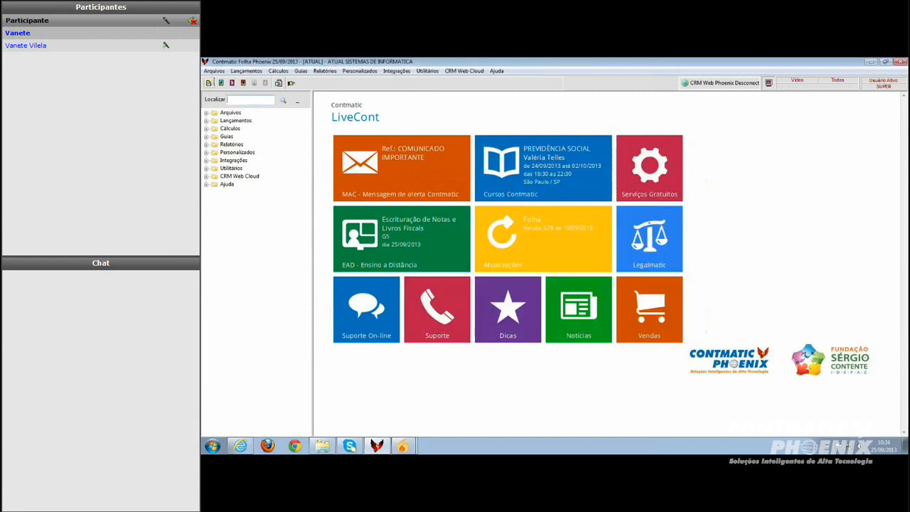
Open the Contmatic events list, locate event 39 and view the Faltas (Dias) event's details, then close them
left_click(214, 71)
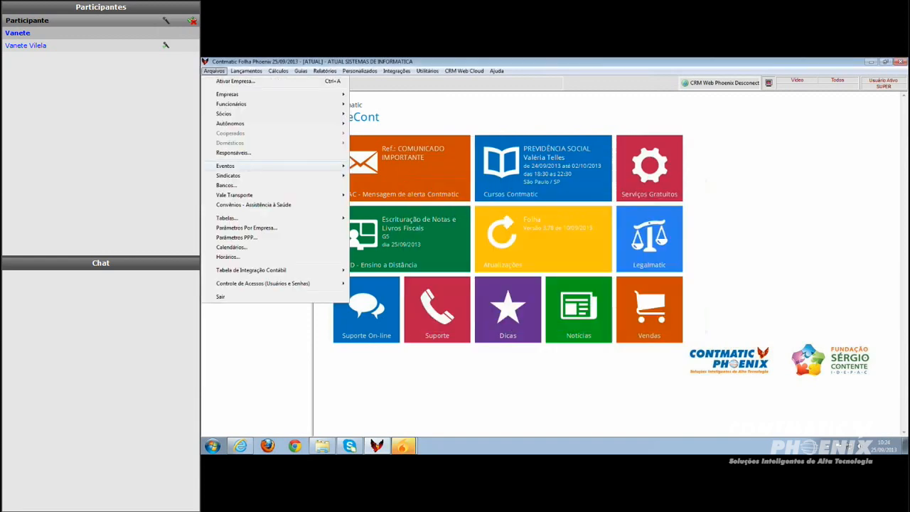
mouse_move(313, 166)
left_click(385, 166)
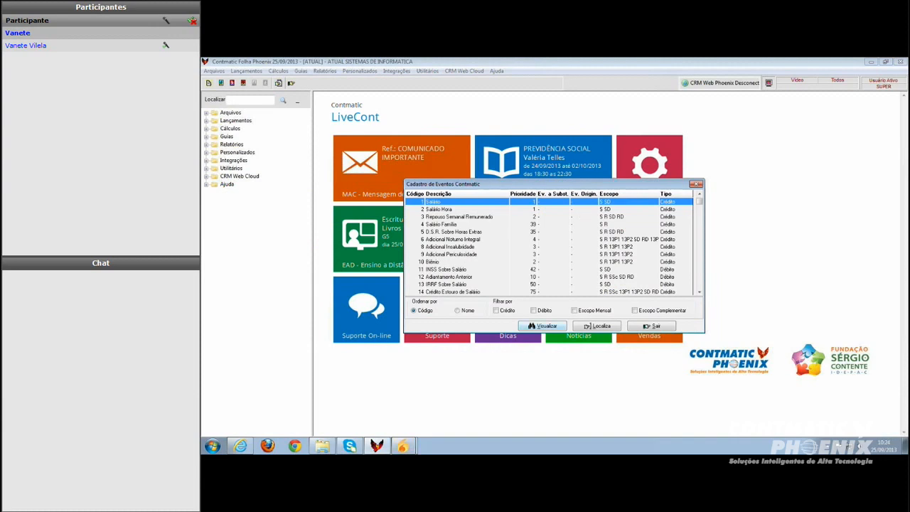
left_click(589, 329)
type("39")
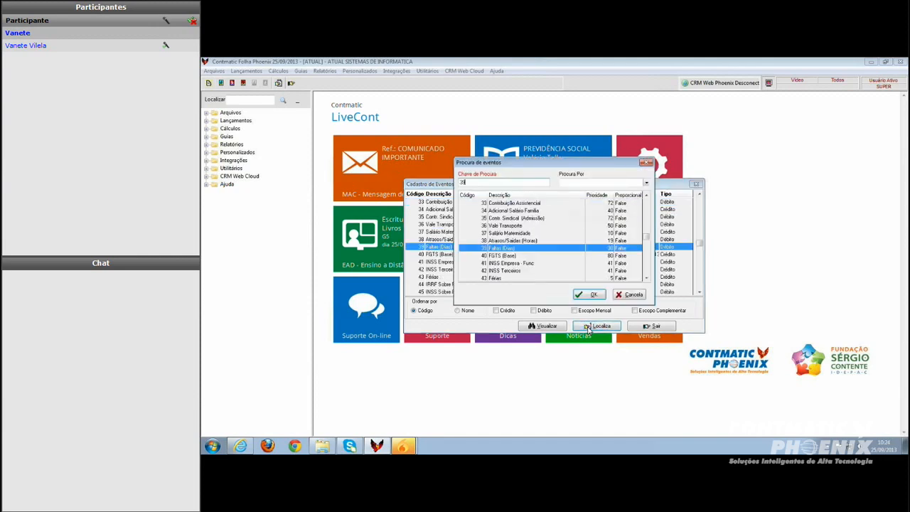
key("Return")
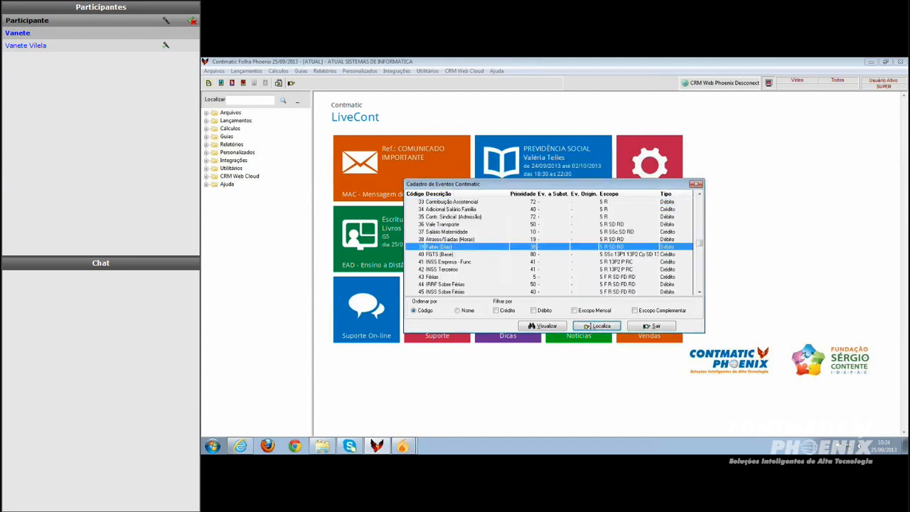
key("Return")
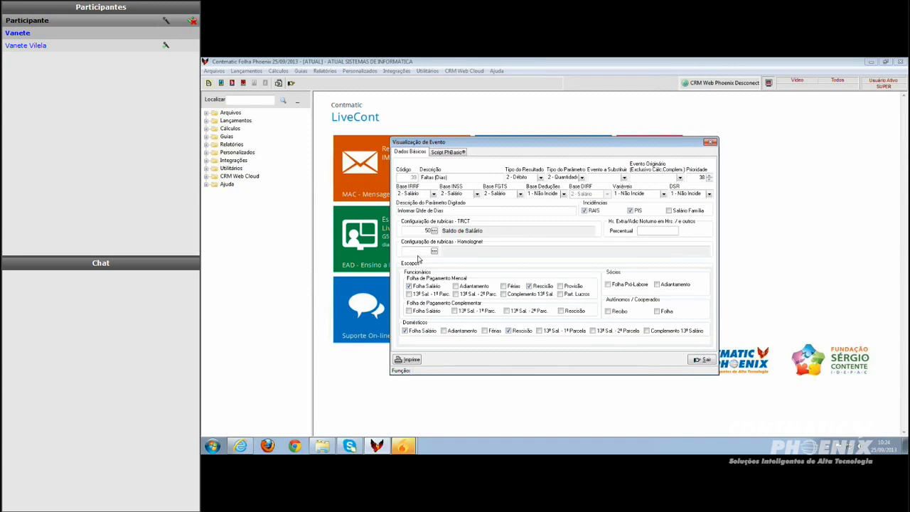
left_click(705, 361)
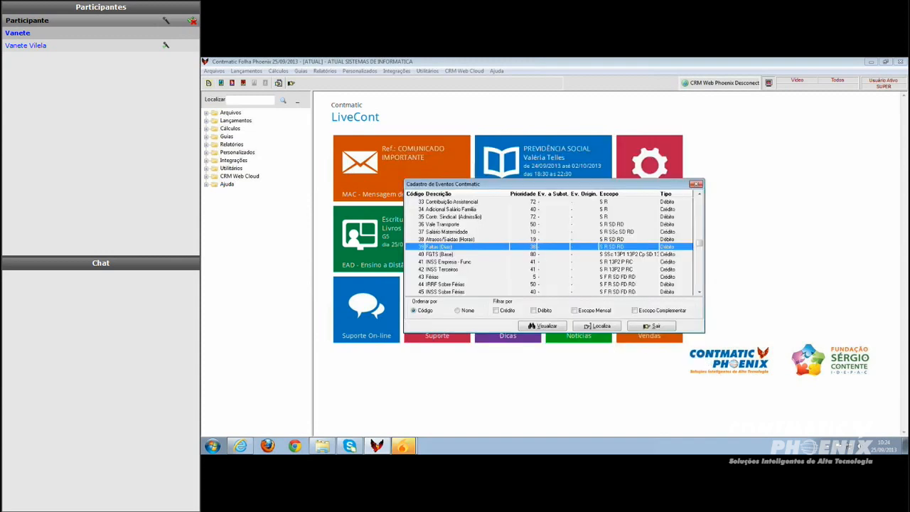
View the Atrasos/Saídas (Horas) event's details, then close them and the Contmatic events list
double_click(447, 240)
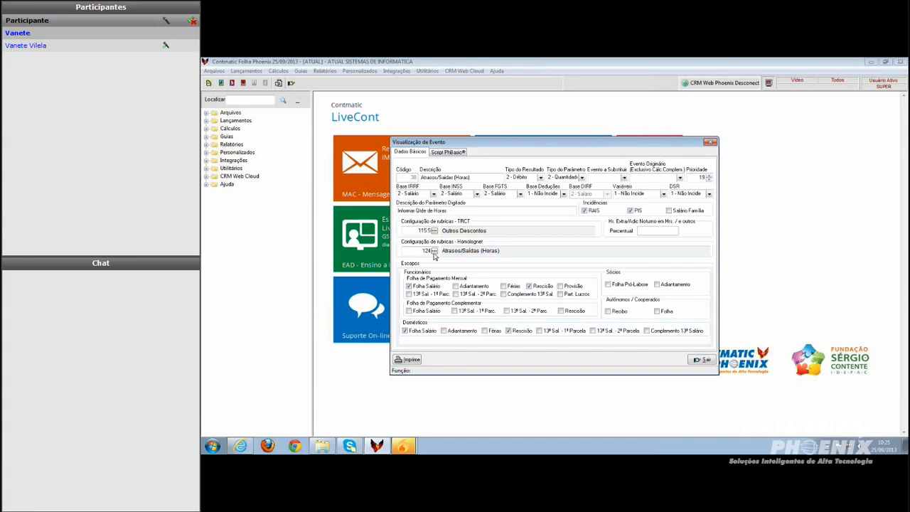
left_click(699, 360)
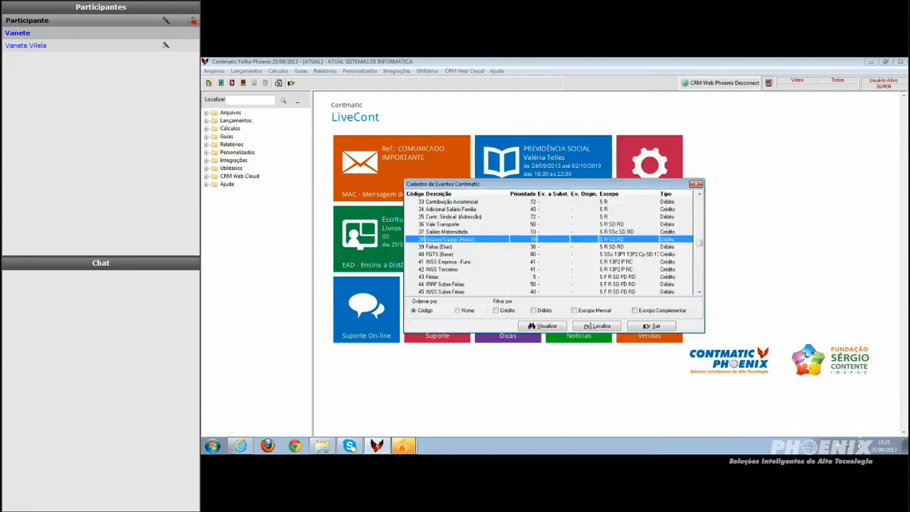
left_click(647, 326)
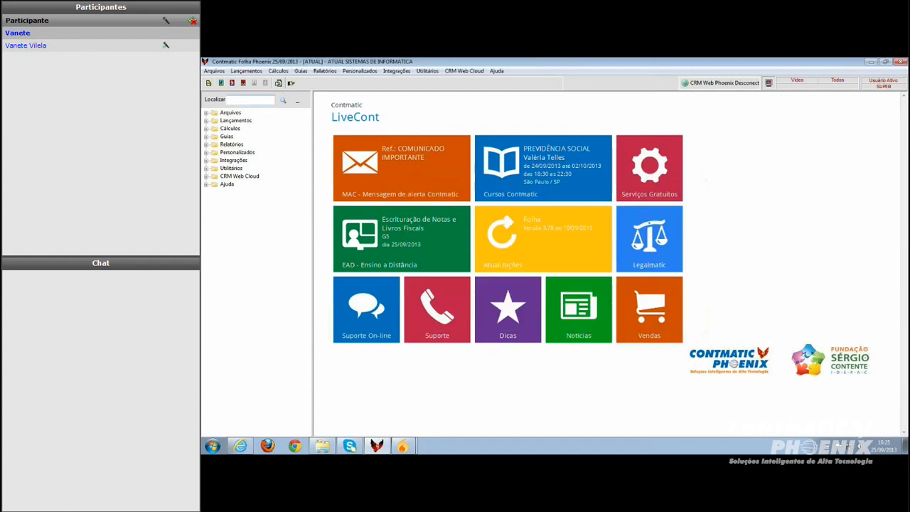
Open the user events list, open the Faltas Não Justificadas event and save it
left_click(214, 71)
mouse_move(225, 165)
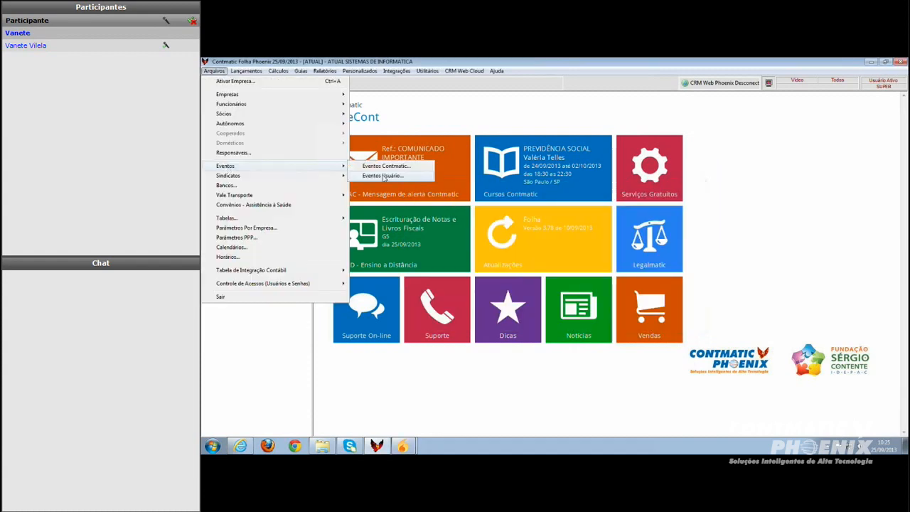
left_click(383, 175)
double_click(447, 209)
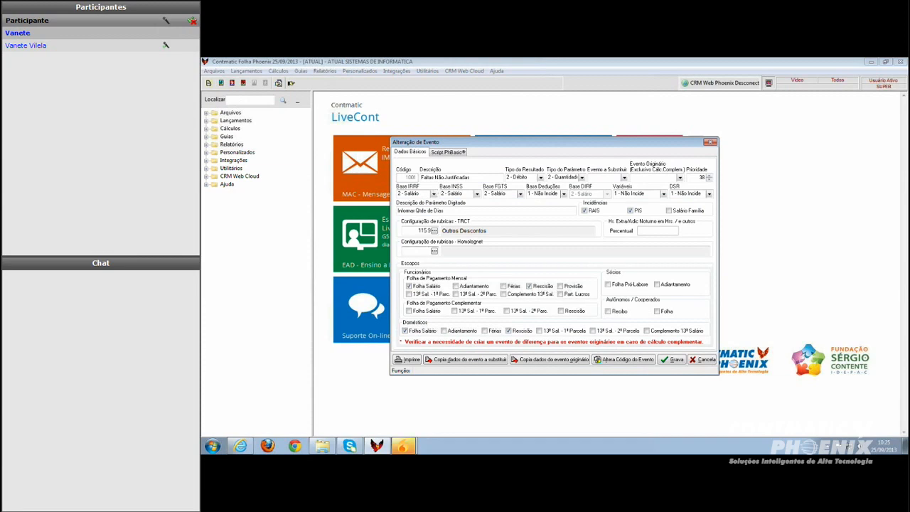
left_click(671, 360)
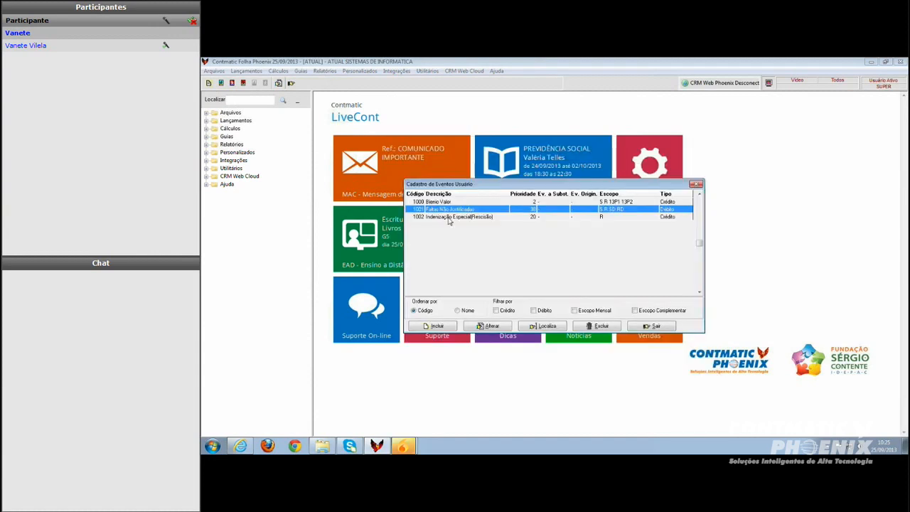
Set the Indenização Especial(Rescisão) event's Homolognet rubric to 500 Indenização Especial, save it and close the user events list
double_click(449, 217)
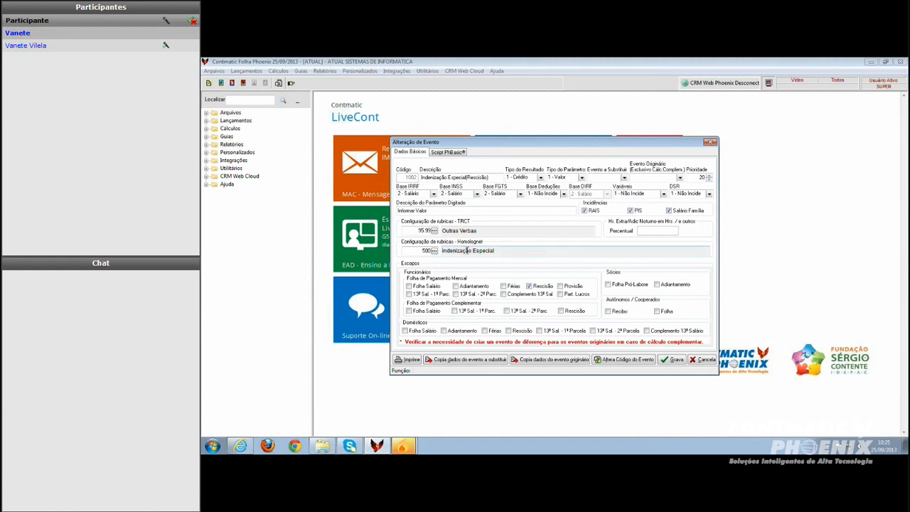
left_click(434, 250)
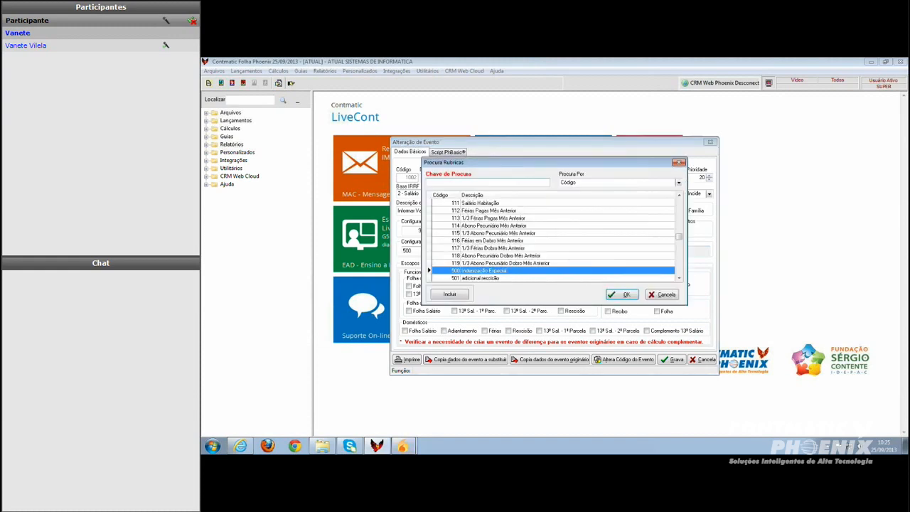
left_click(480, 273)
double_click(480, 274)
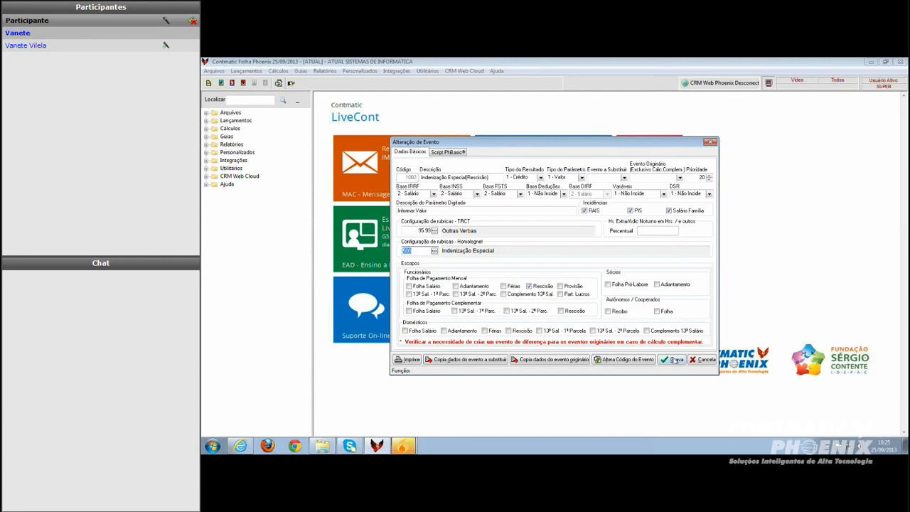
left_click(673, 360)
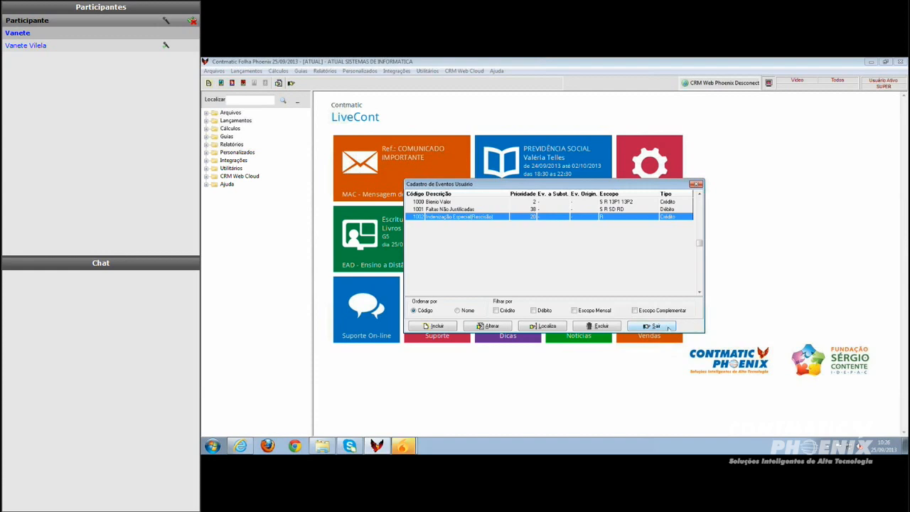
left_click(653, 326)
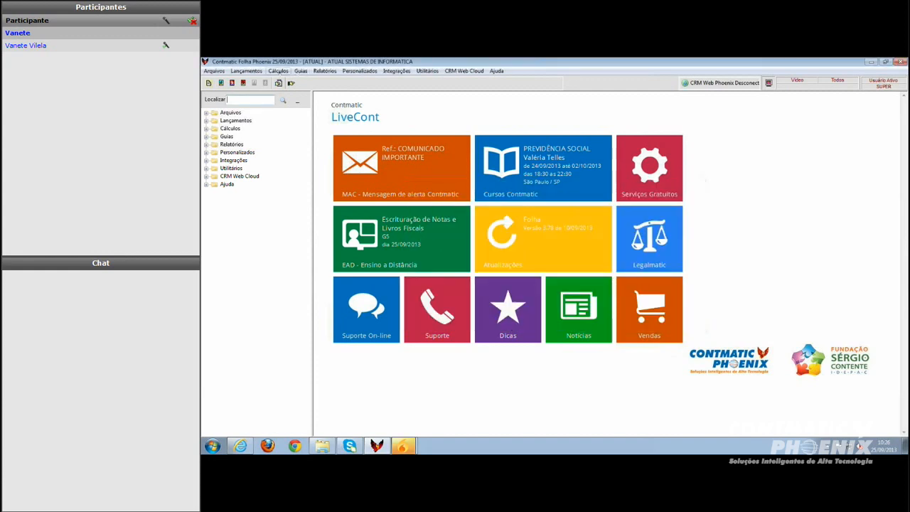
Open the first employee's monthly termination for September 2013 and choose leave code SJ2 - Despedida sem justa causa, pelo empregador
left_click(279, 72)
mouse_move(292, 94)
mouse_move(387, 95)
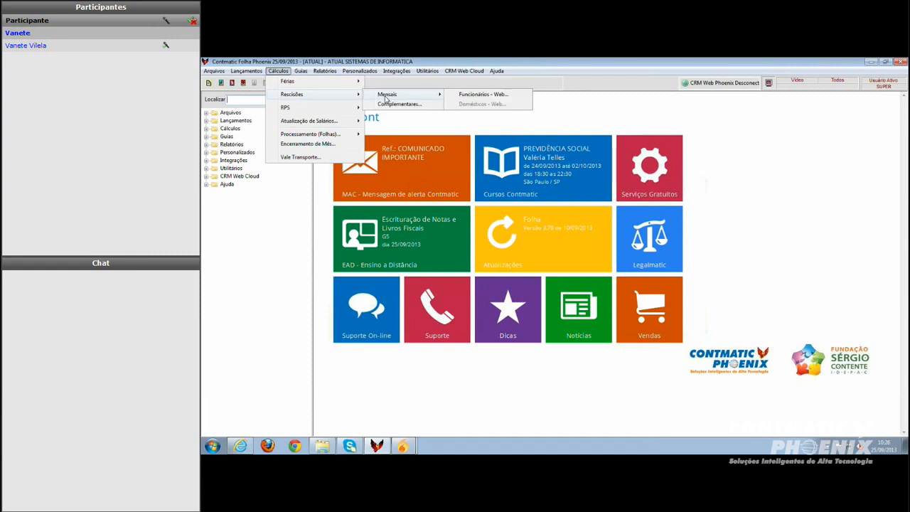
left_click(474, 95)
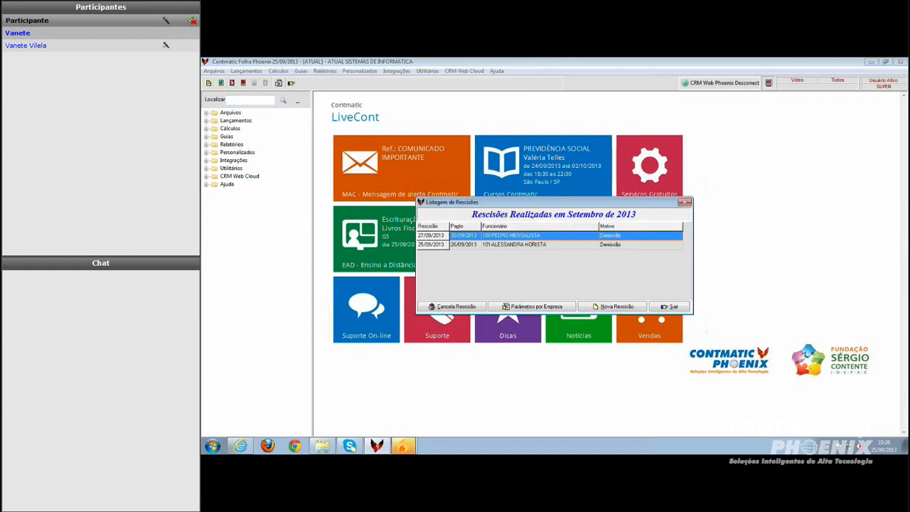
double_click(525, 238)
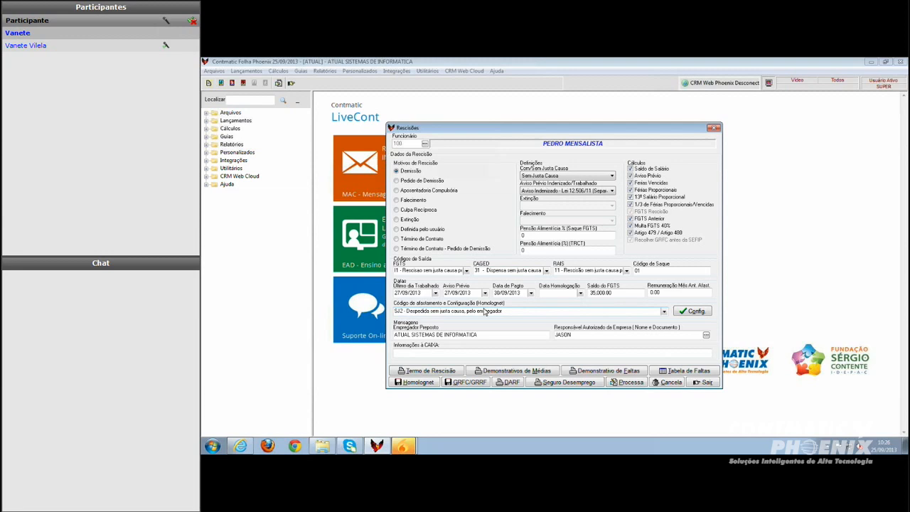
left_click(664, 312)
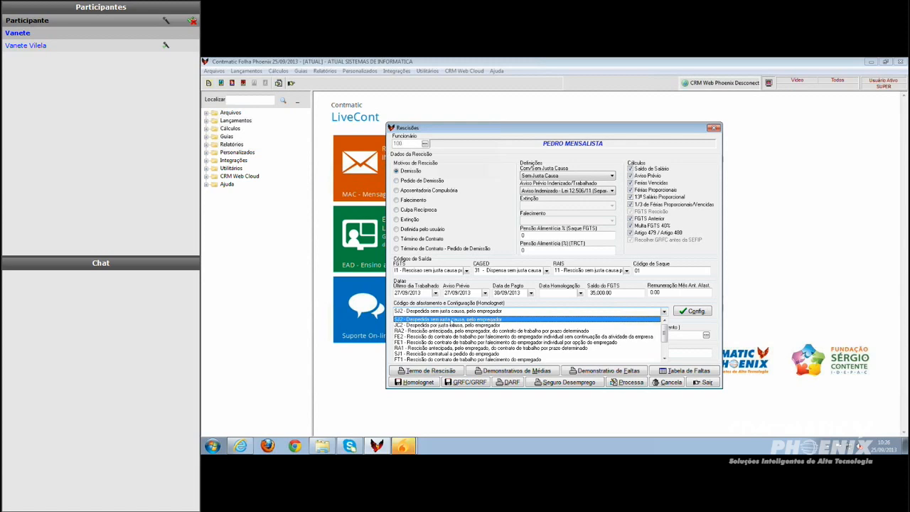
left_click(453, 320)
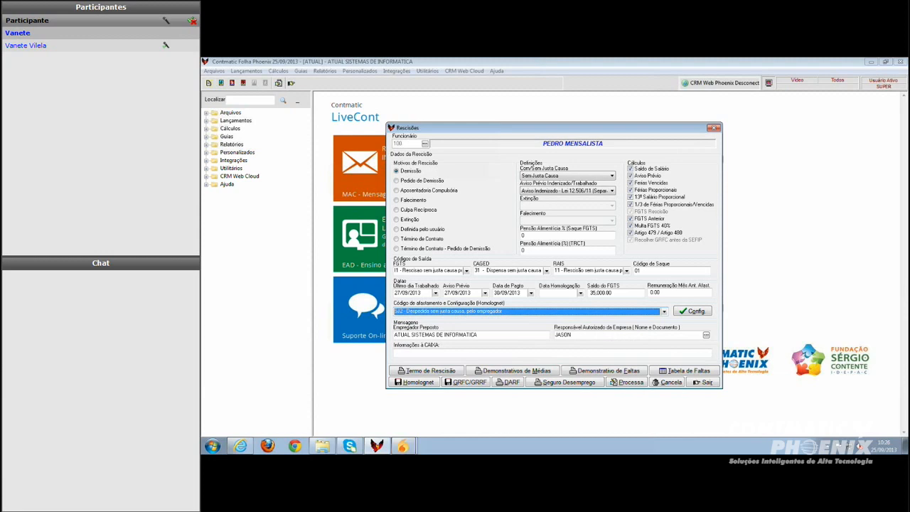
Configure the Homolognet answers: both workday questions Sim, new-job-during-notice Não, dismissal-from-notice Sim, and save
left_click(694, 312)
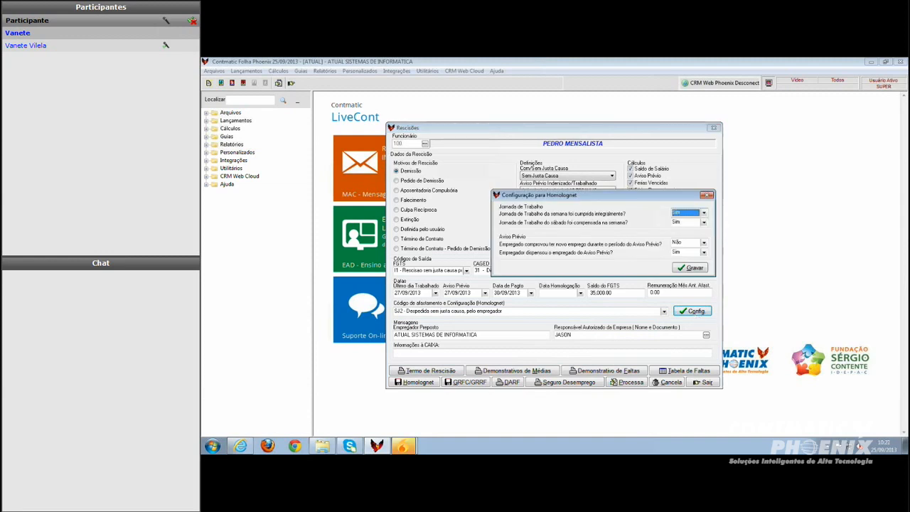
key("Escape")
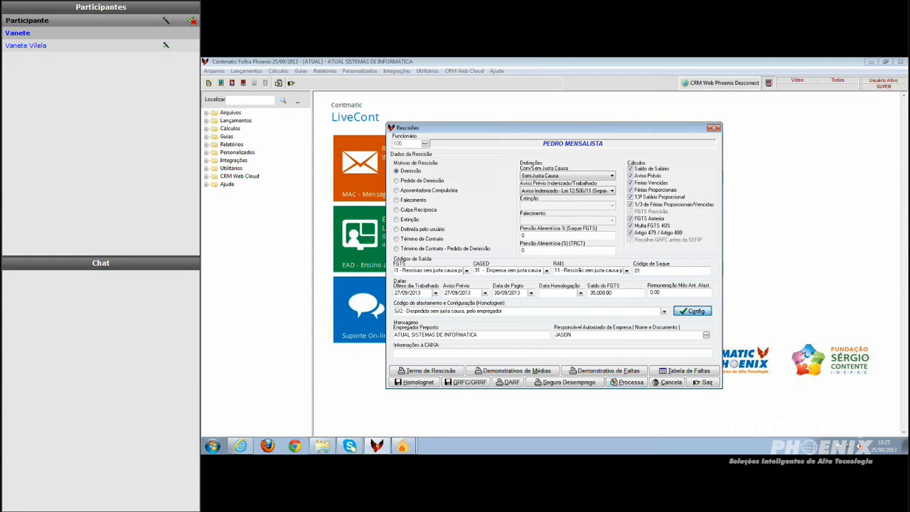
key("Return")
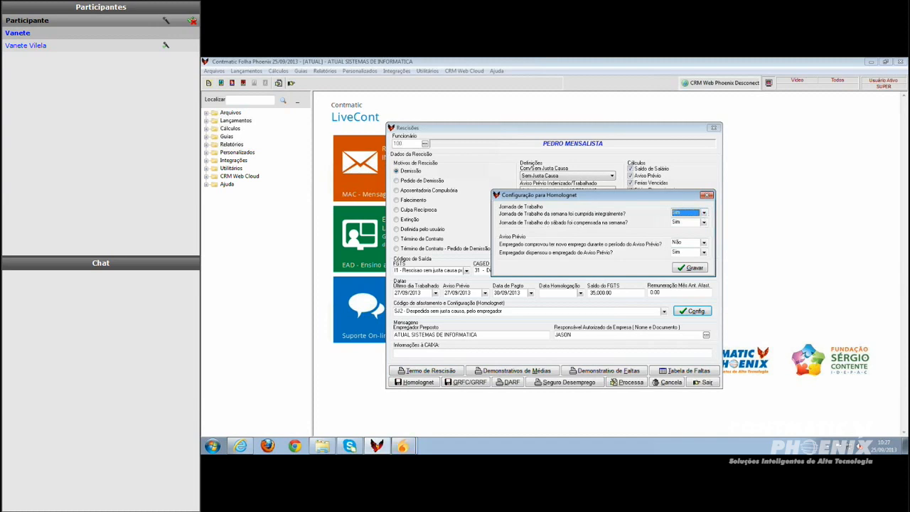
left_click(703, 213)
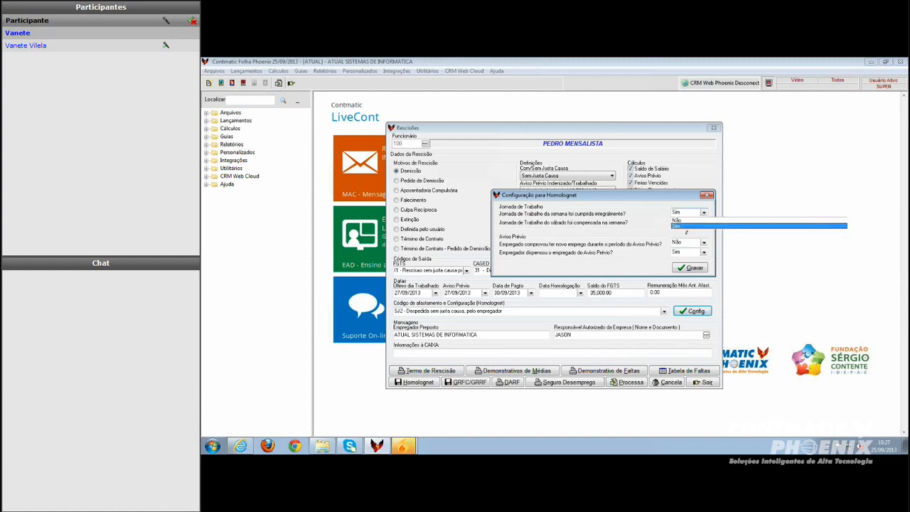
left_click(686, 226)
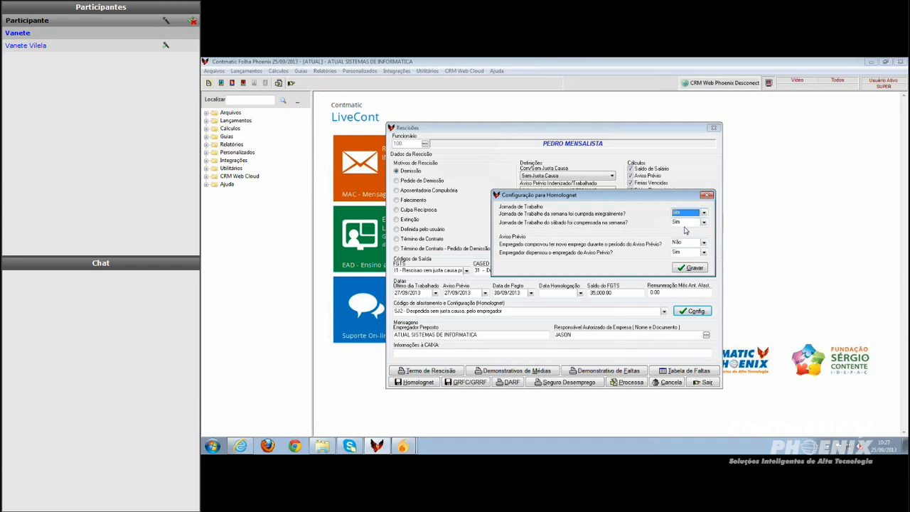
left_click(704, 223)
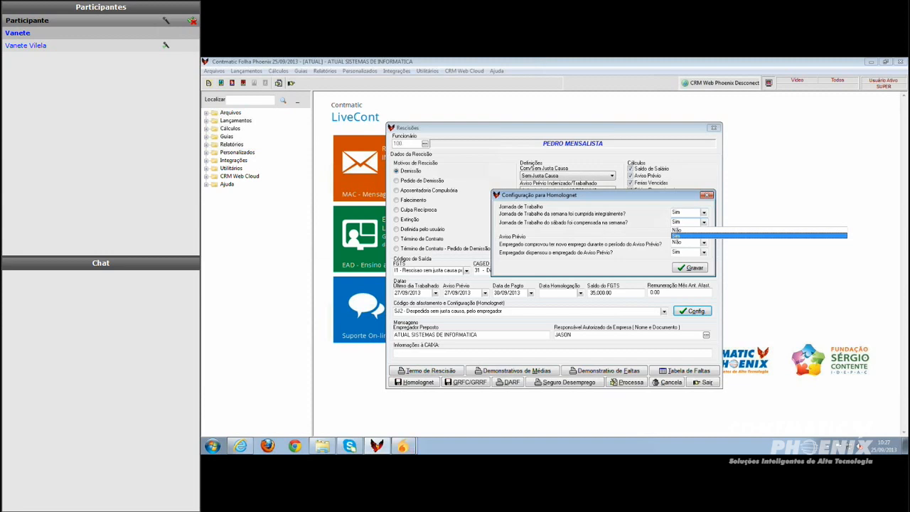
left_click(681, 237)
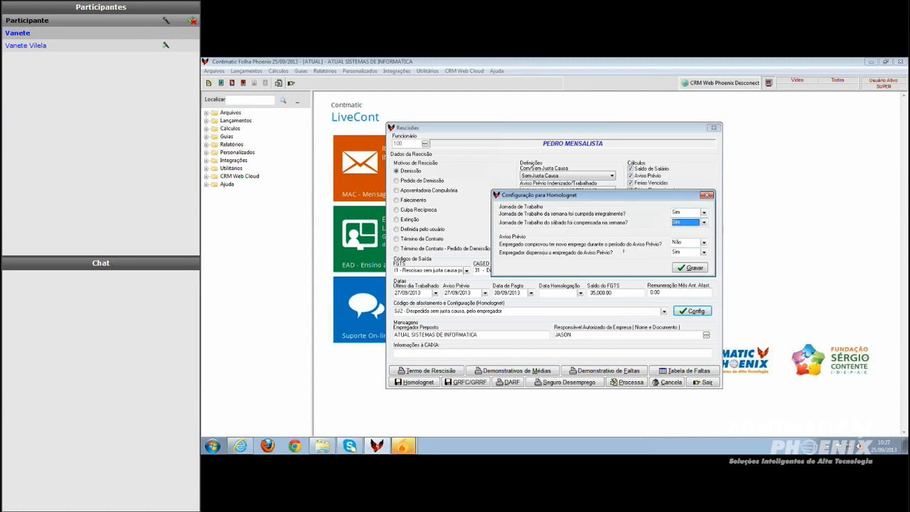
left_click(703, 242)
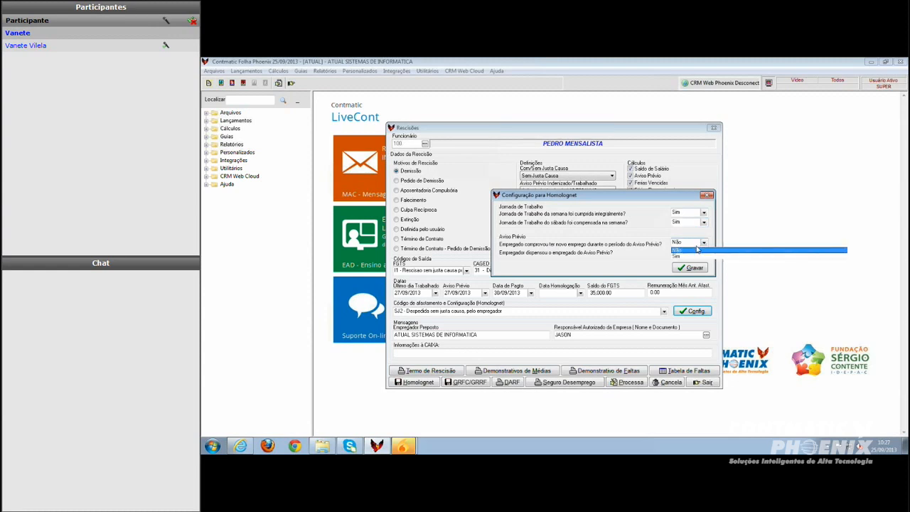
left_click(681, 251)
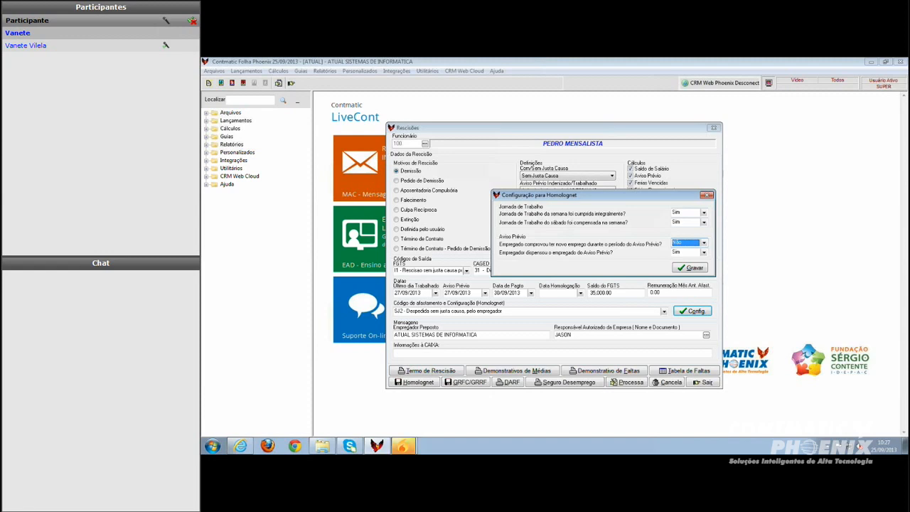
left_click(691, 268)
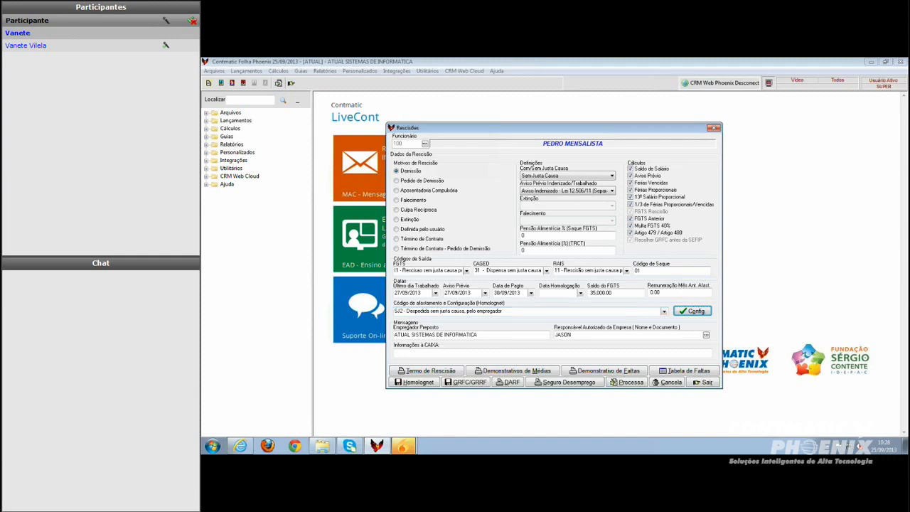
left_click(693, 313)
Export the termination to Homolognet as an XML file at the default path and confirm the processing
left_click(408, 382)
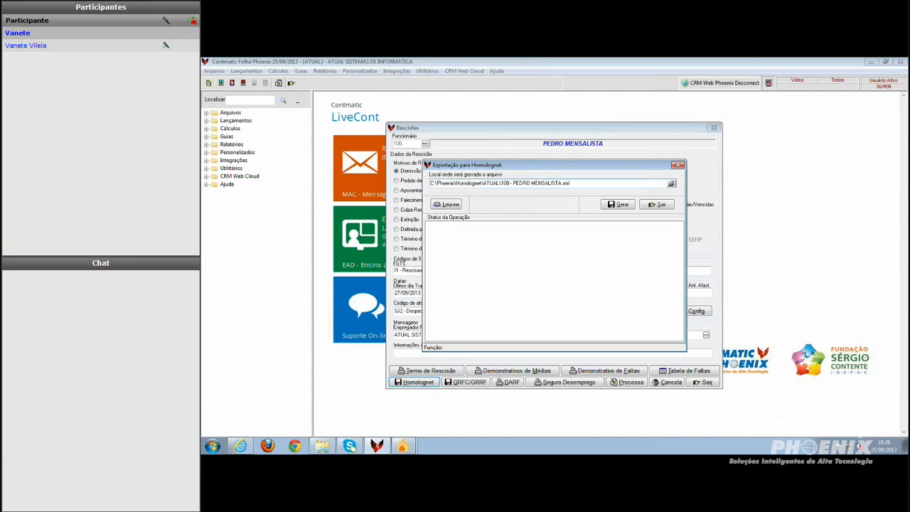
left_click(672, 184)
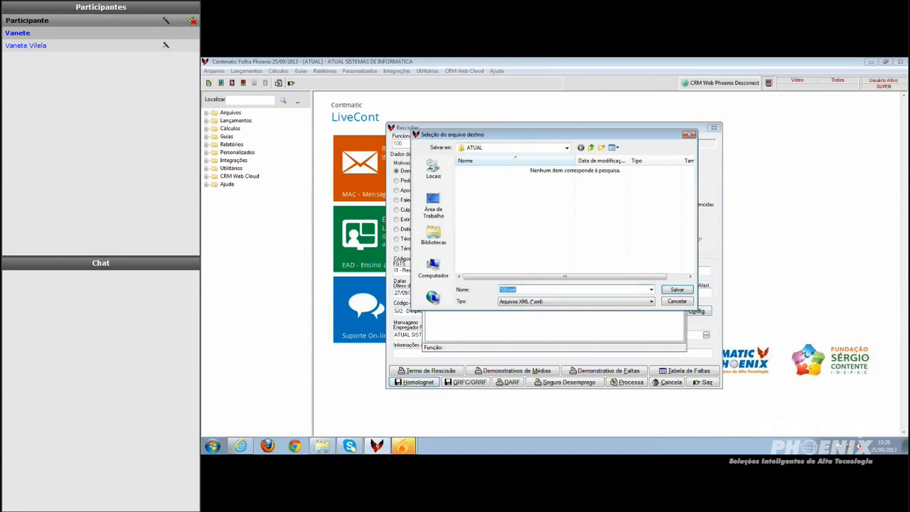
left_click(689, 135)
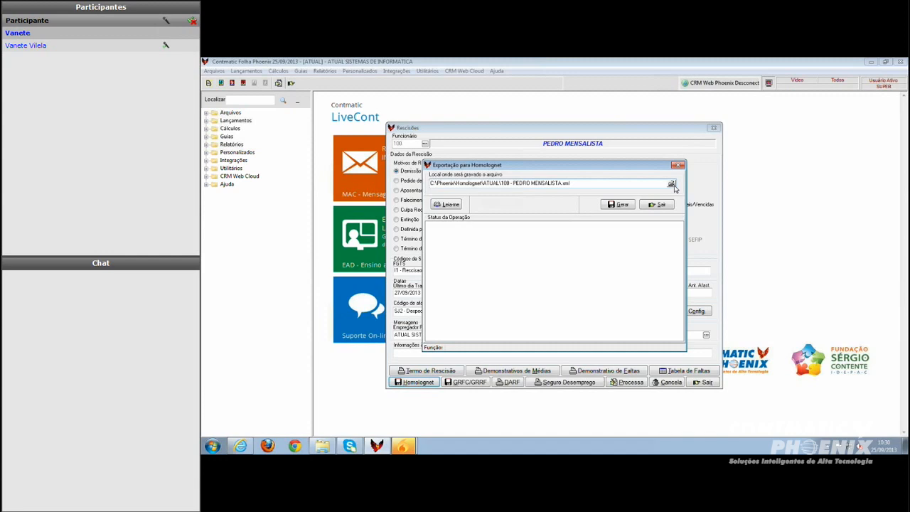
left_click(618, 204)
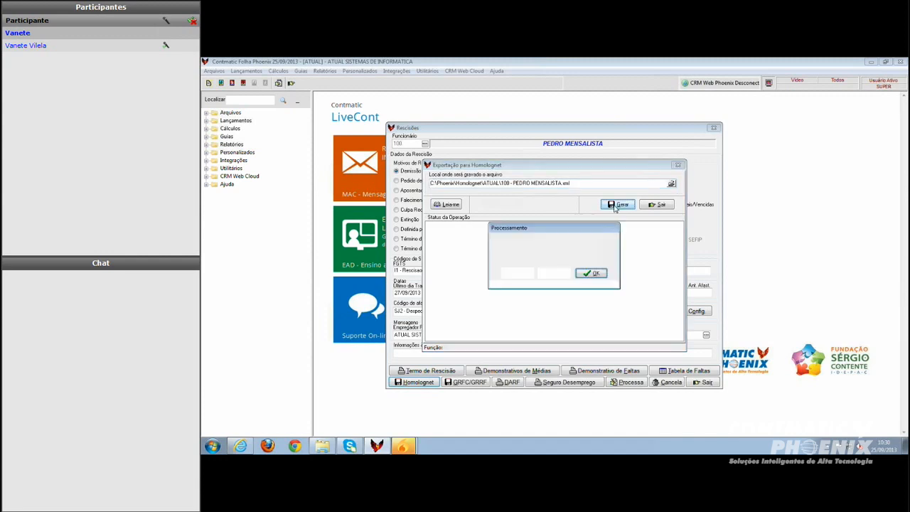
left_click(595, 274)
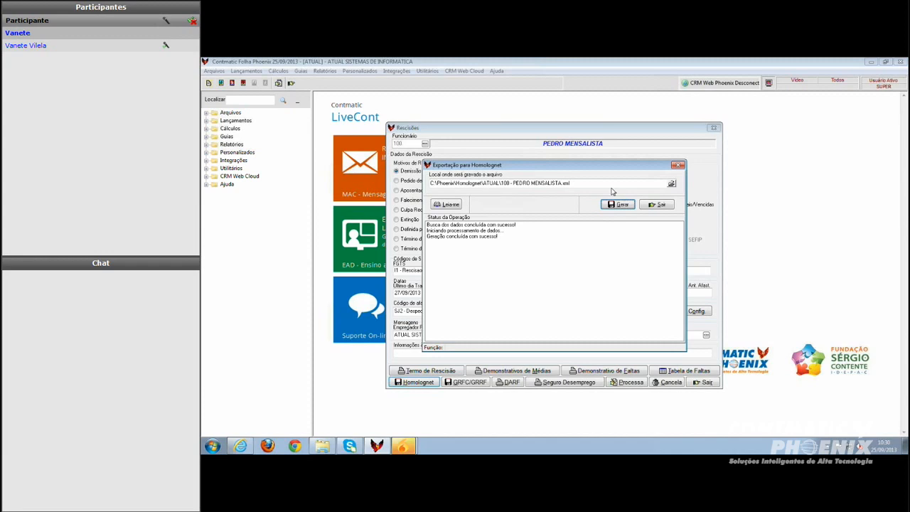
Open the Homolognet export instructions and read through them
left_click(451, 206)
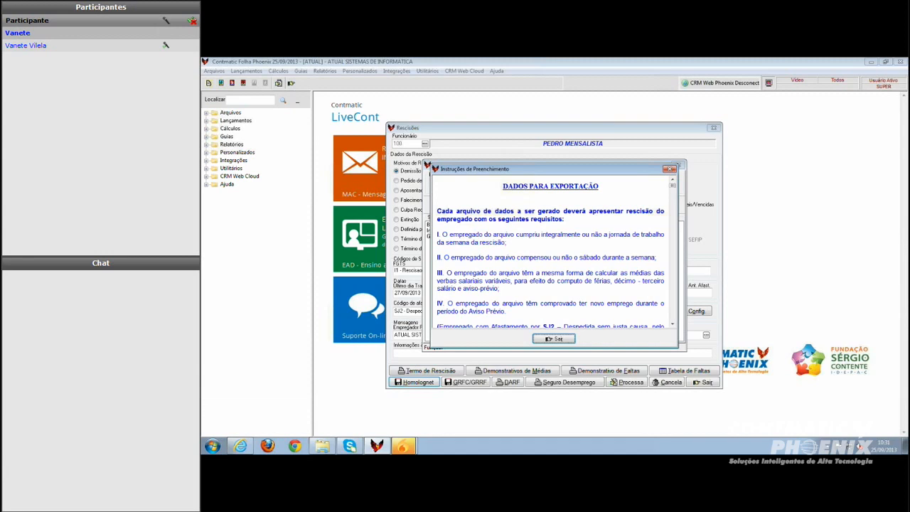
scroll(675, 328, "down", 3)
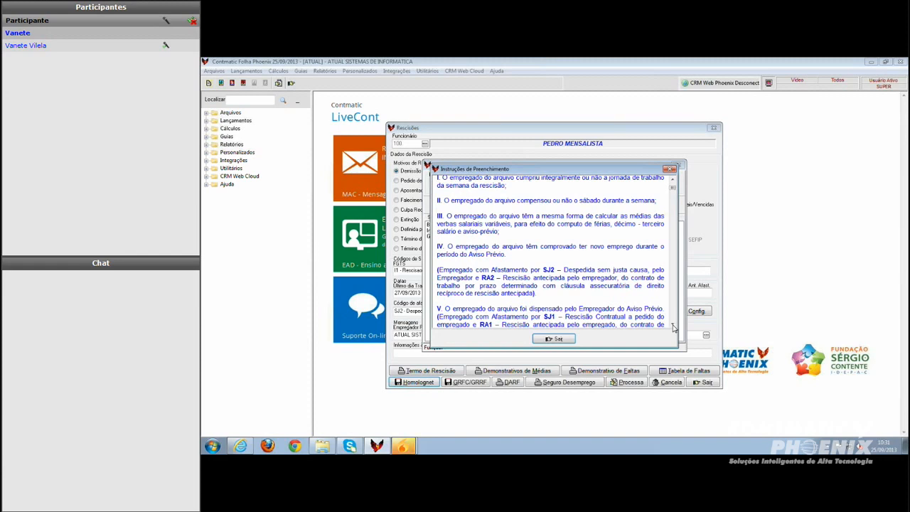
left_click(673, 325)
left_click(673, 325)
left_click(673, 325)
left_click(673, 325)
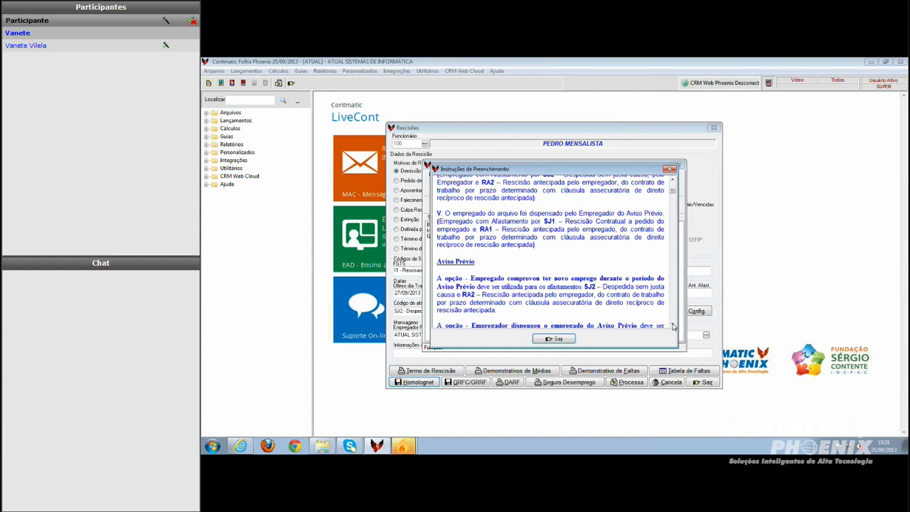
scroll(674, 326, "down", 3)
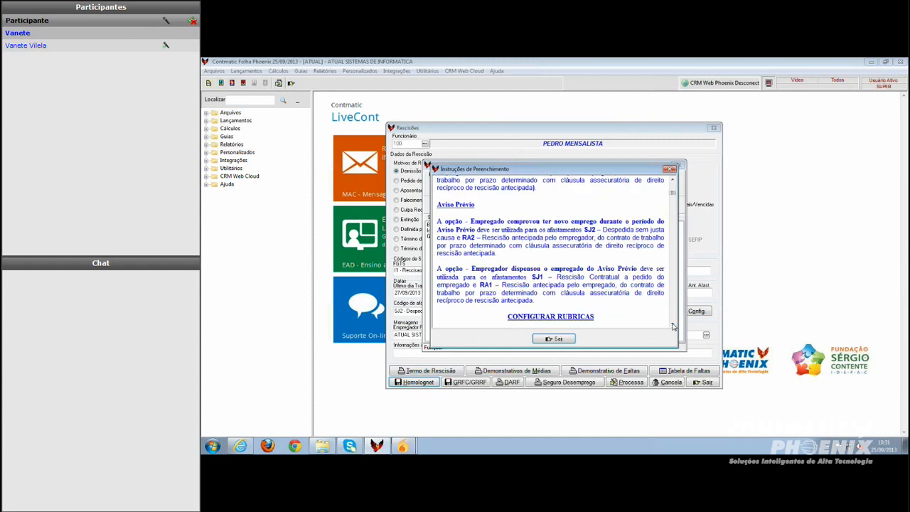
Read through the instructions' rubric table and list of rubrics calculated by Homolognet, then close the export and termination windows
scroll(673, 326, "down", 1)
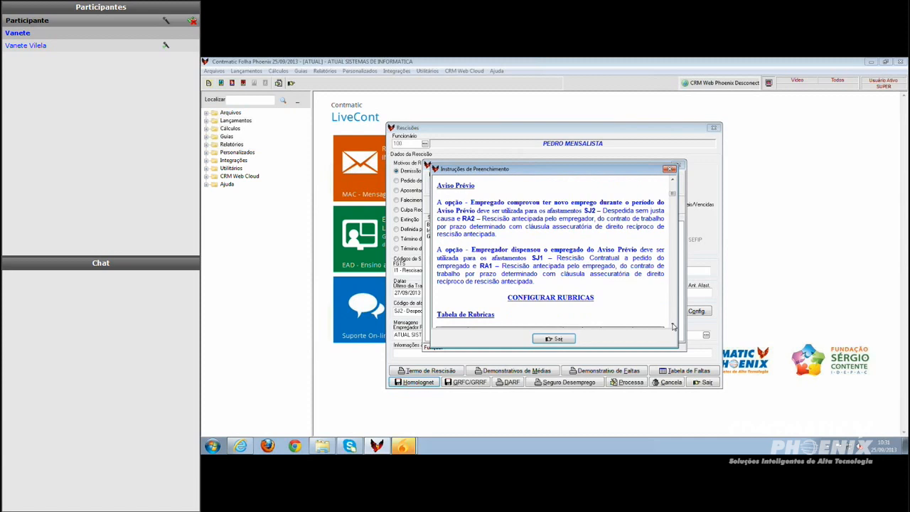
scroll(673, 326, "down", 2)
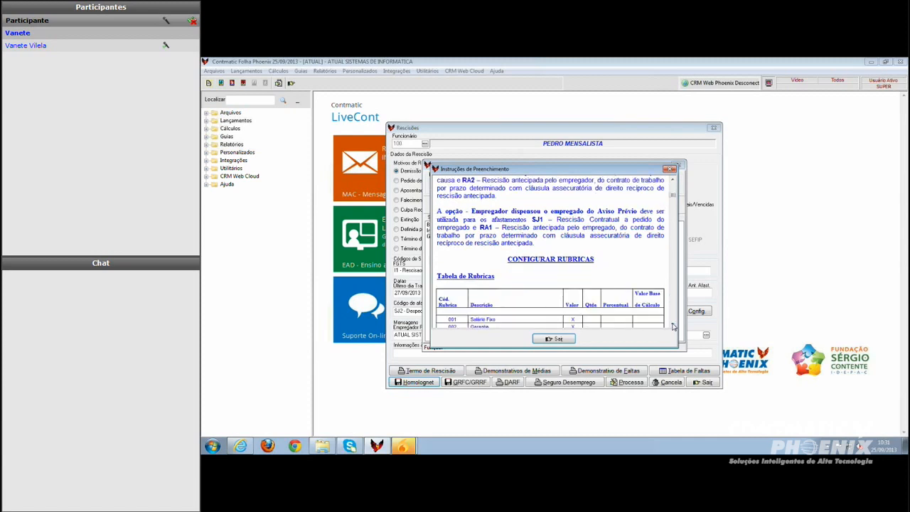
scroll(673, 326, "down", 3)
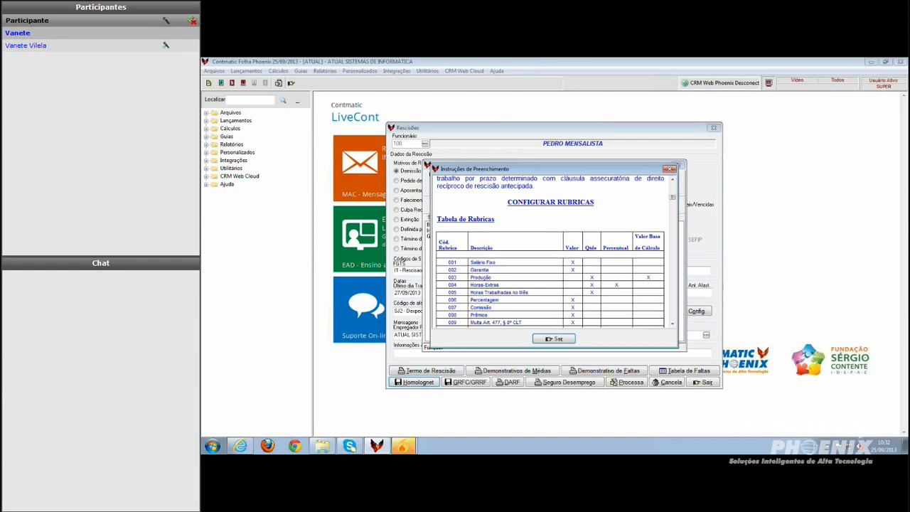
scroll(673, 325, "down", 10)
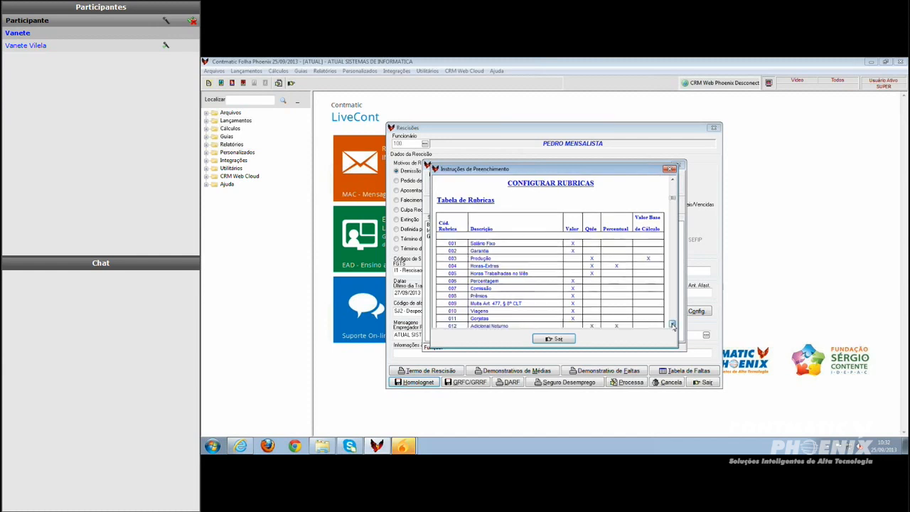
scroll(673, 324, "down", 6)
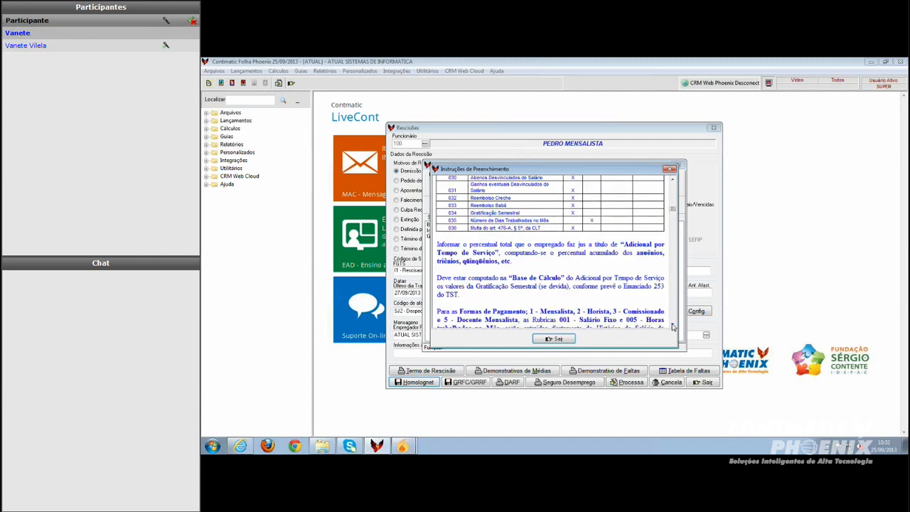
scroll(673, 326, "down", 6)
scroll(673, 326, "down", 1)
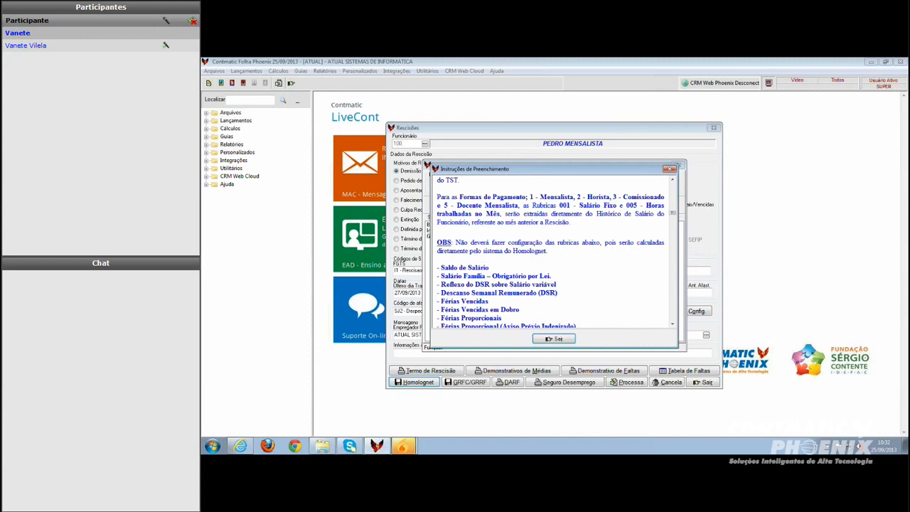
left_click(673, 326)
left_click(673, 326)
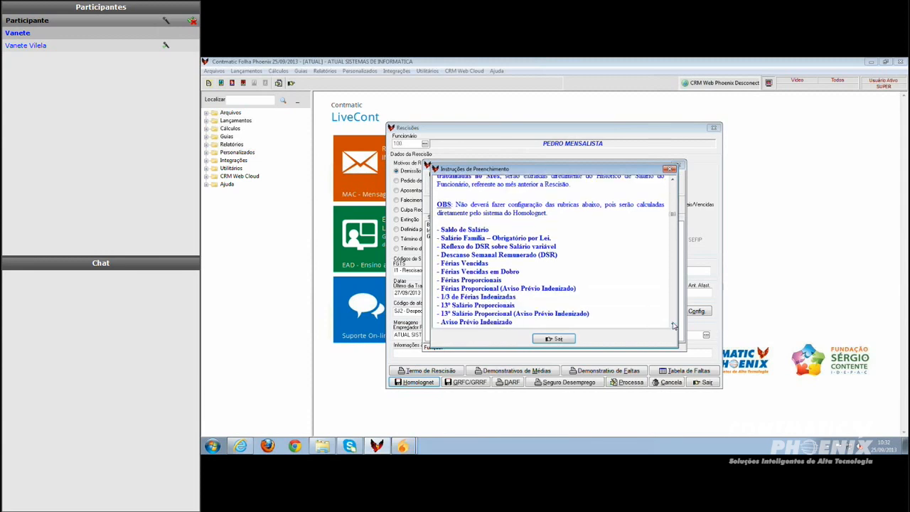
scroll(675, 326, "down", 2)
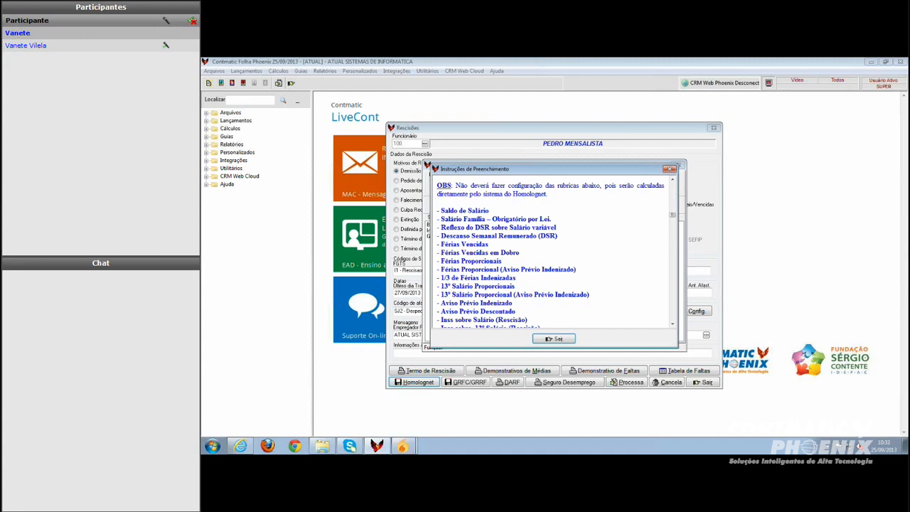
scroll(672, 324, "down", 3)
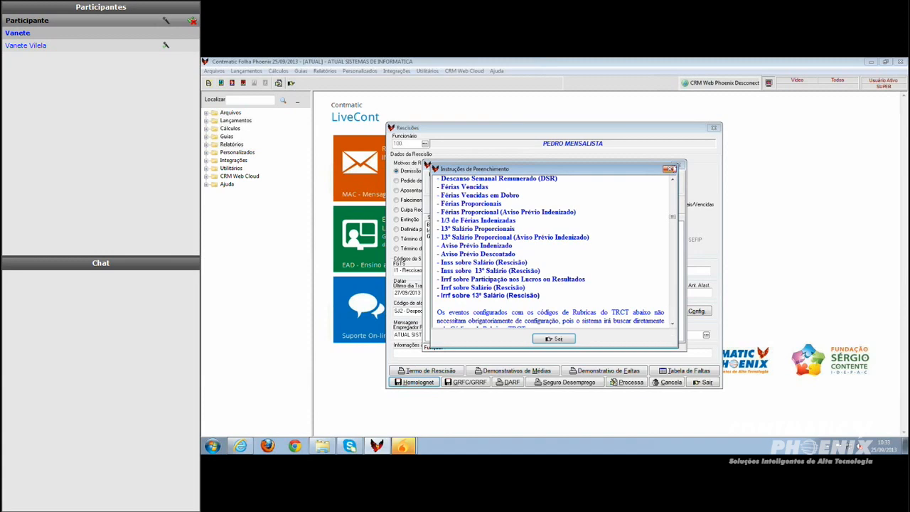
scroll(558, 251, "up", 3)
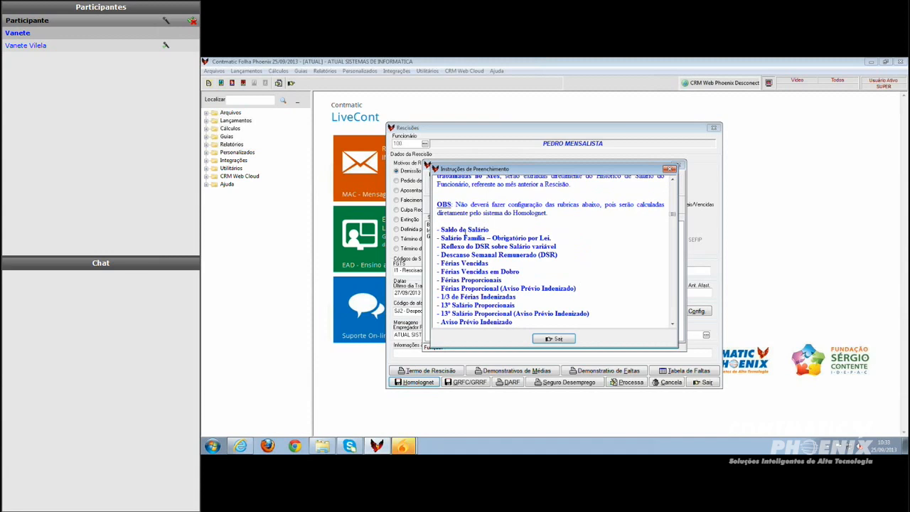
left_click(556, 339)
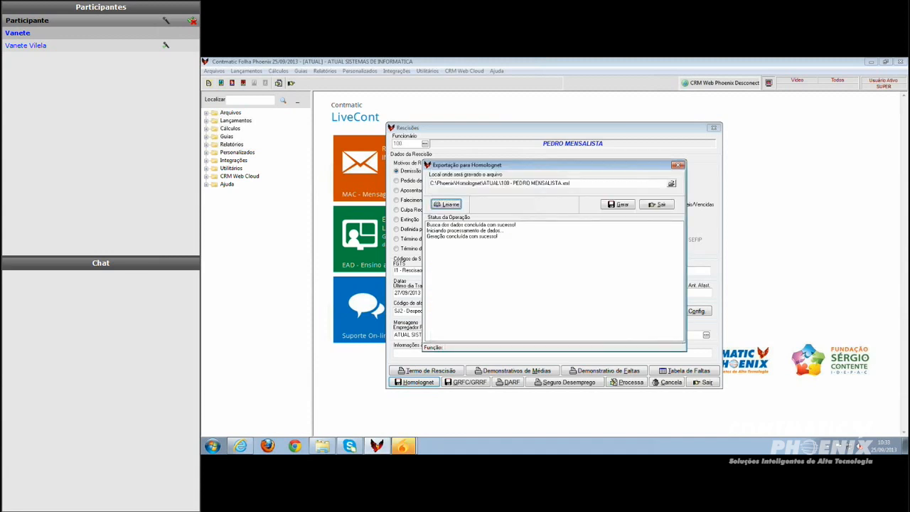
left_click(658, 205)
left_click(703, 383)
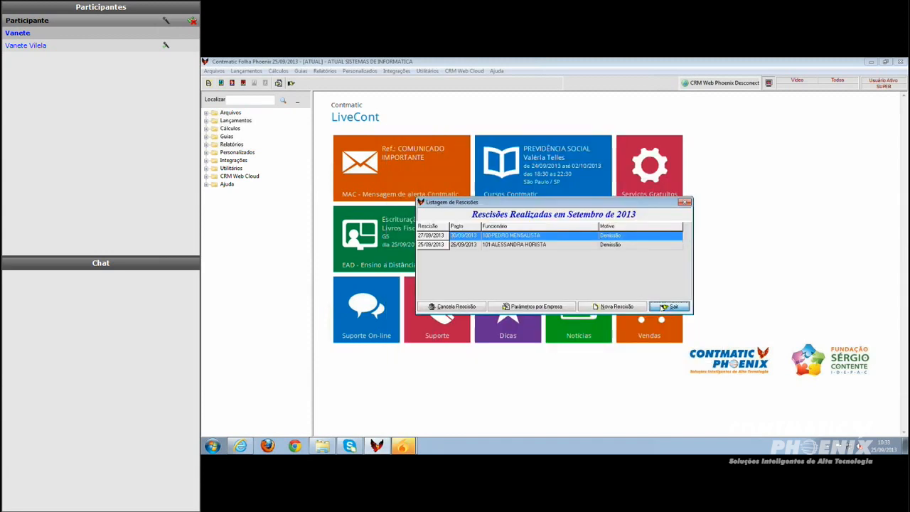
left_click(664, 307)
Inspect the rubric configuration of events 57 Saldo de Salário and 61 Férias Proporcionais in the events register
left_click(214, 71)
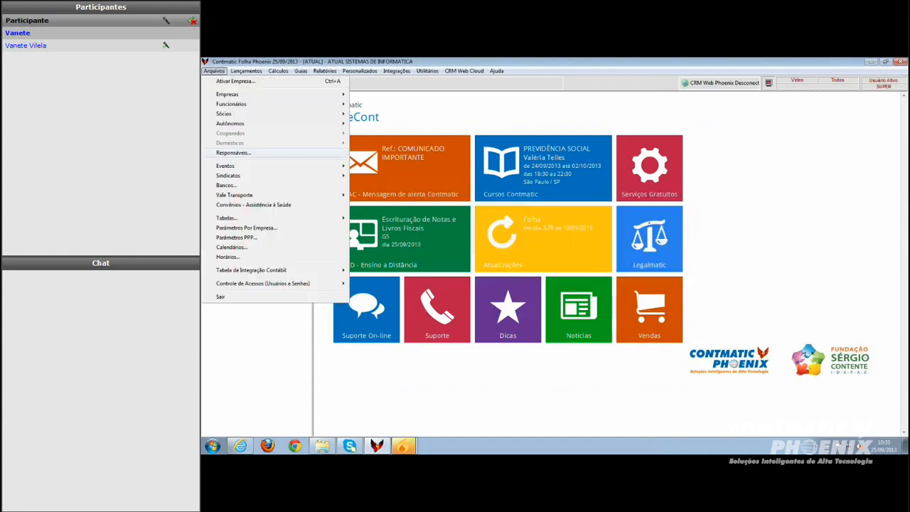
mouse_move(245, 167)
left_click(360, 168)
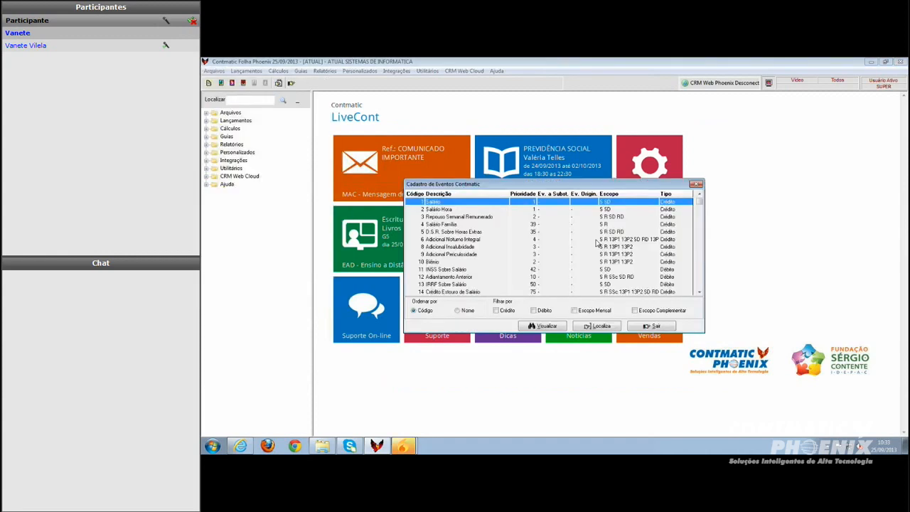
left_click(596, 326)
type("57")
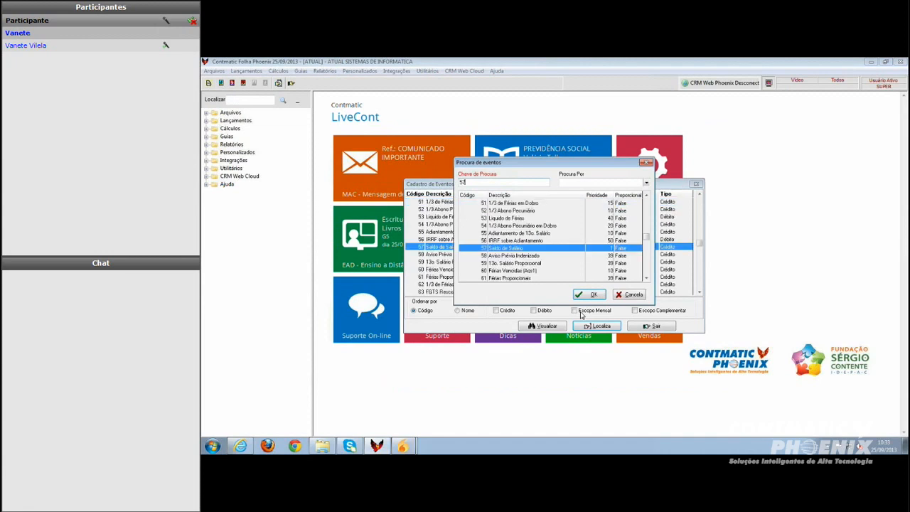
left_click(589, 294)
double_click(486, 247)
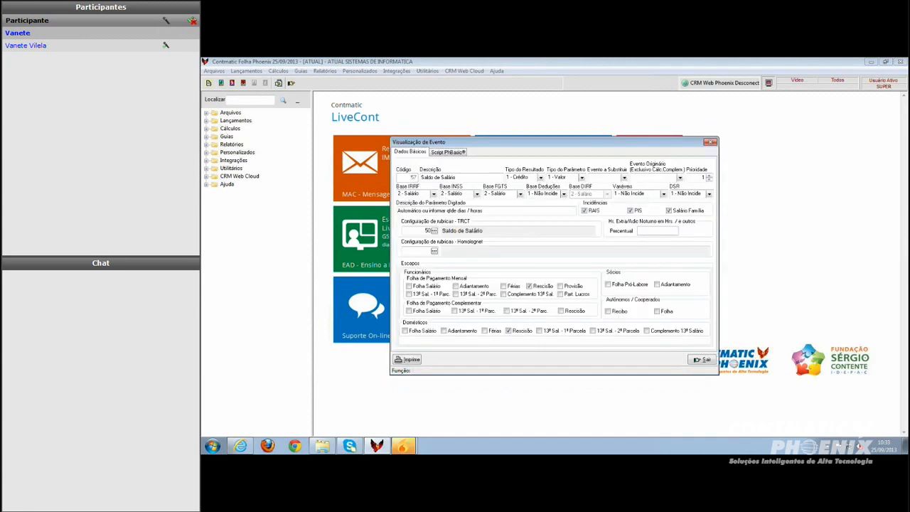
left_click(701, 360)
left_click(449, 277)
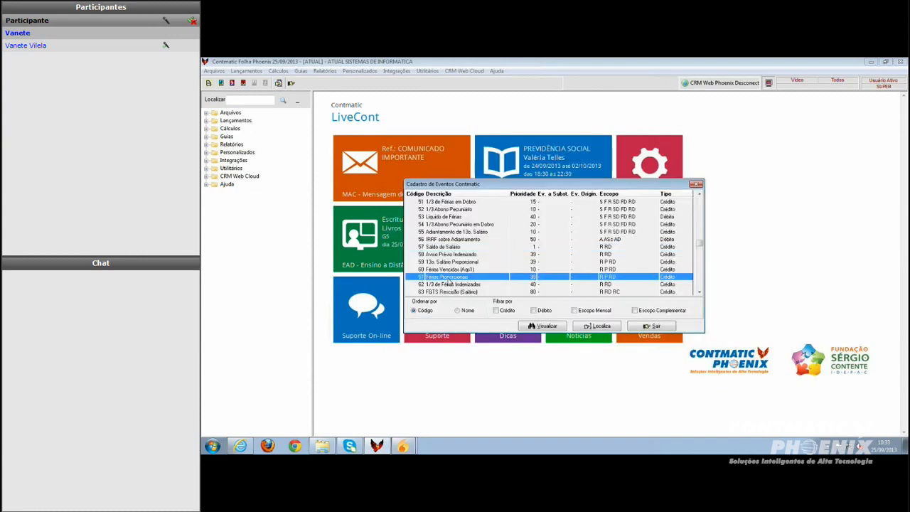
double_click(449, 277)
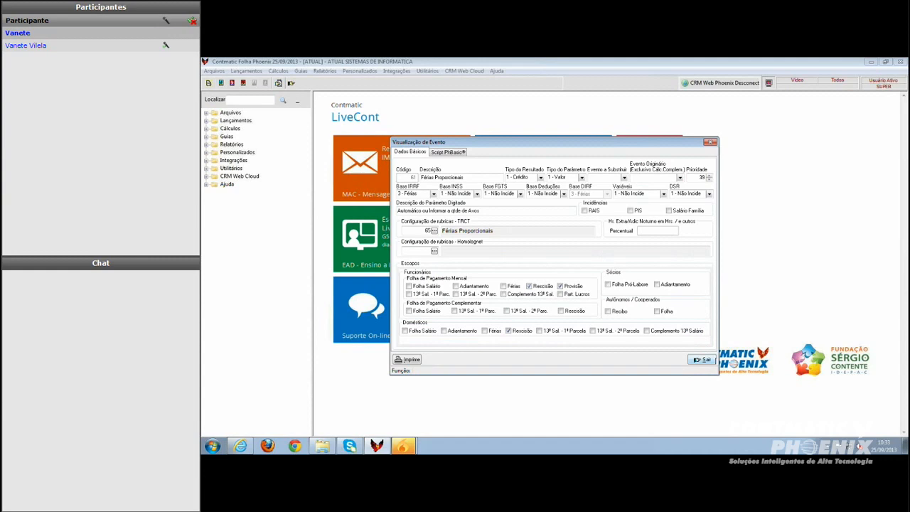
left_click(702, 360)
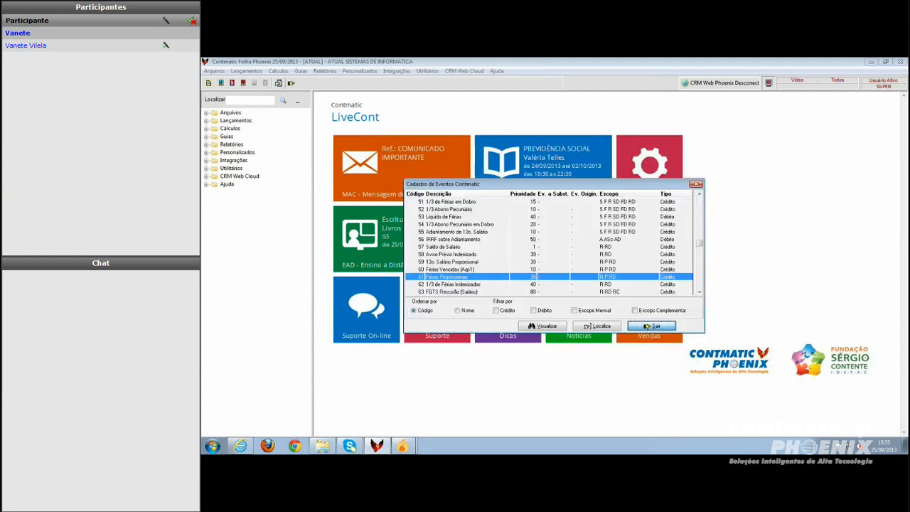
left_click(651, 325)
Reopen the first September 2013 monthly termination and open its Homolognet export instructions
left_click(278, 71)
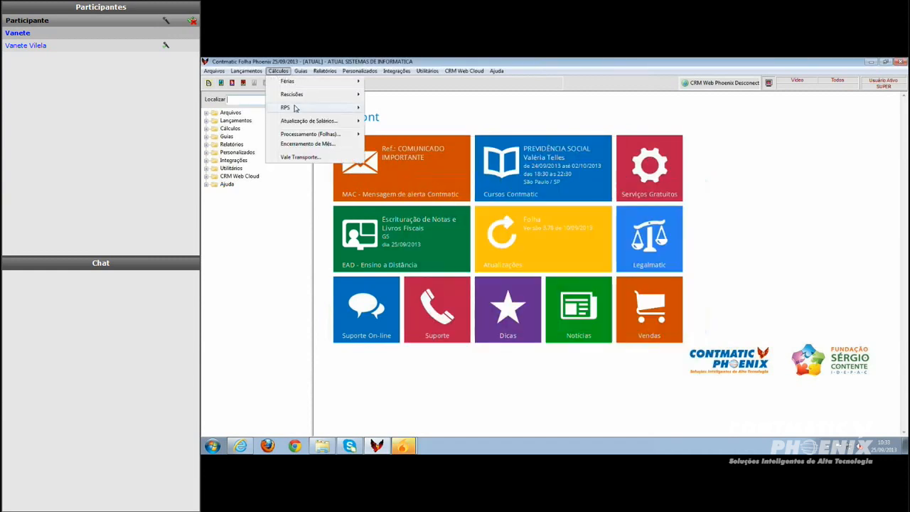
mouse_move(305, 95)
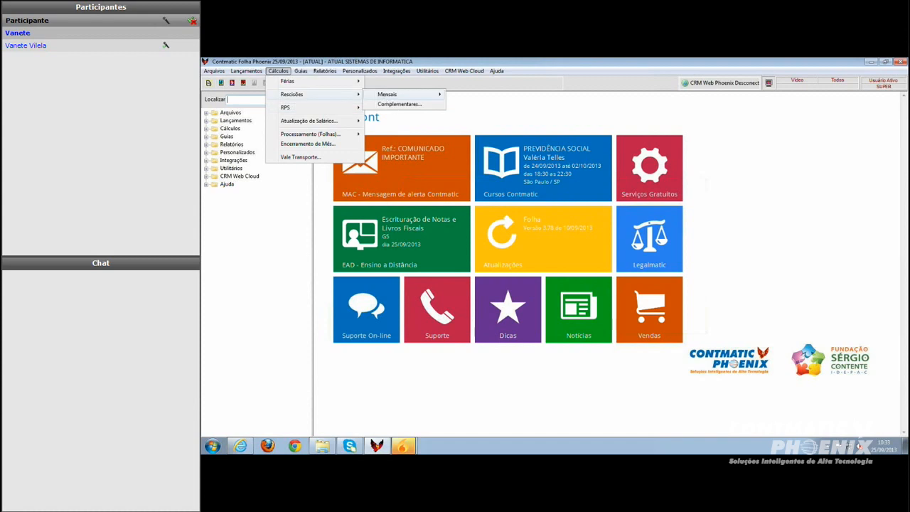
mouse_move(420, 94)
left_click(481, 94)
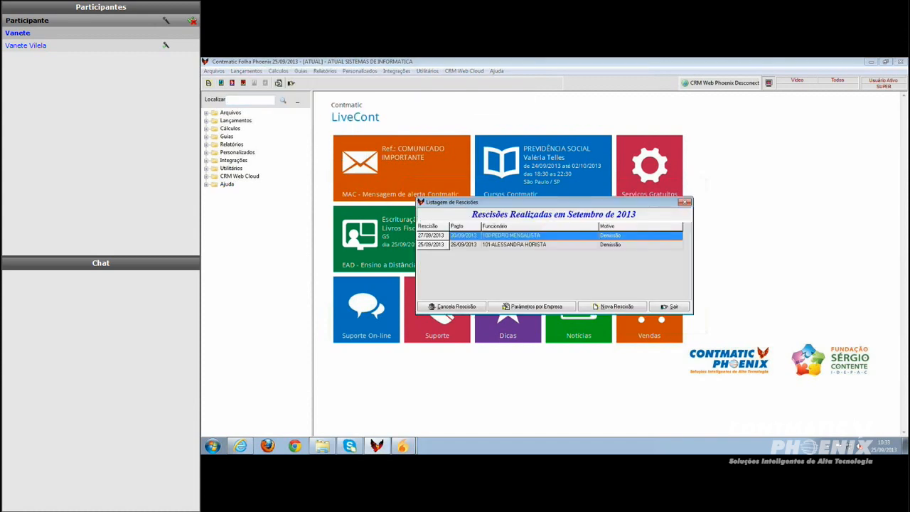
double_click(503, 238)
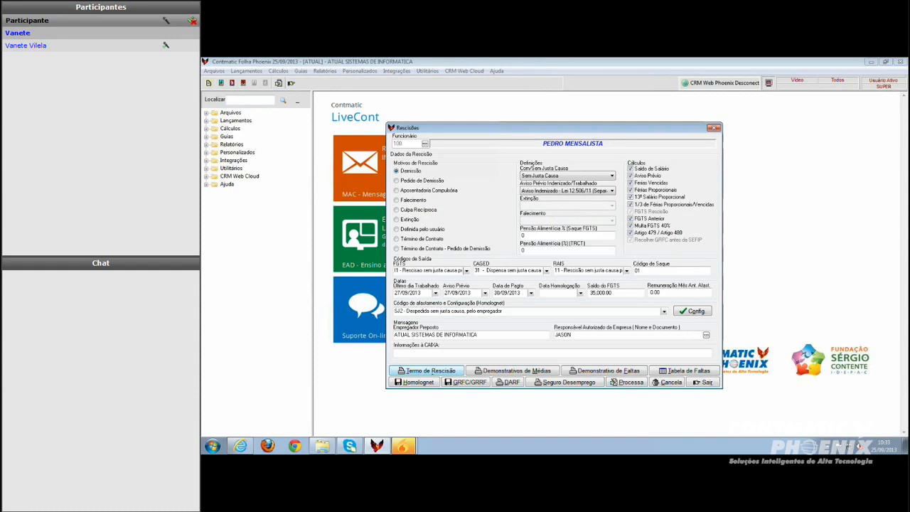
left_click(420, 383)
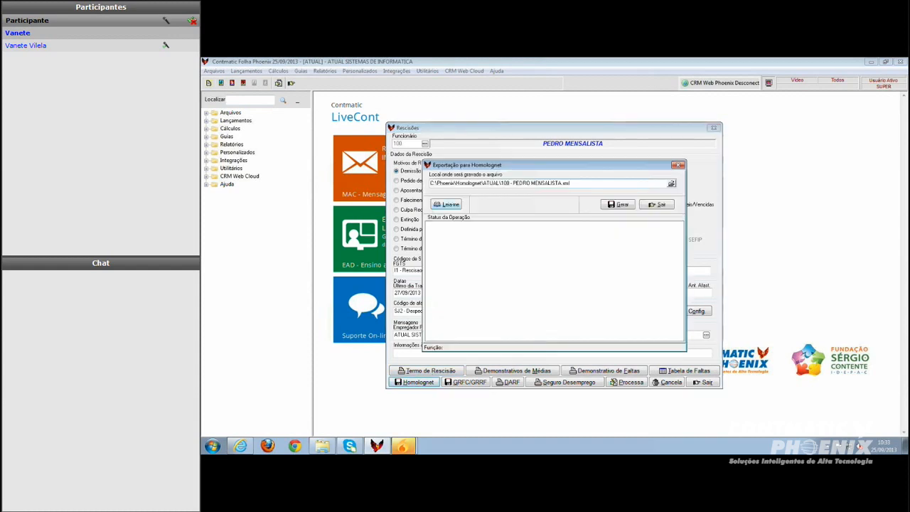
left_click(446, 204)
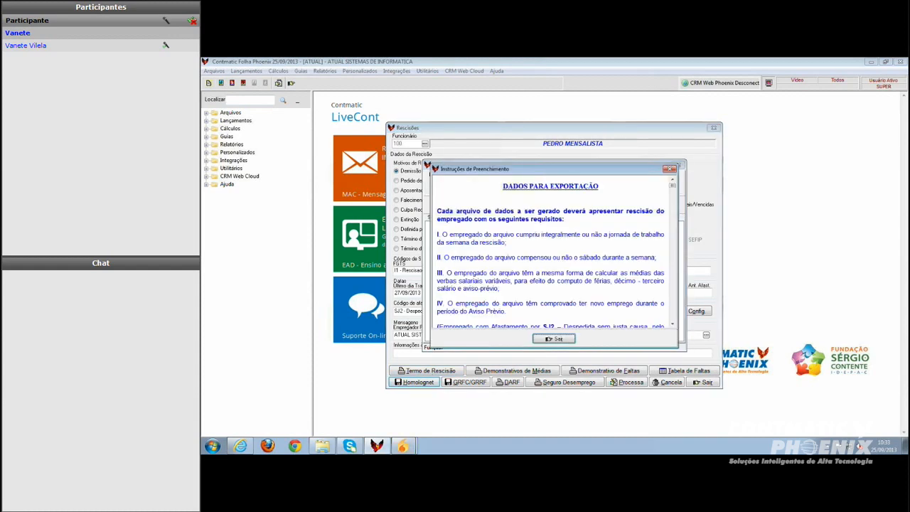
Scroll through the instructions to the TRCT-coded rubrics that need no configuration
left_click(673, 324)
left_click(673, 325)
left_click(673, 324)
left_click(672, 324)
left_click(673, 324)
left_click(673, 324)
left_click(673, 325)
left_click(673, 325)
left_click(673, 325)
left_click(673, 324)
left_click(673, 324)
left_click(673, 324)
left_click(673, 324)
left_click(673, 325)
left_click(672, 324)
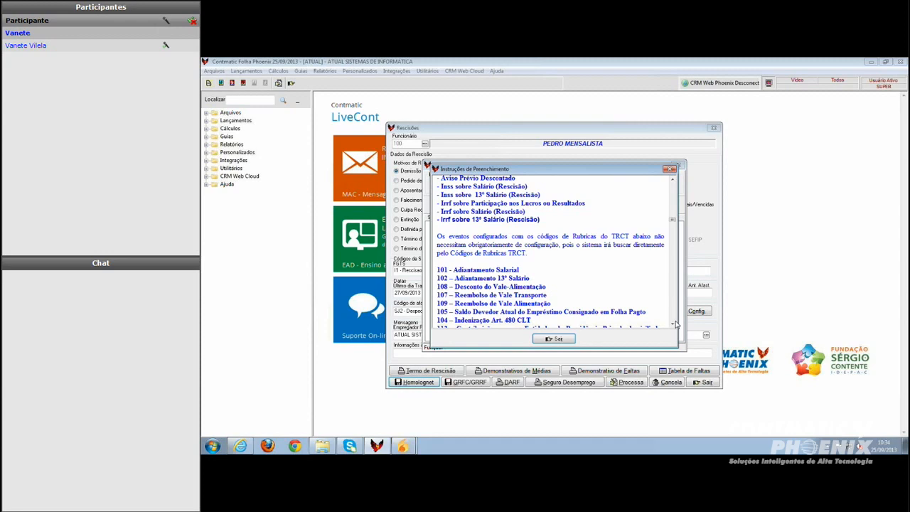
left_click(673, 324)
left_click(673, 324)
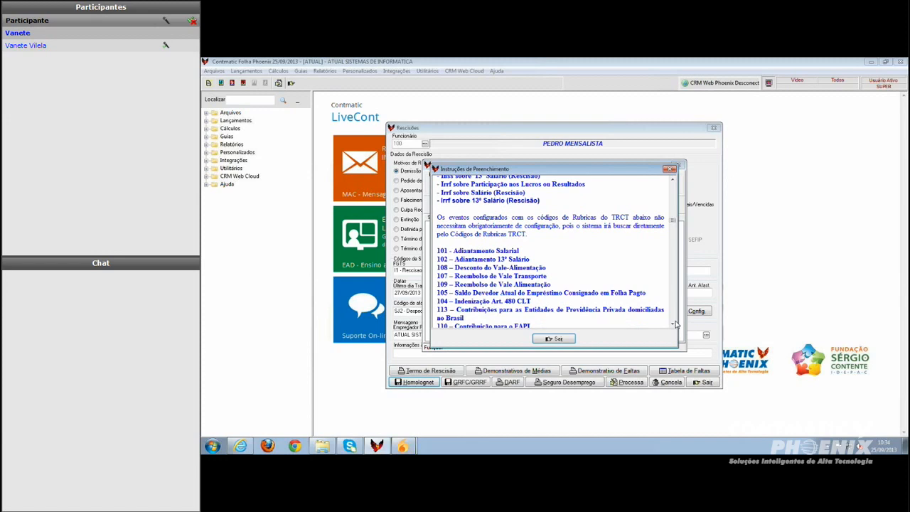
scroll(675, 325, "down", 3)
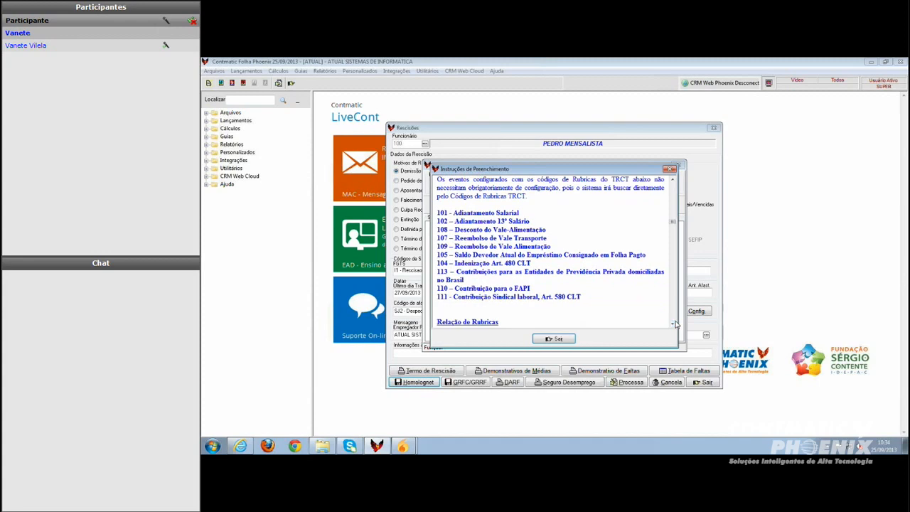
left_click(673, 325)
left_click(673, 324)
left_click(673, 324)
left_click(673, 324)
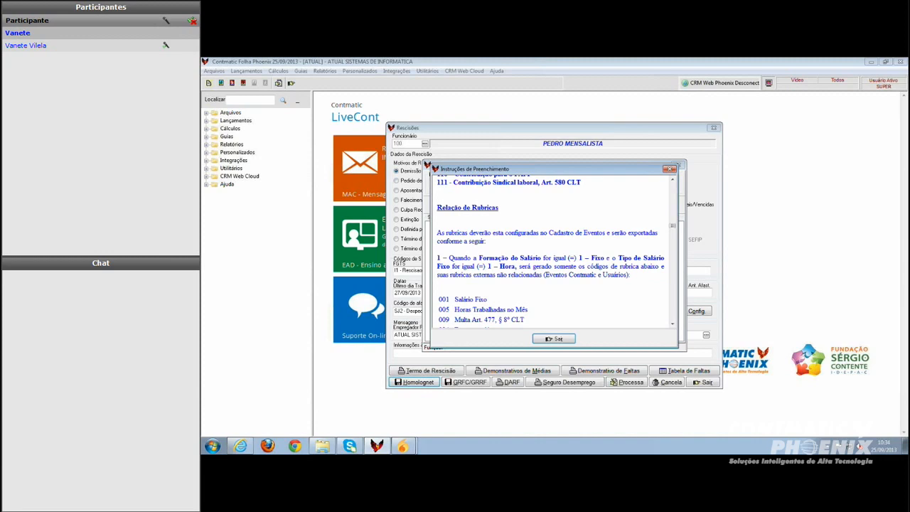
Read the instructions' rubric relation by salary formation and salary type
left_click(674, 183)
left_click(675, 183)
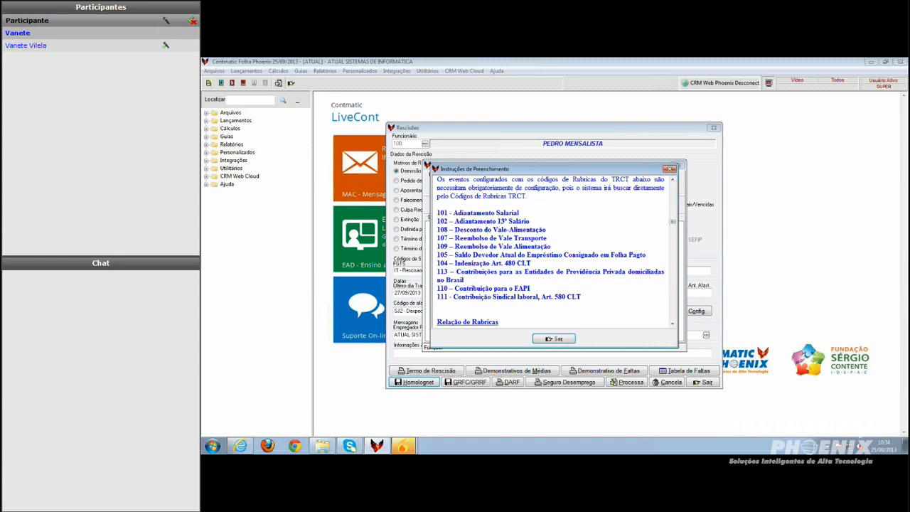
scroll(674, 325, "down", 3)
scroll(673, 325, "down", 4)
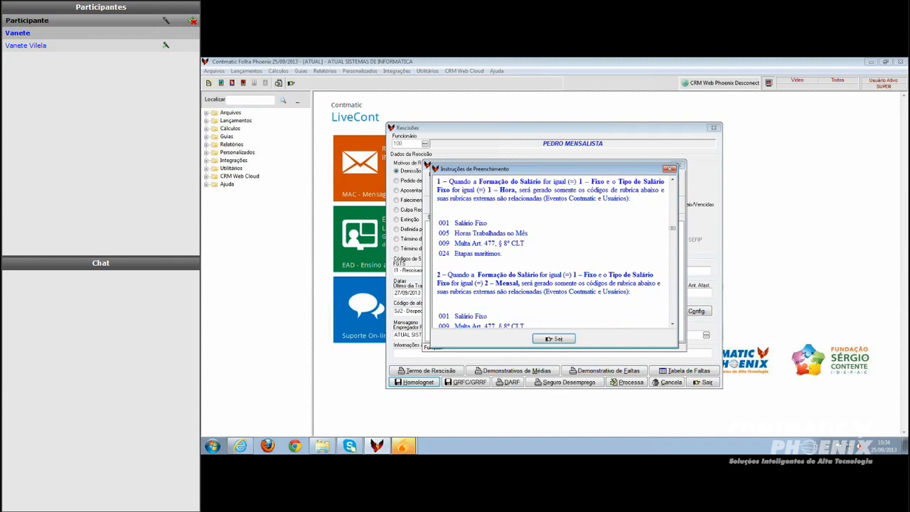
left_click(672, 180)
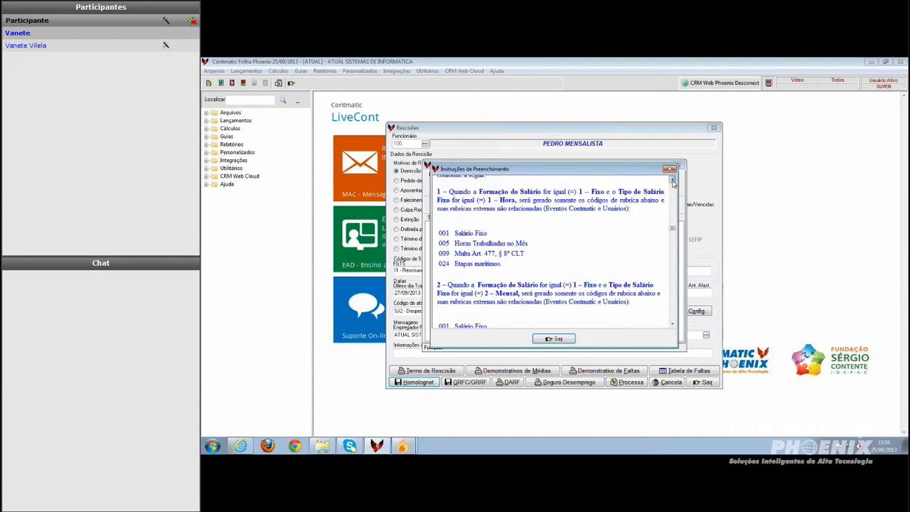
left_click(673, 180)
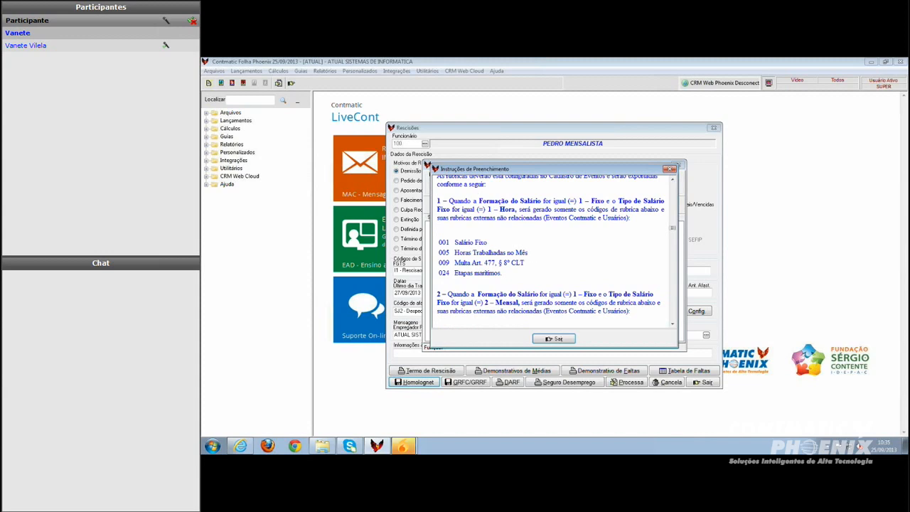
scroll(675, 230, "down", 5)
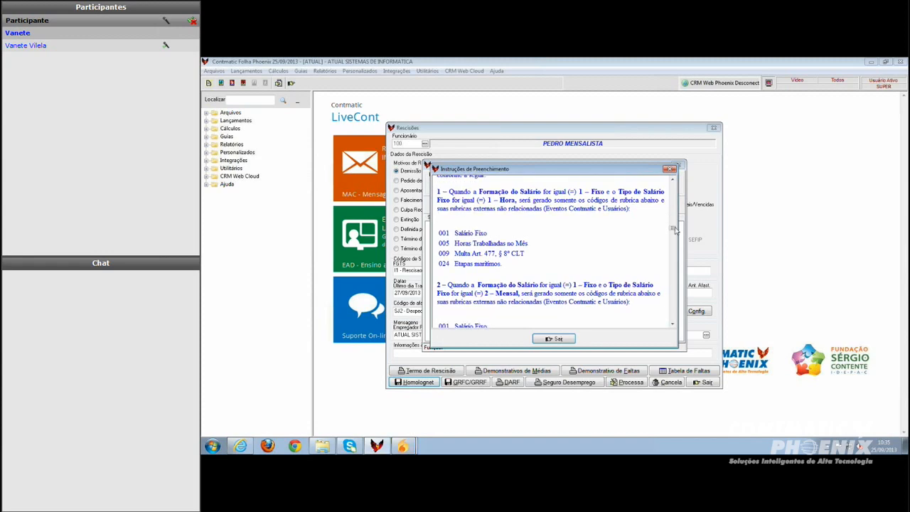
scroll(676, 230, "down", 6)
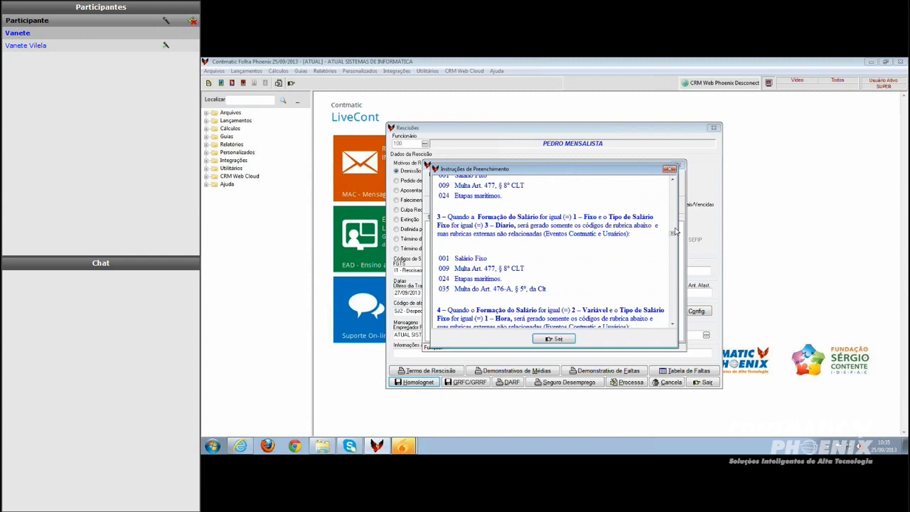
Scroll through the instructions' rubric lists for variable and fixed-plus-variable salary formations, then close the instructions
scroll(675, 231, "down", 5)
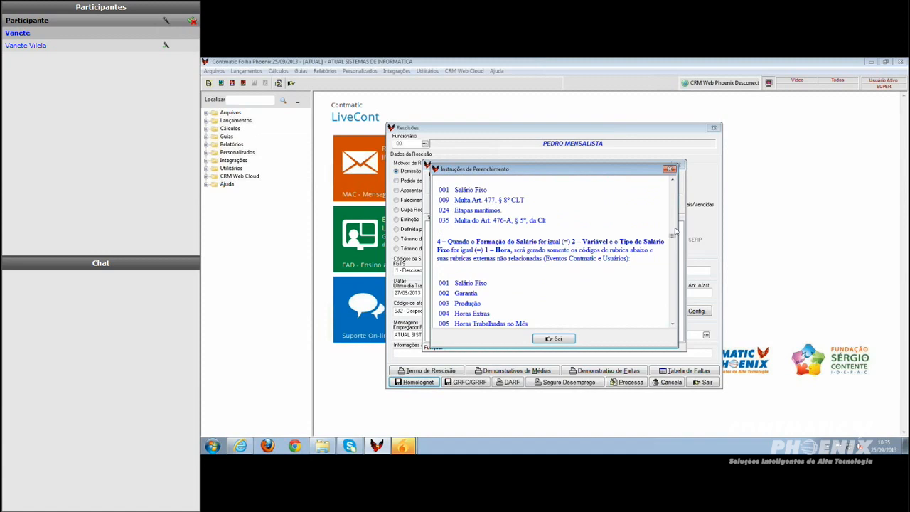
scroll(676, 230, "down", 3)
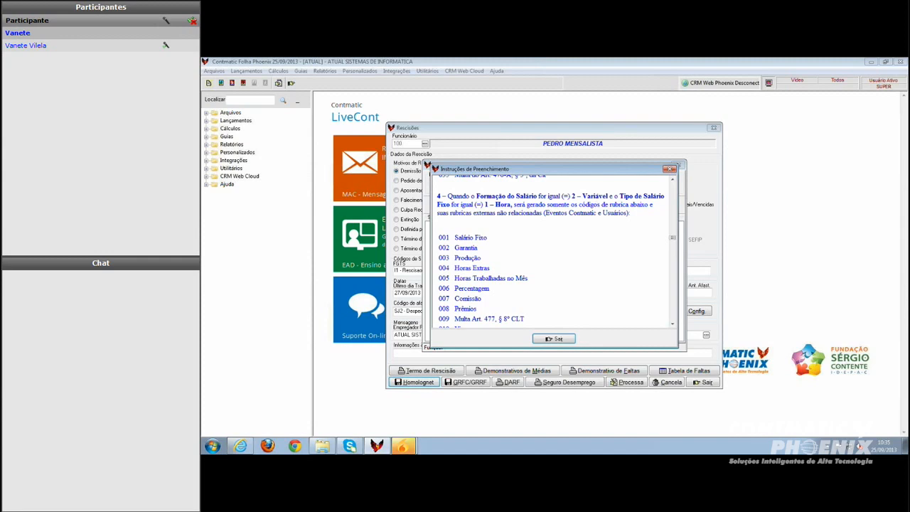
scroll(676, 242, "down", 1)
scroll(676, 242, "down", 1)
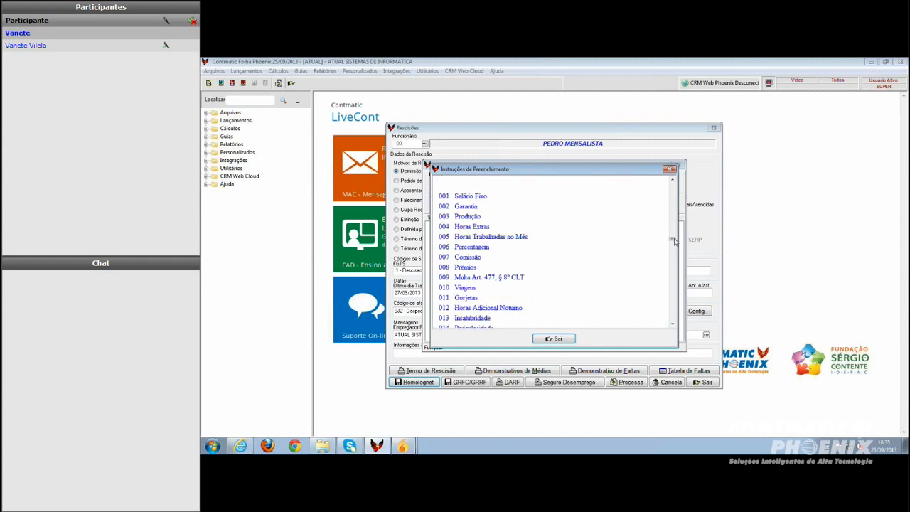
scroll(675, 242, "down", 1)
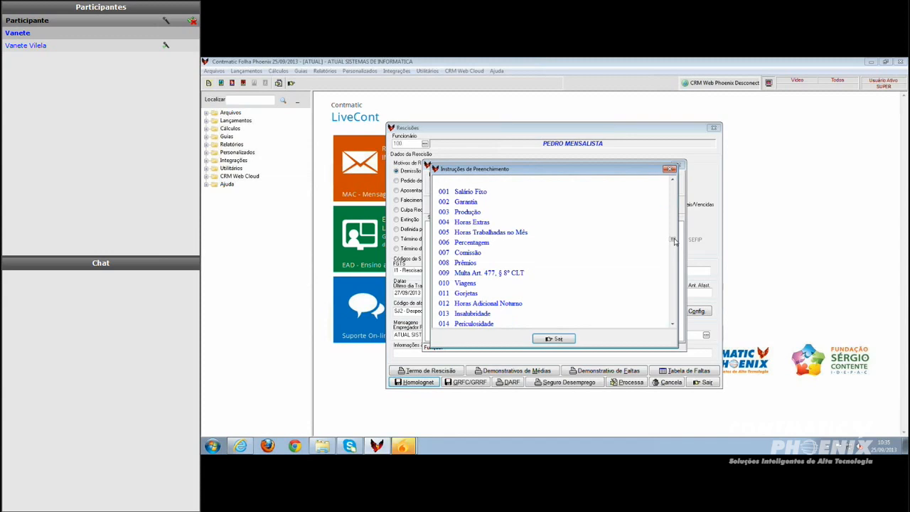
scroll(676, 242, "down", 6)
scroll(676, 241, "down", 3)
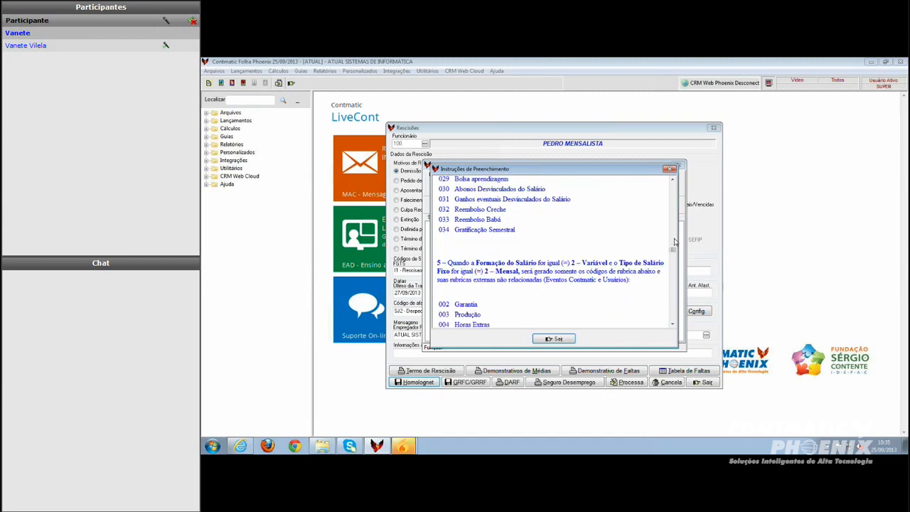
scroll(676, 242, "down", 3)
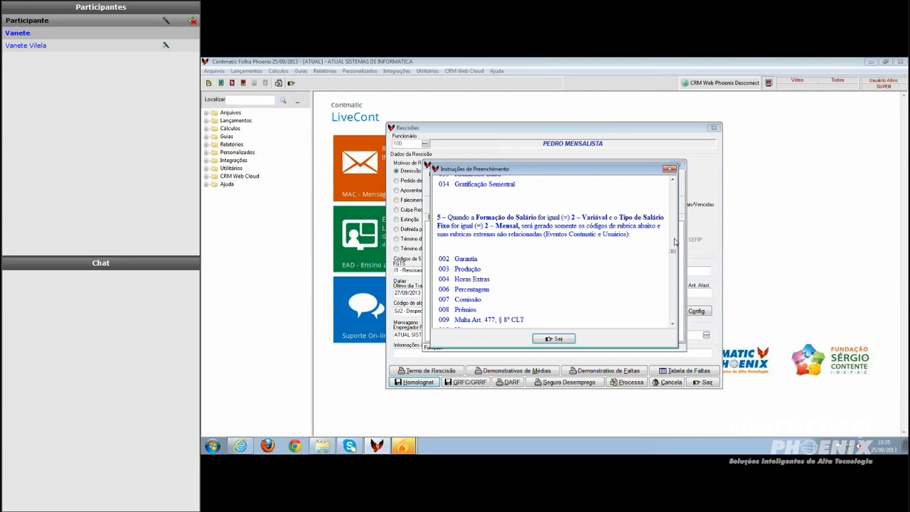
scroll(675, 242, "down", 4)
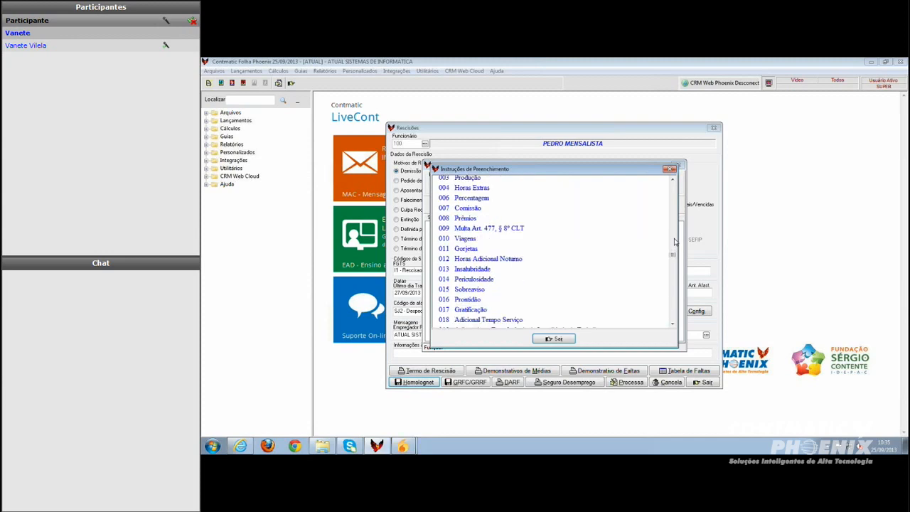
scroll(675, 242, "up", 3)
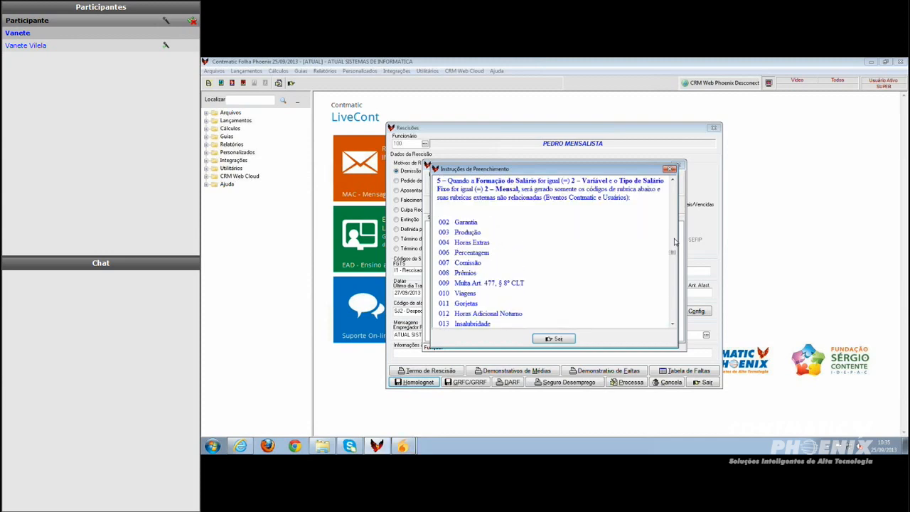
scroll(675, 242, "up", 2)
scroll(675, 242, "down", 4)
scroll(675, 242, "down", 5)
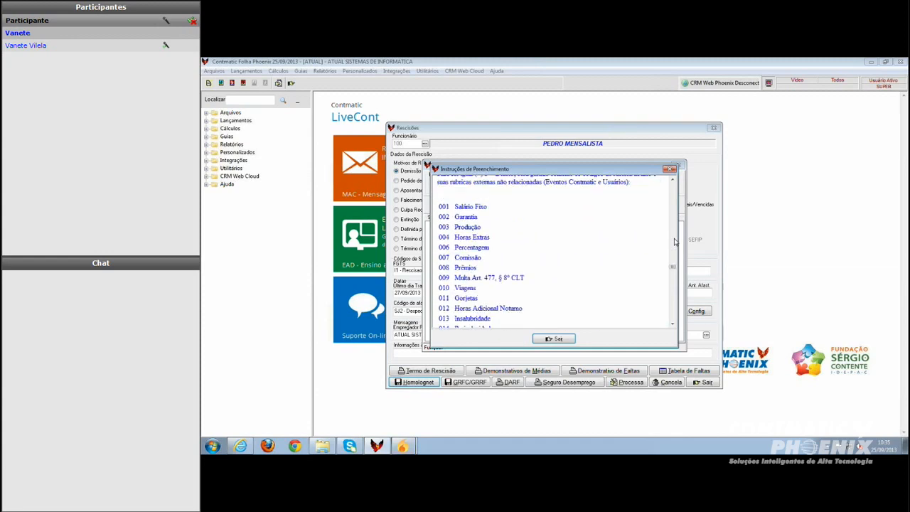
scroll(676, 242, "down", 8)
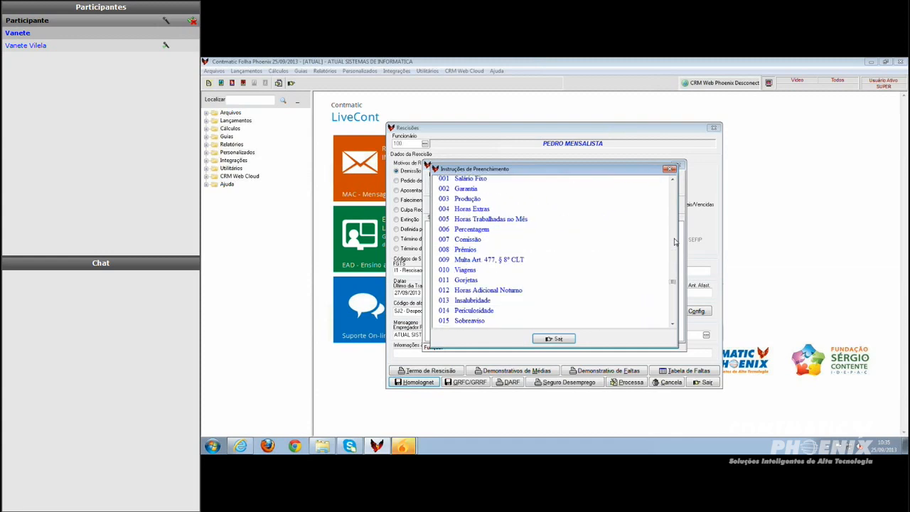
scroll(676, 242, "down", 8)
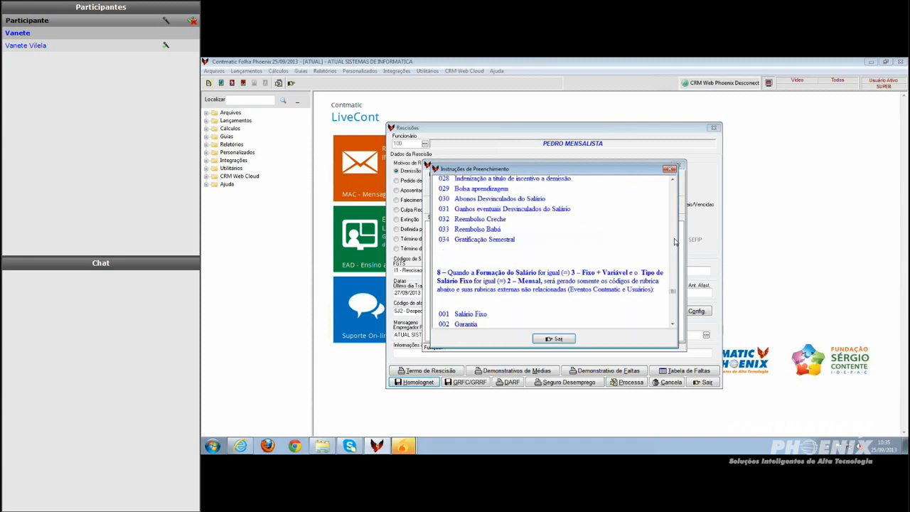
scroll(676, 242, "down", 8)
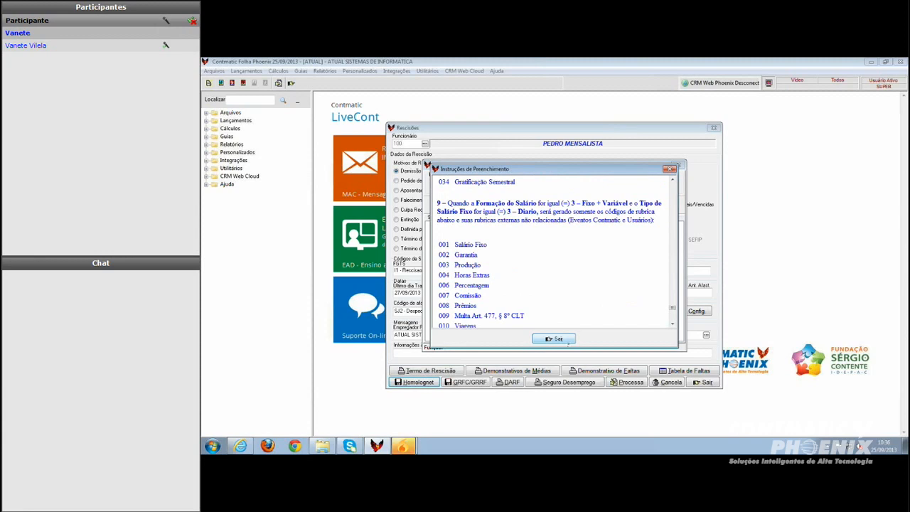
scroll(676, 242, "down", 8)
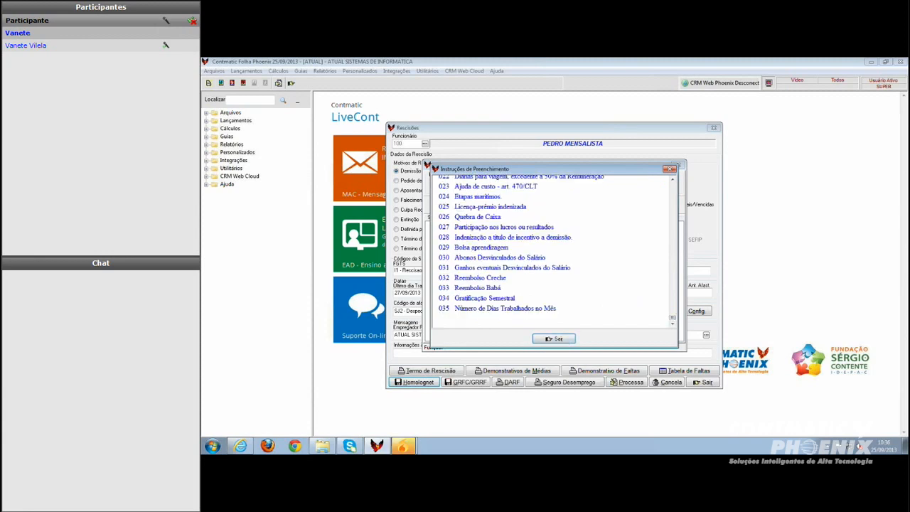
left_click(554, 338)
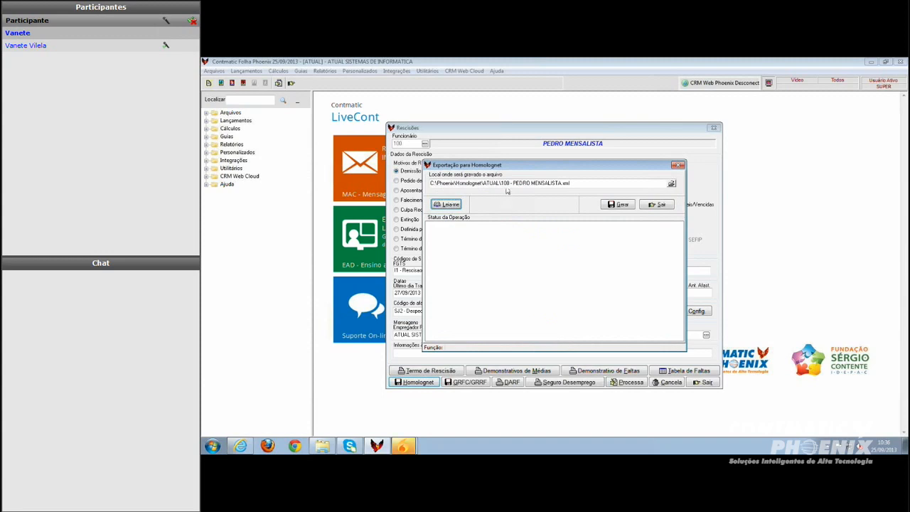
Leave the termination screens, open the standalone Homolognet export from the integrations menu and view its instructions
left_click(652, 207)
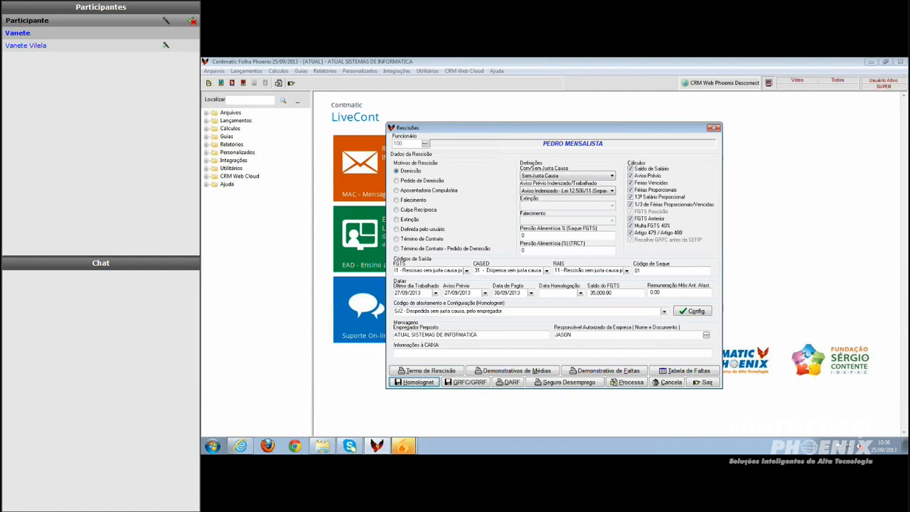
left_click(706, 383)
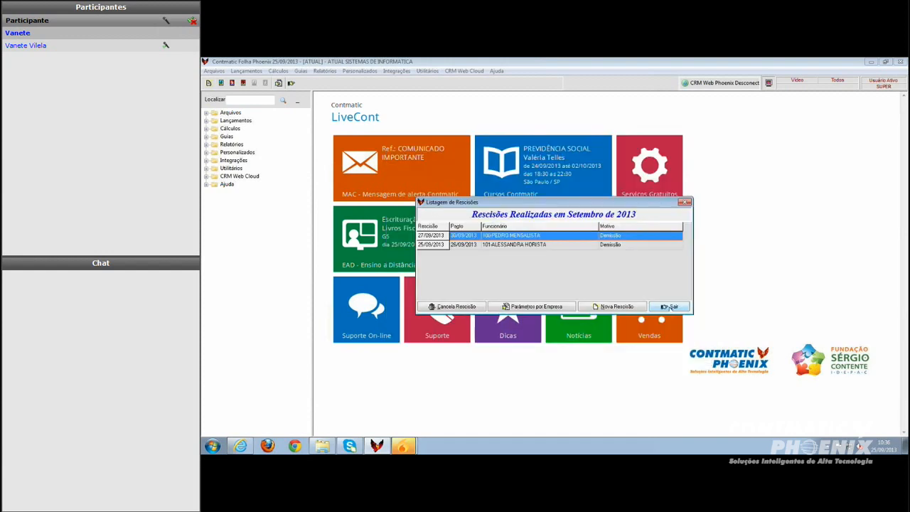
left_click(671, 307)
left_click(397, 71)
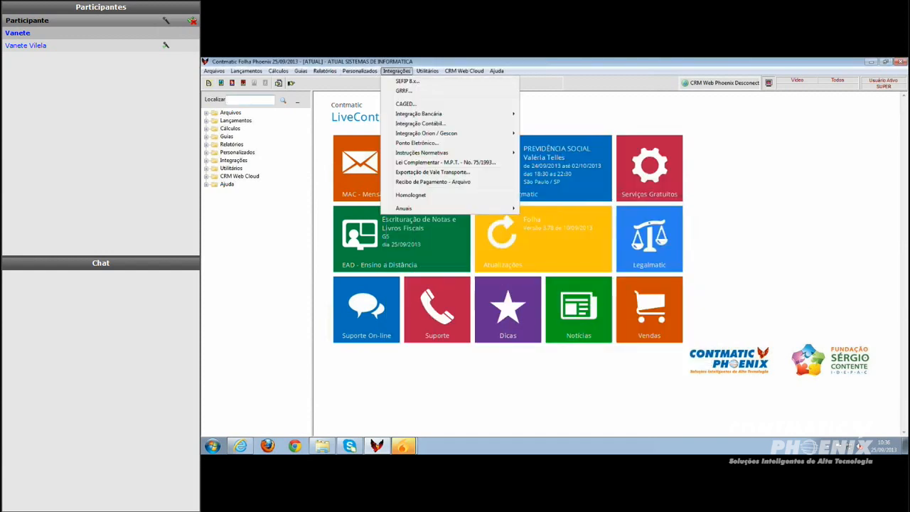
left_click(410, 195)
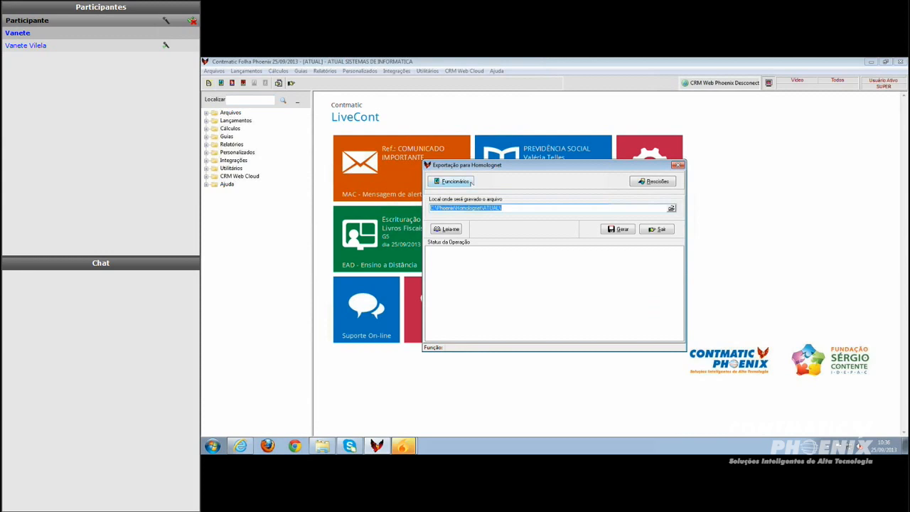
left_click(450, 231)
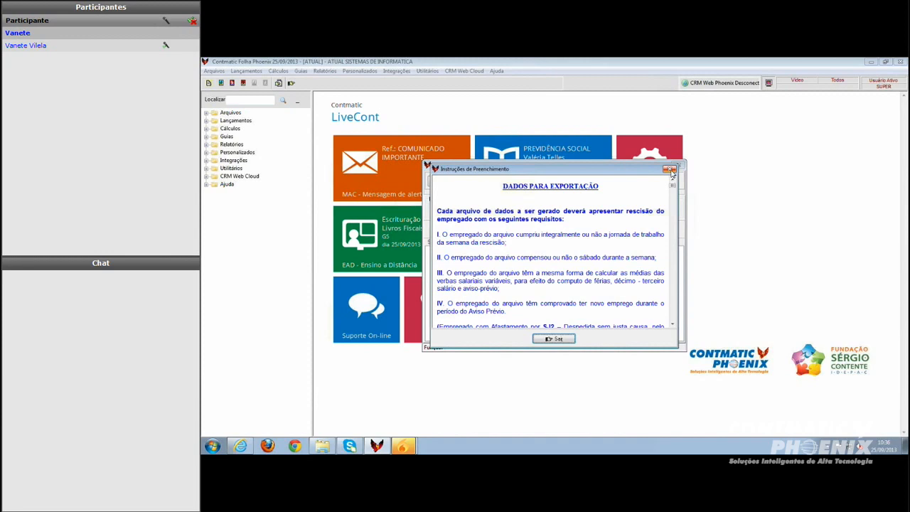
left_click(670, 170)
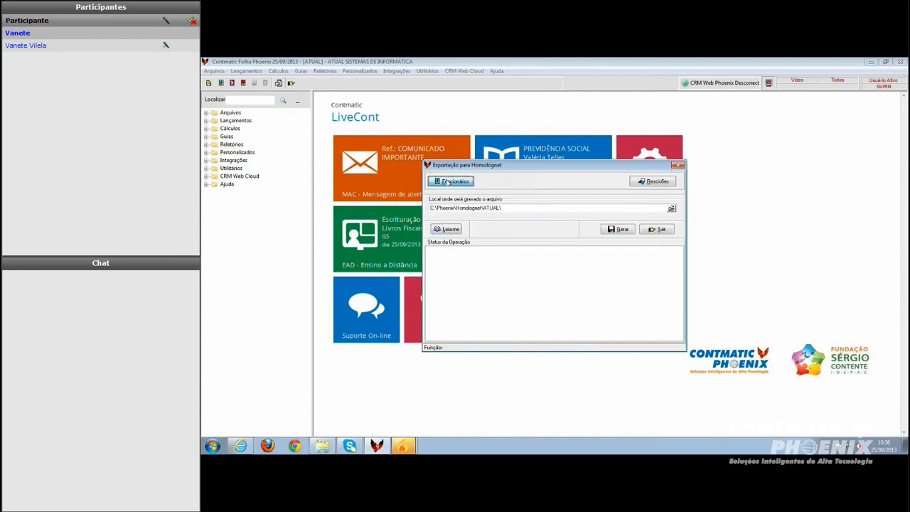
Select employees 100 and 101 for the Homolognet export and confirm the selection
left_click(450, 182)
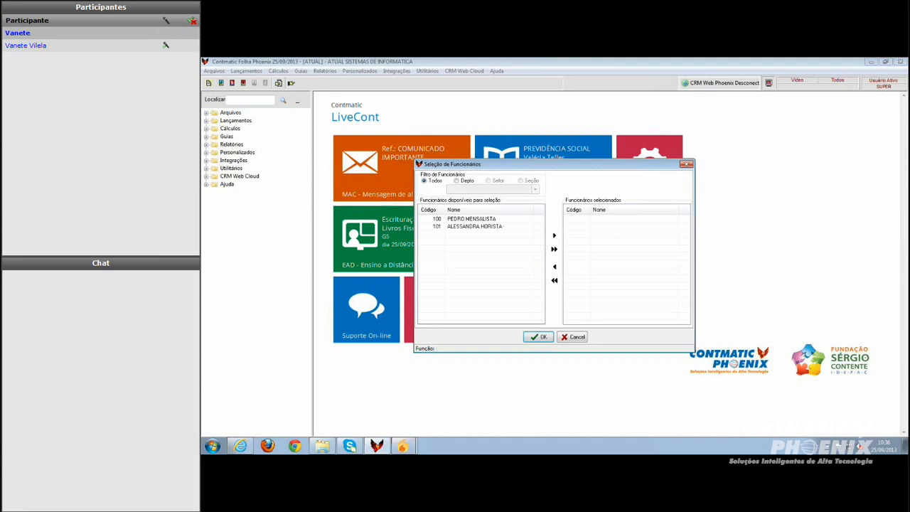
left_click(489, 219)
left_click(554, 235)
left_click(496, 220)
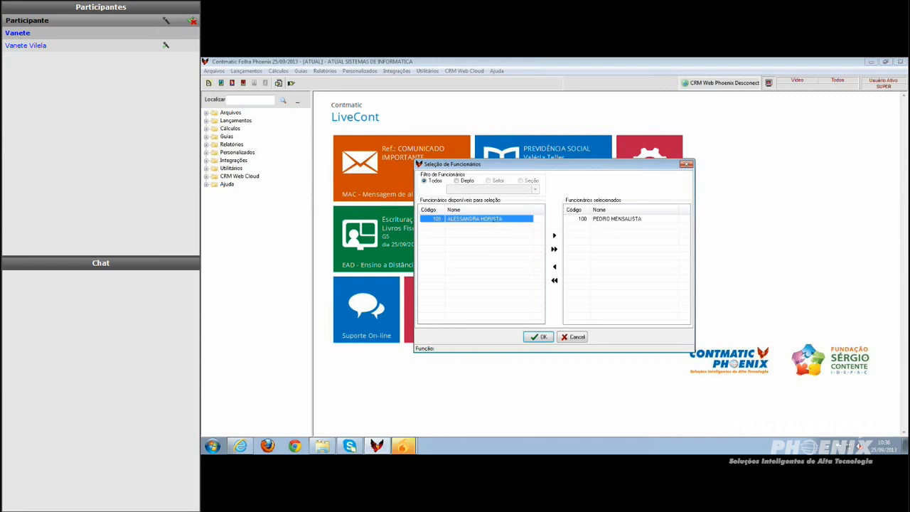
left_click(554, 236)
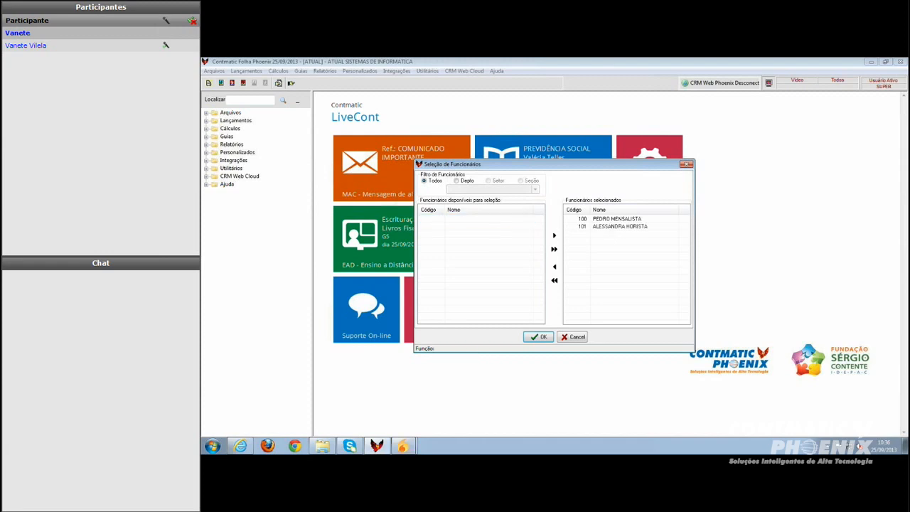
left_click(541, 337)
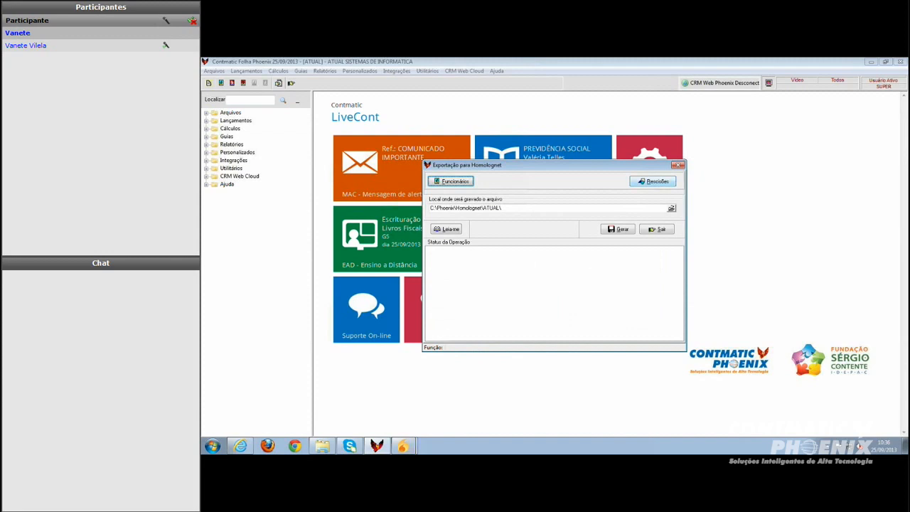
Open employee 100's termination from the export's terminations list, then close it and the list
left_click(658, 182)
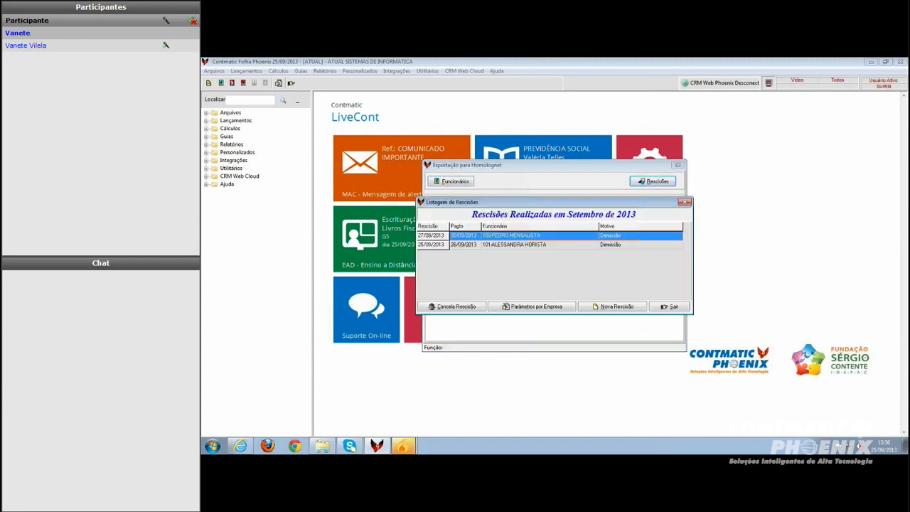
double_click(545, 238)
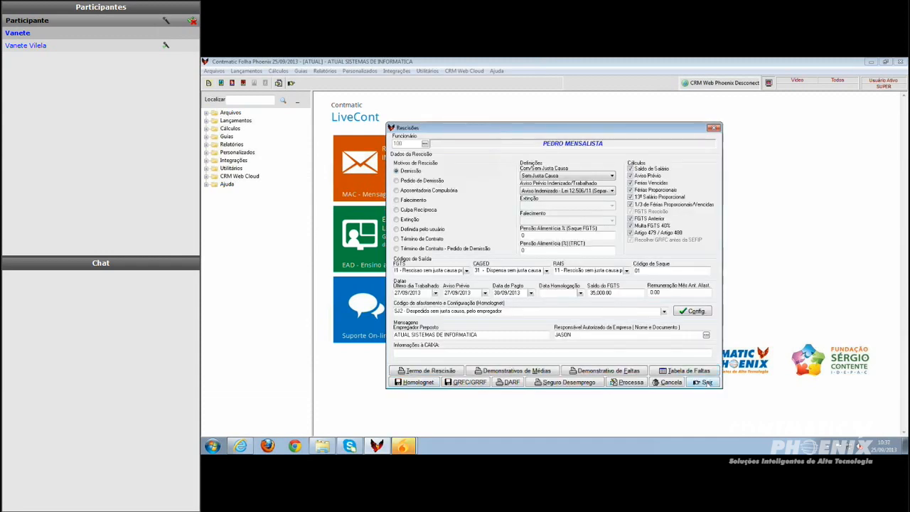
left_click(707, 383)
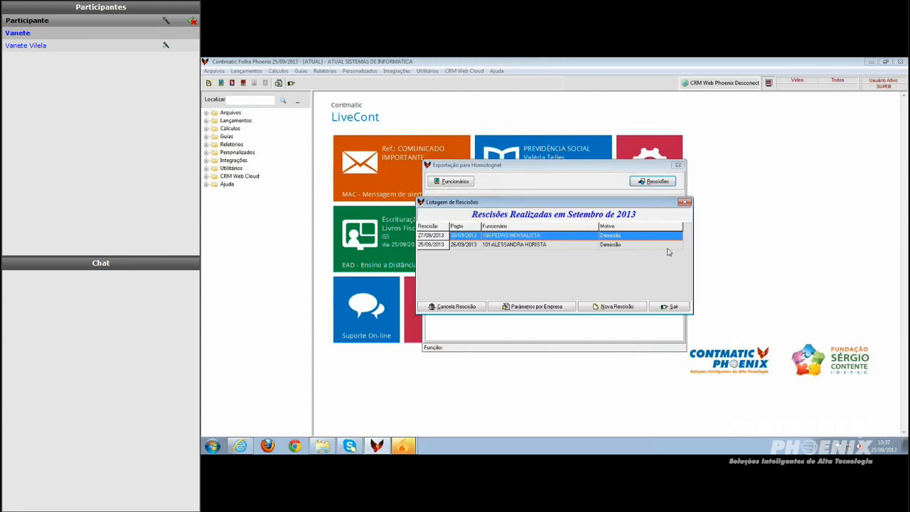
left_click(688, 205)
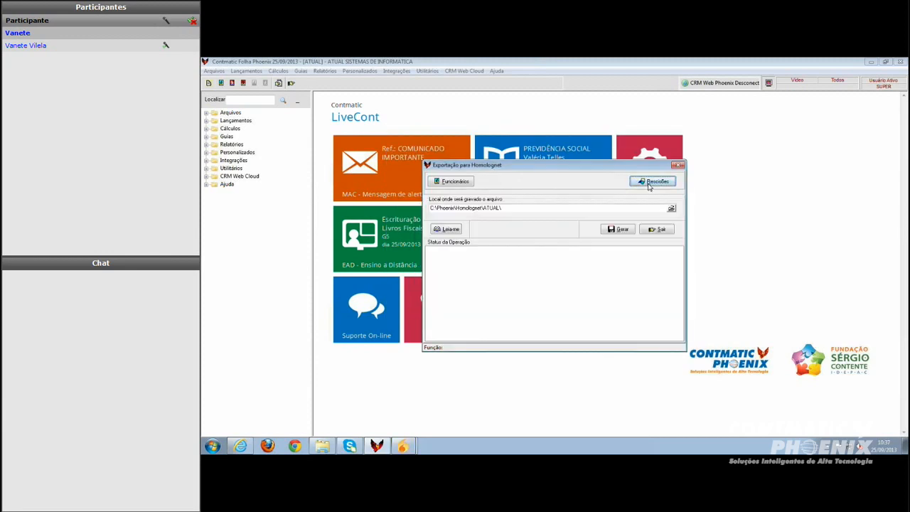
Review the employee selection and generate the Homolognet files into C:\Phoenix\Homolognet\ATUAL\
left_click(451, 181)
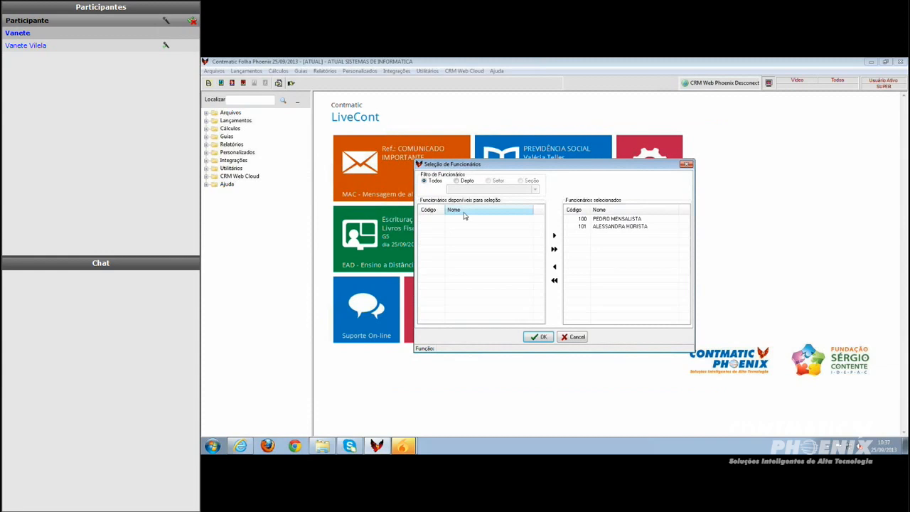
left_click(538, 336)
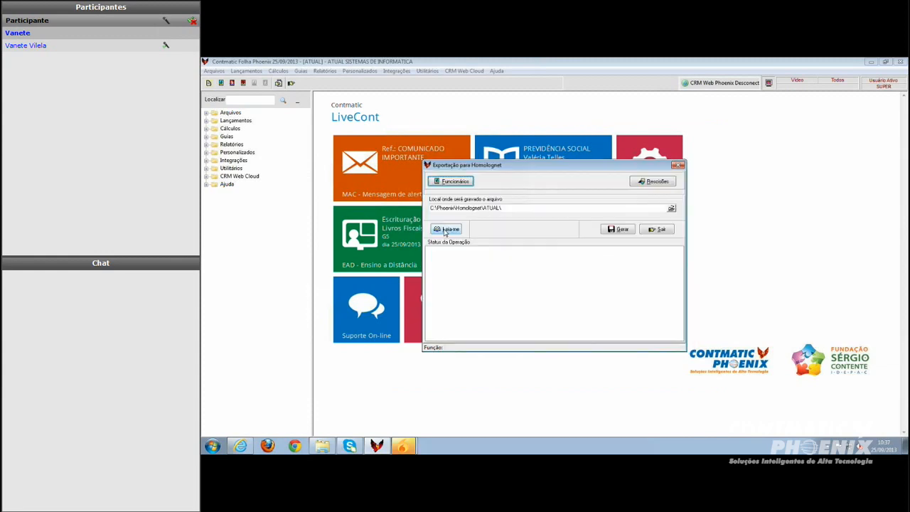
left_click(619, 229)
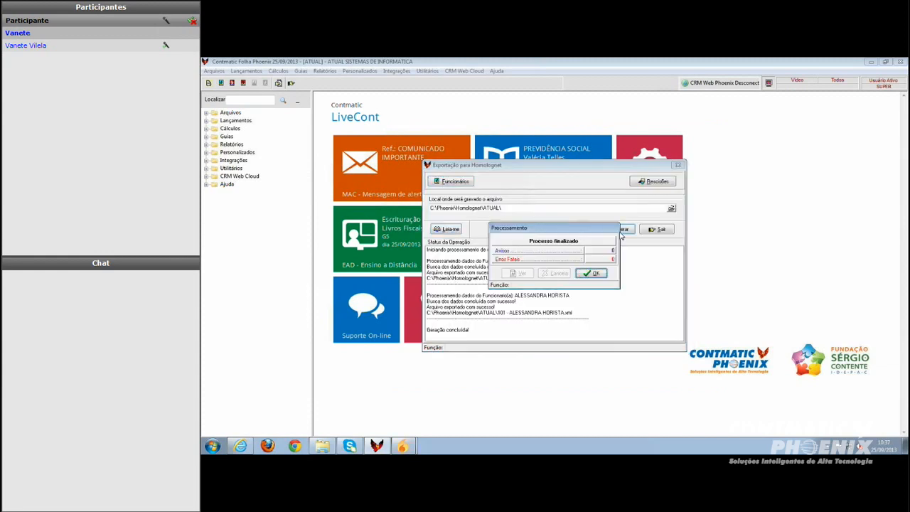
left_click(595, 274)
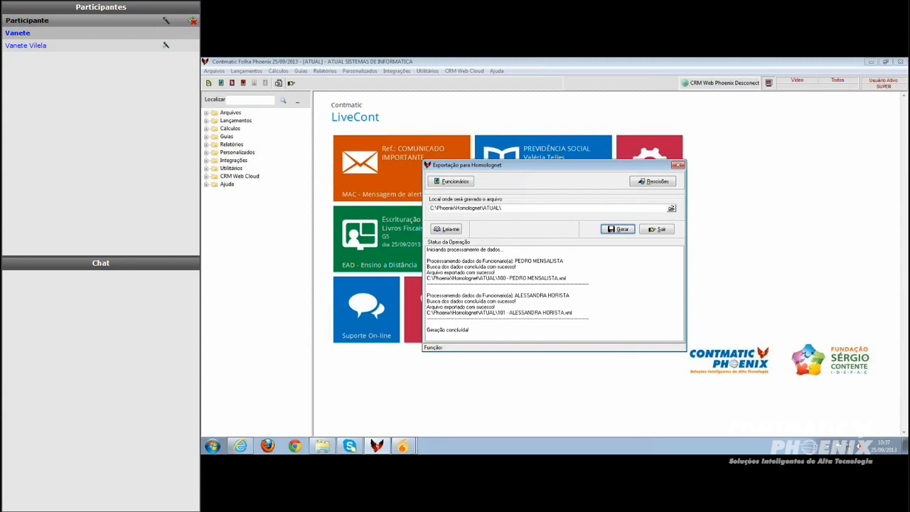
Close the export, reopen employee 100's termination through the terminations calculation, and exit it
left_click(653, 230)
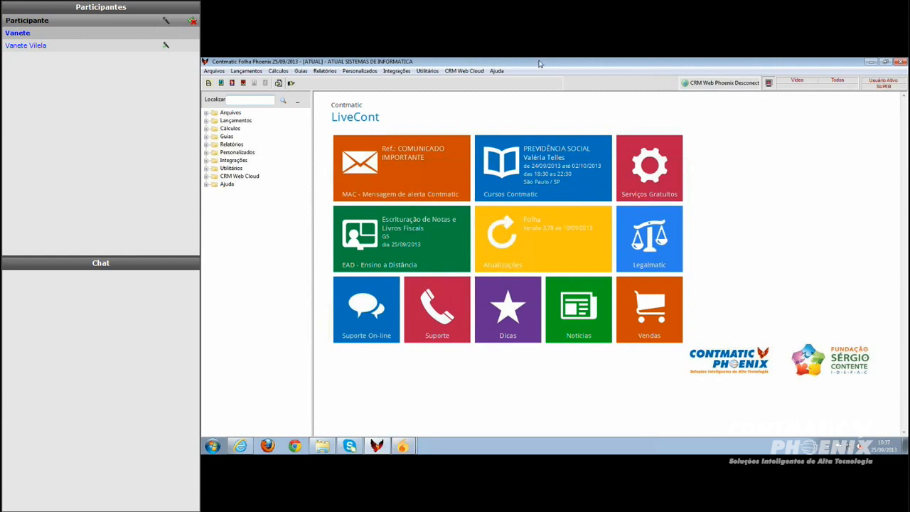
left_click(278, 71)
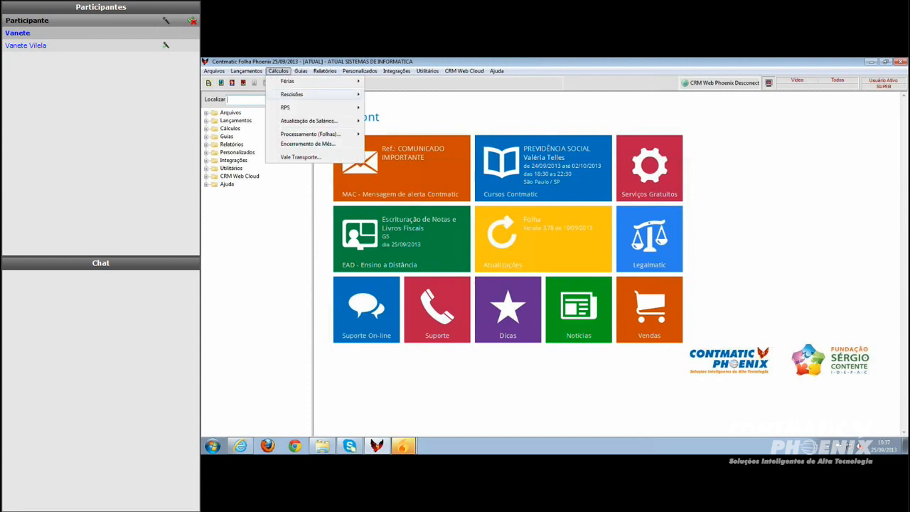
mouse_move(292, 95)
mouse_move(380, 97)
left_click(466, 96)
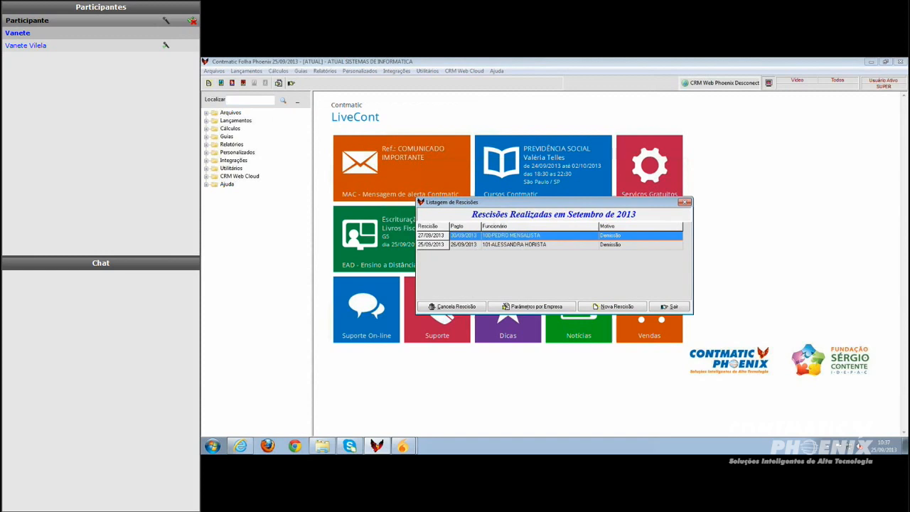
double_click(491, 235)
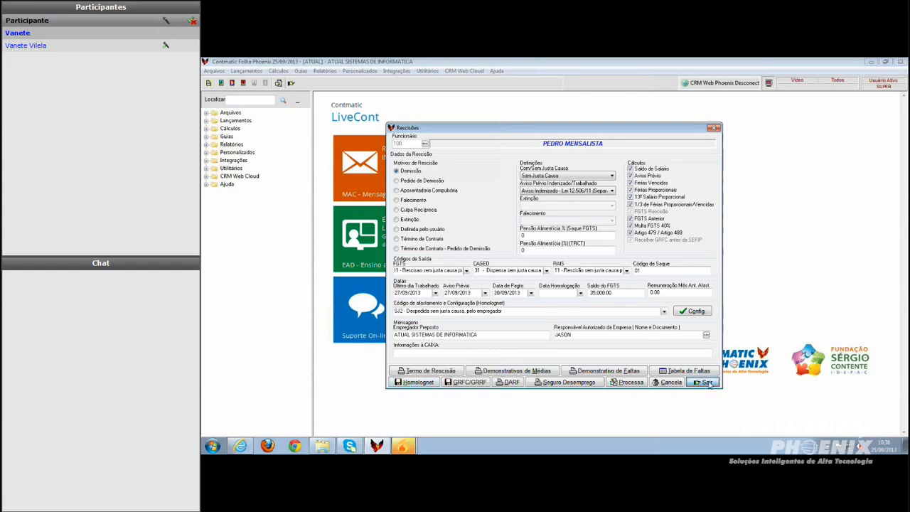
left_click(706, 383)
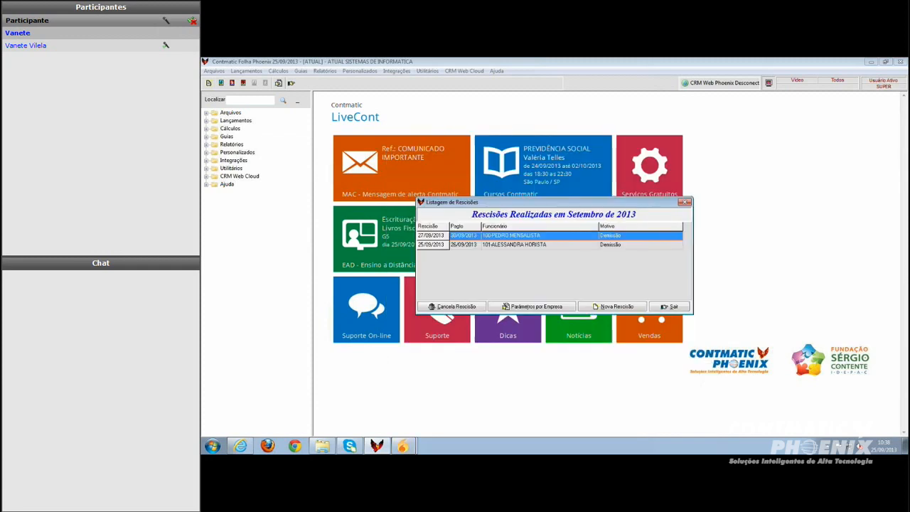
left_click(668, 307)
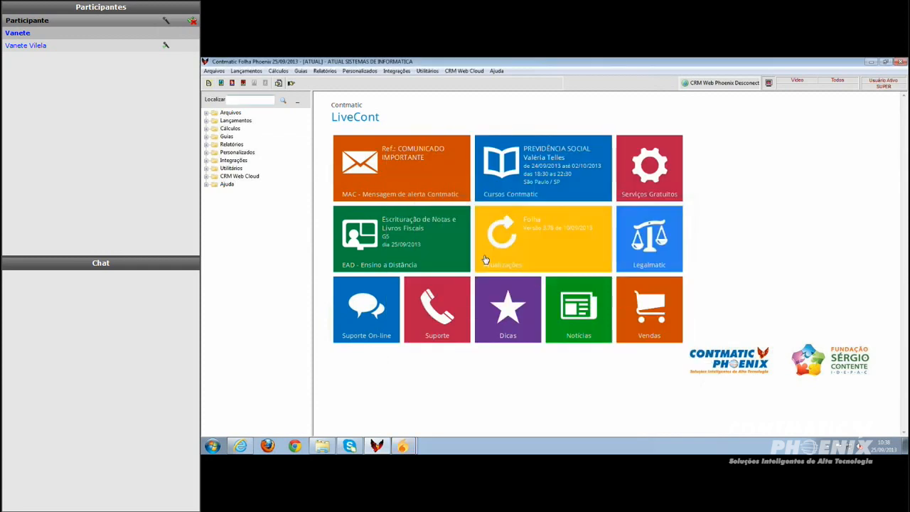